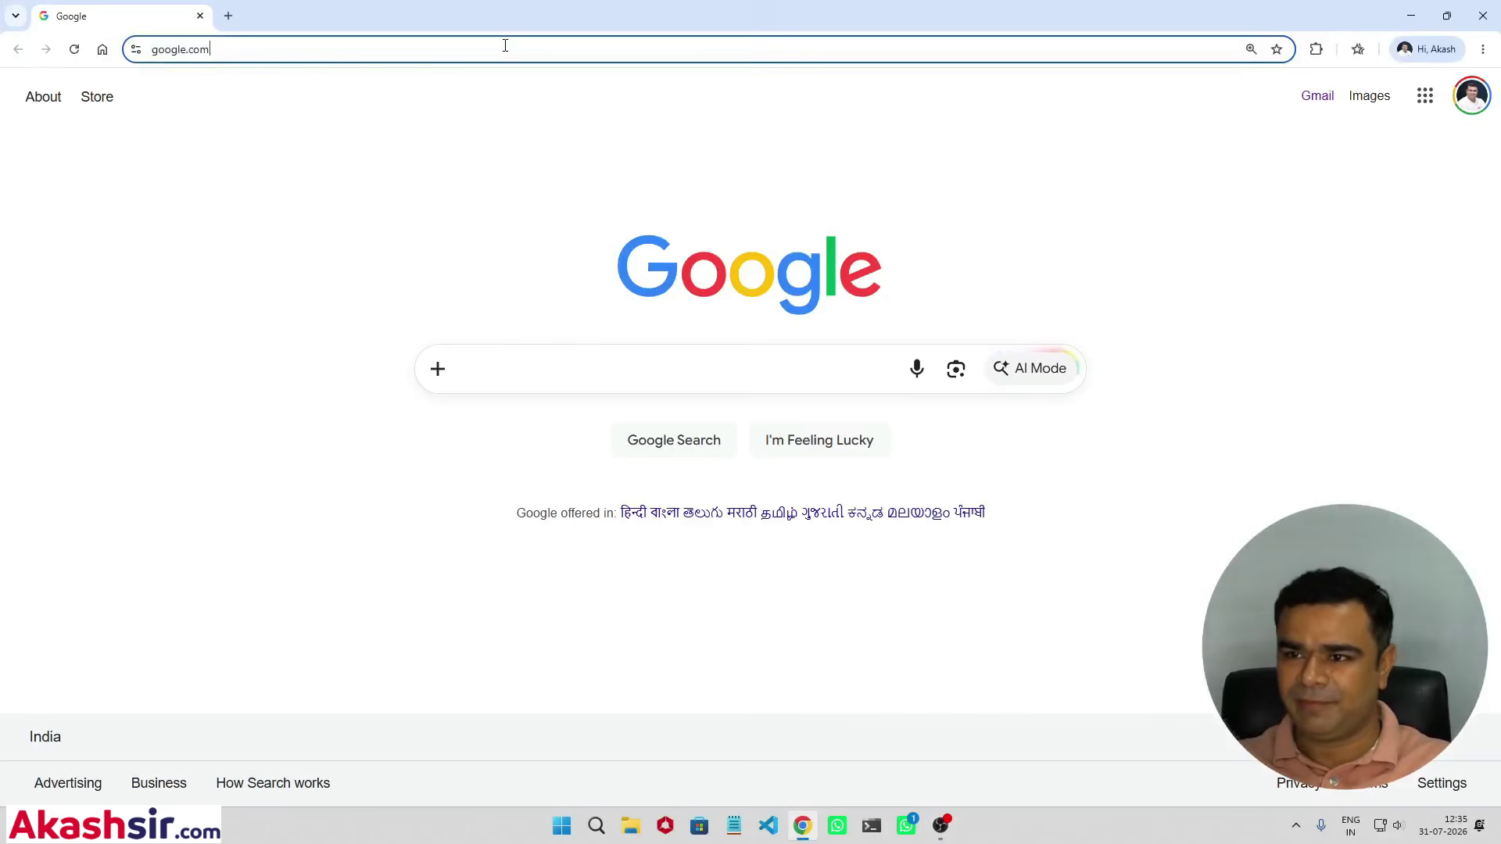
Step: Go to chatgpt.com in the current Chrome tab by typing 'chat' and accepting the autocomplete
left_click(504, 47)
type("chat")
key("Return")
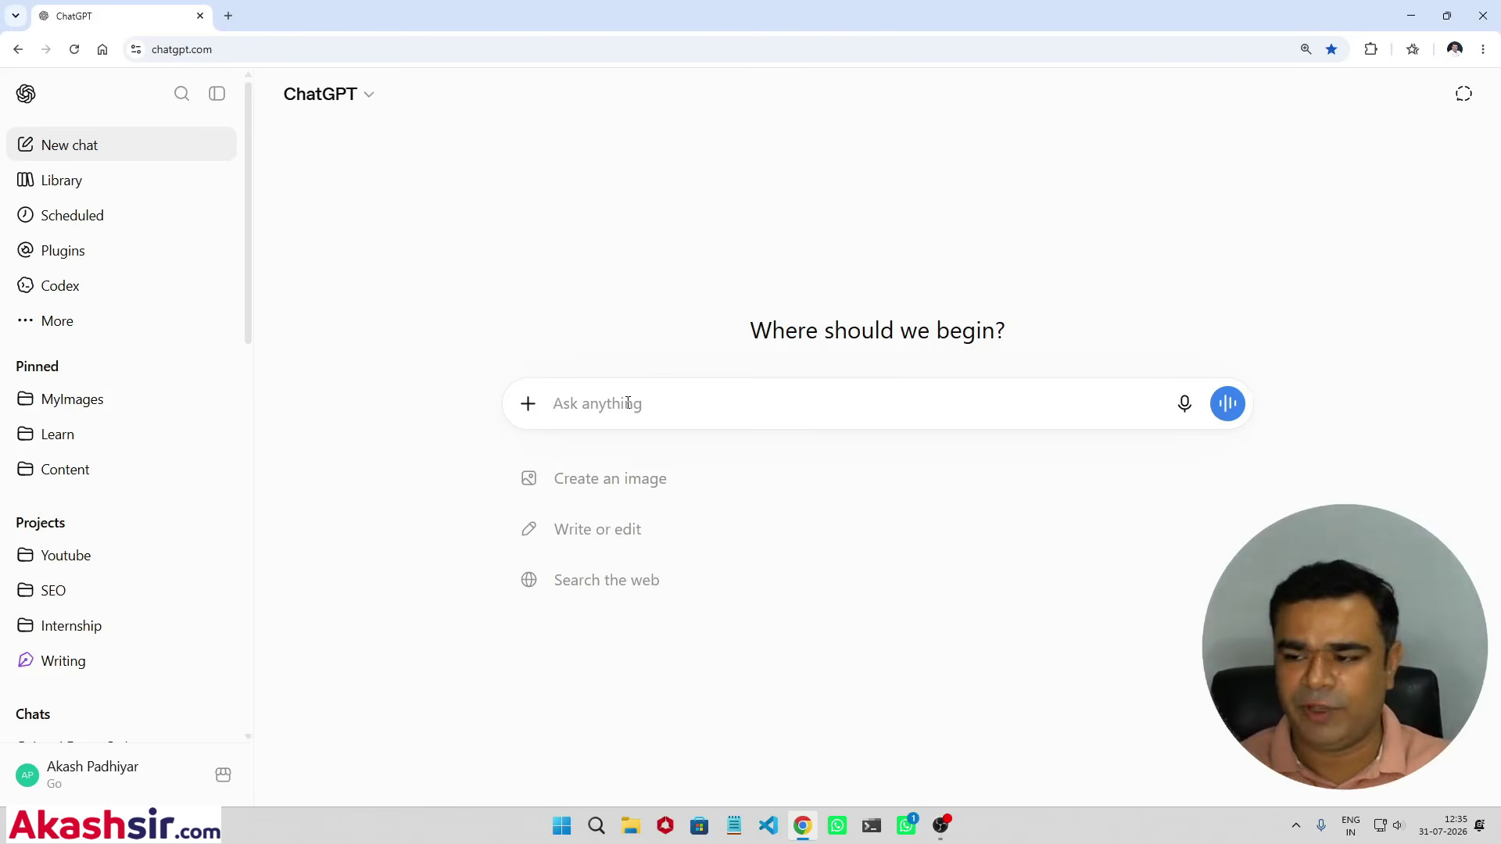
Step: Type a two-line Gujarati prompt naming Akash Technolabs and saying the logo is attached for use
type("Mari co")
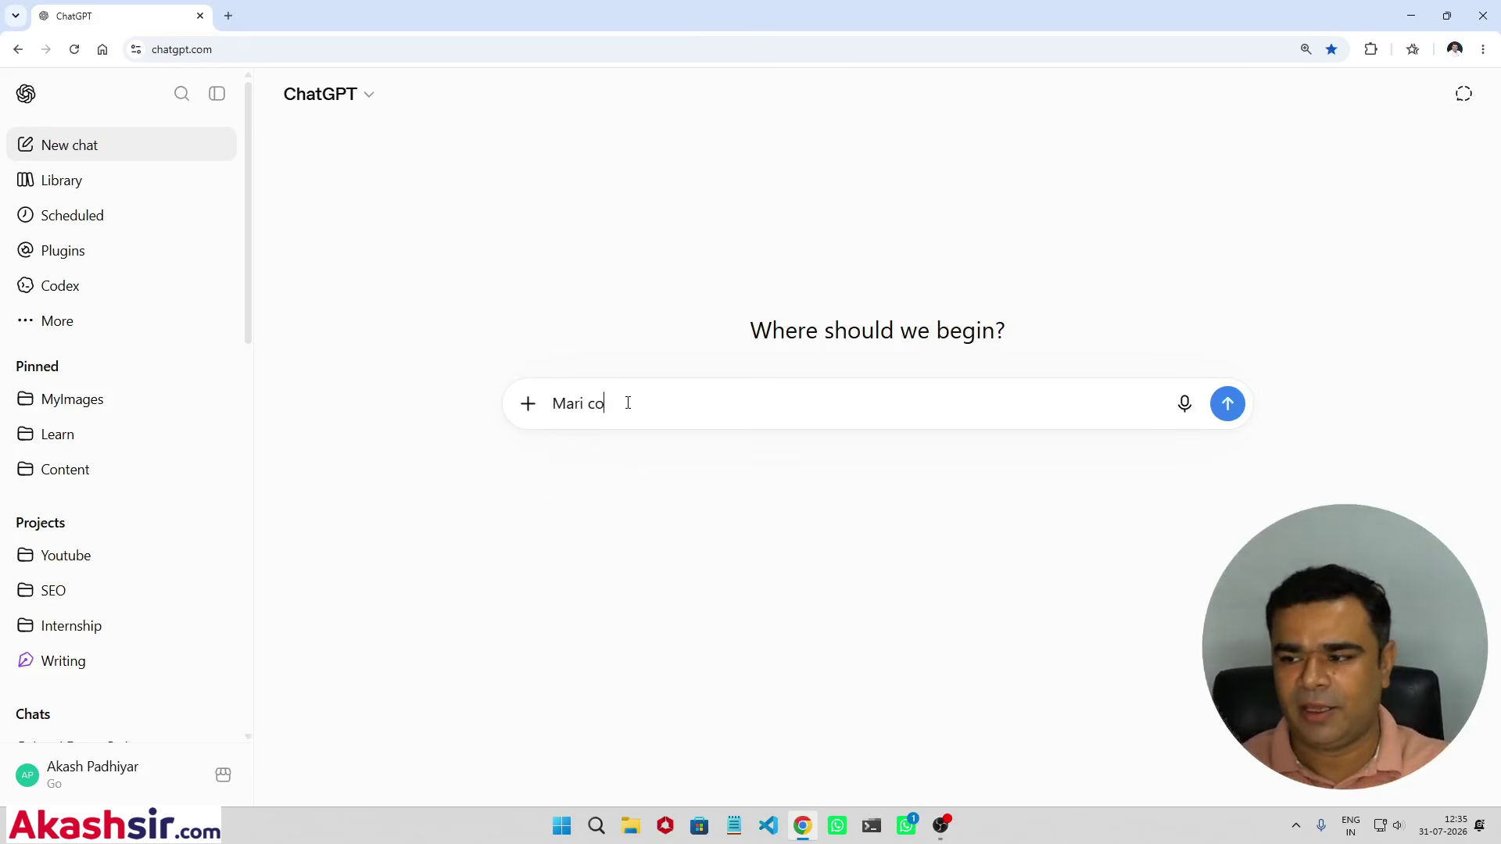
type("mpany nu")
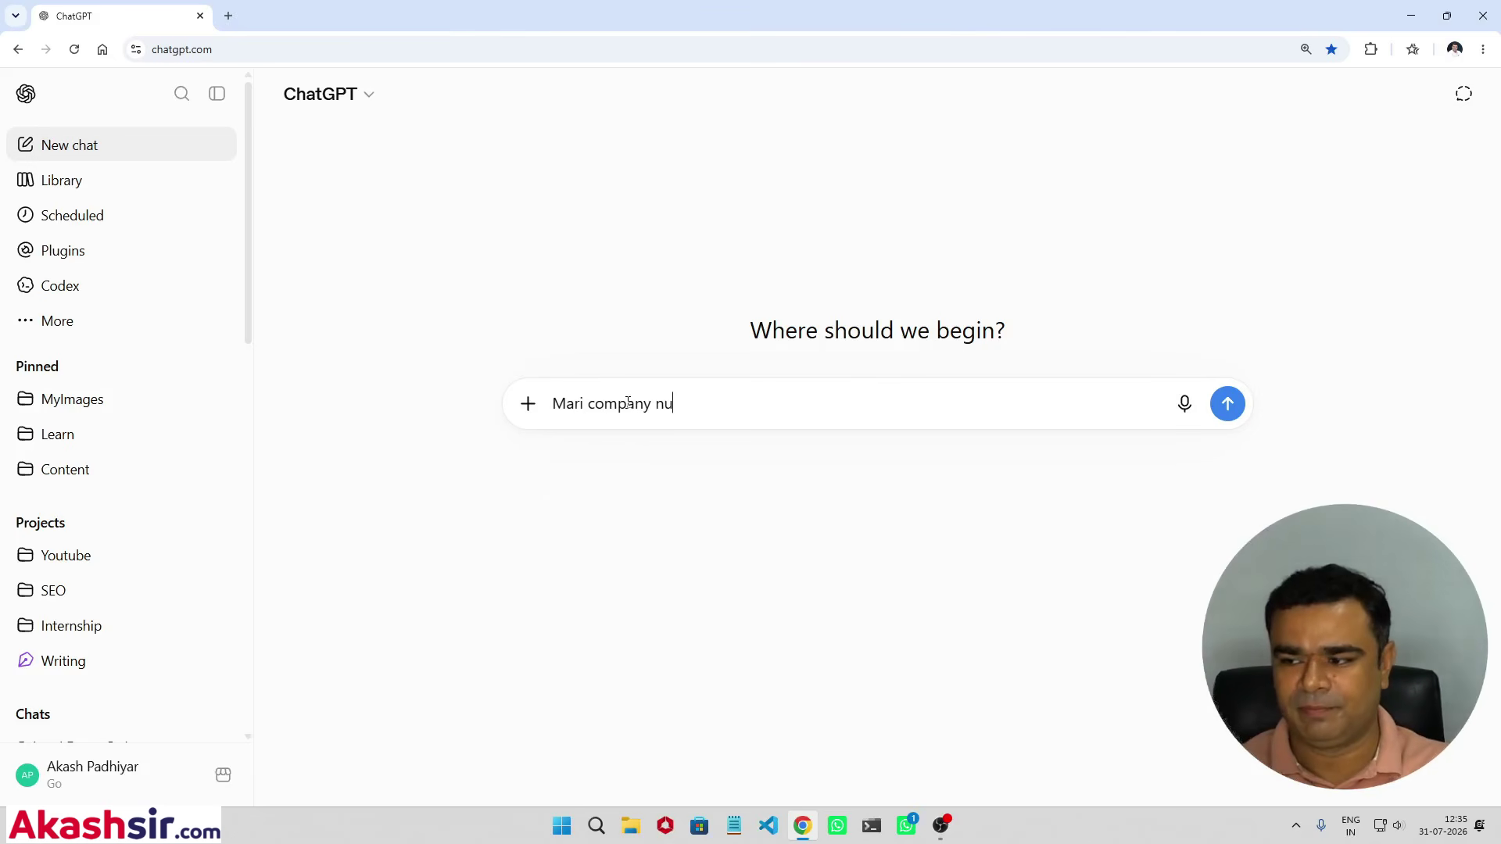
type(" name Akash Tech")
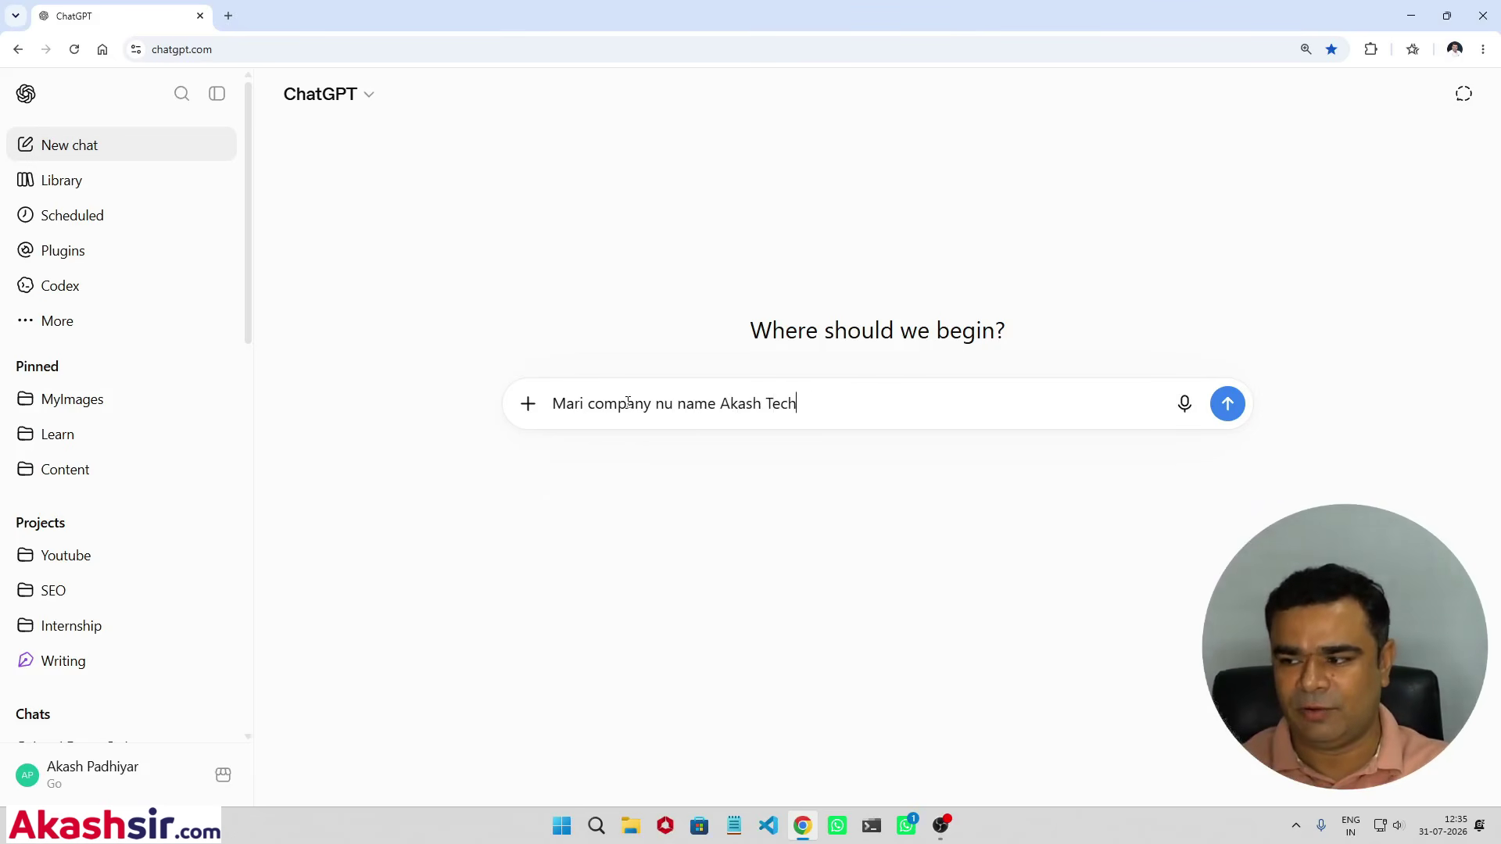
type("nolabs")
key("shift+Return")
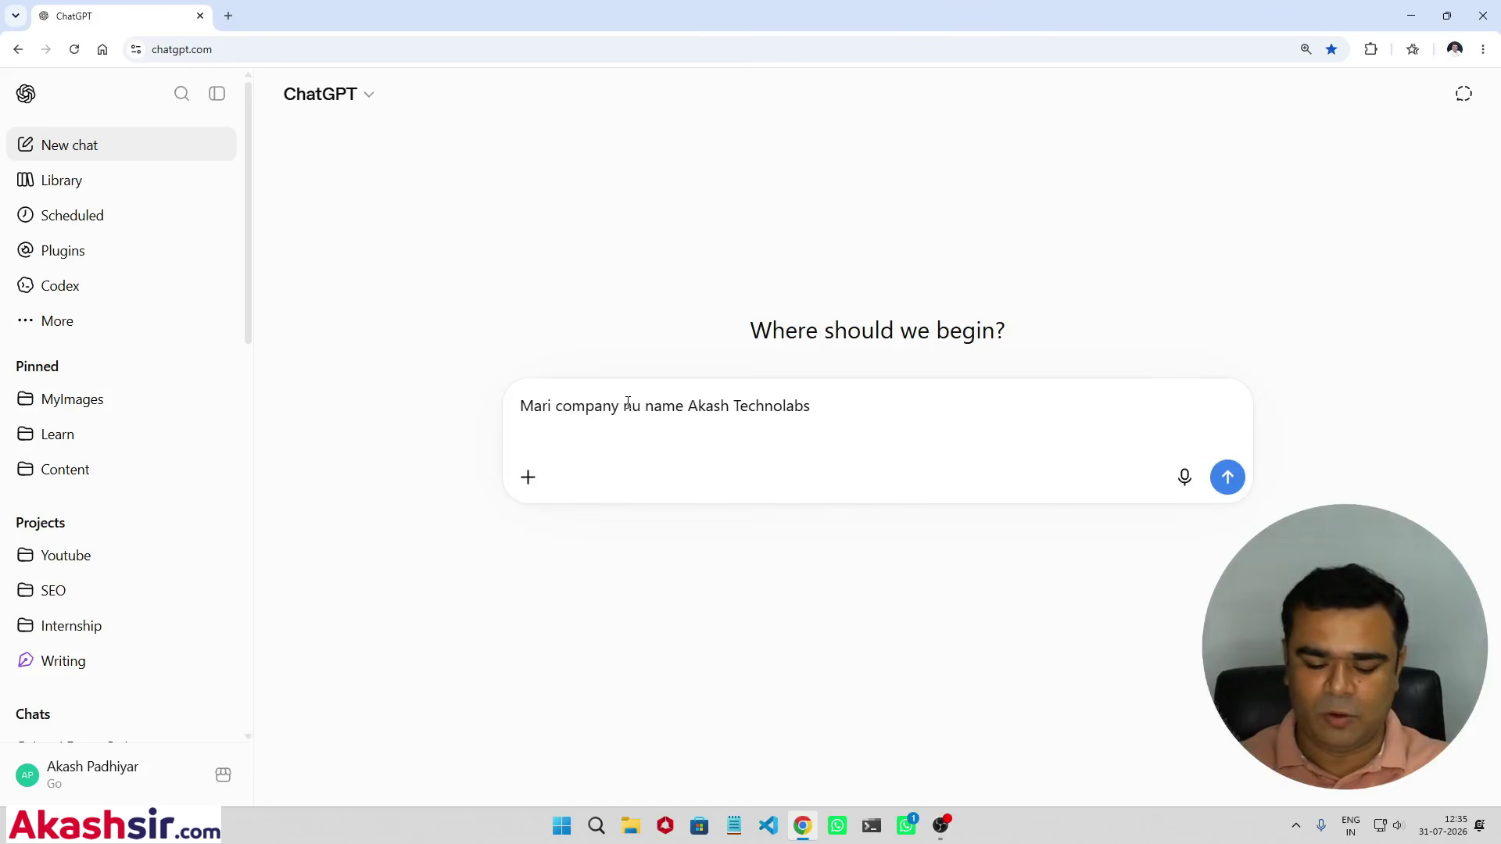
type("Logh")
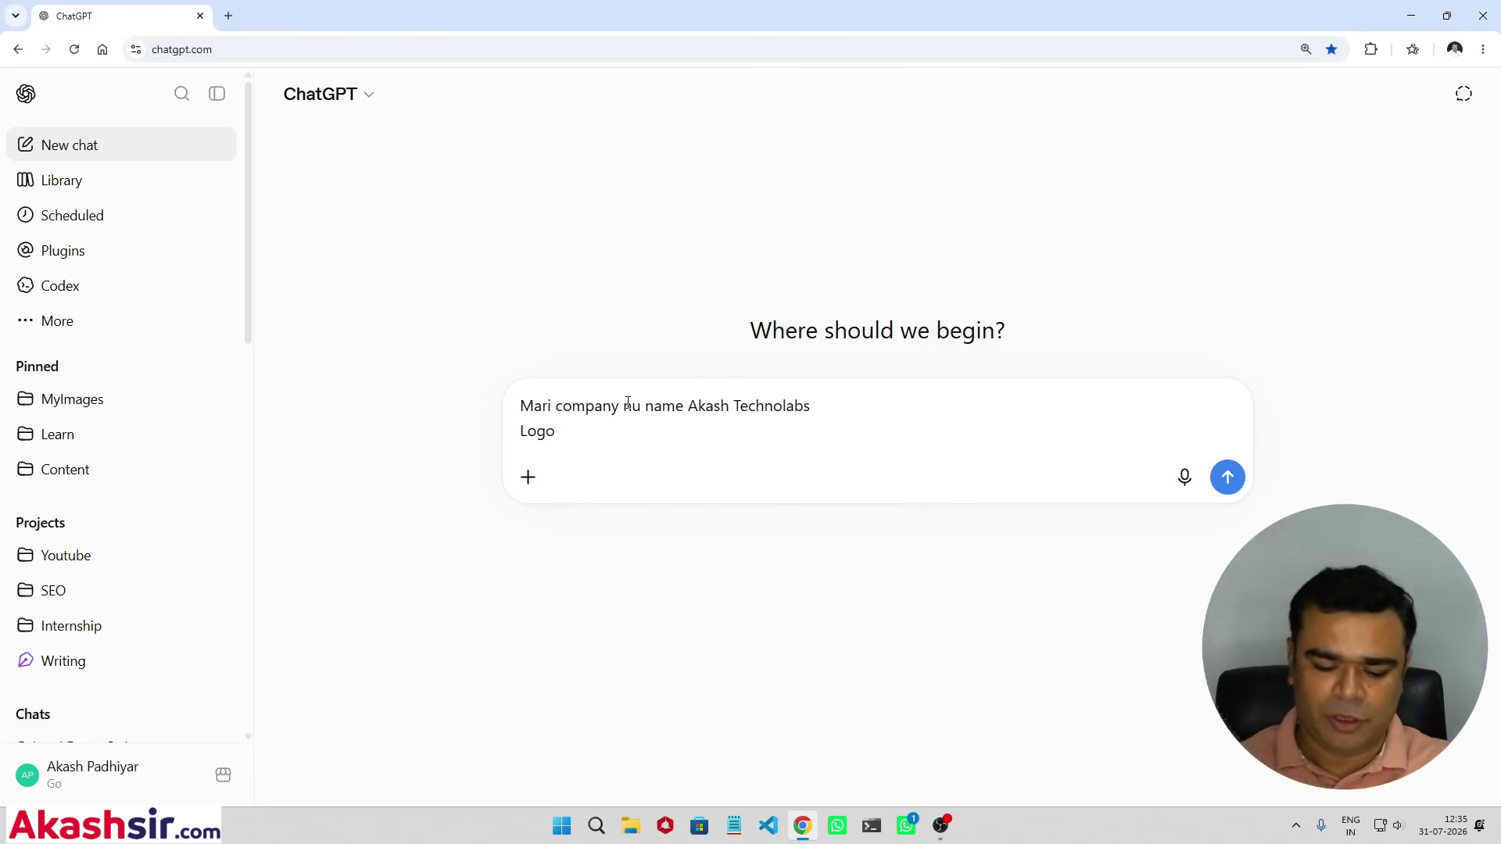
type(" hu upload karu")
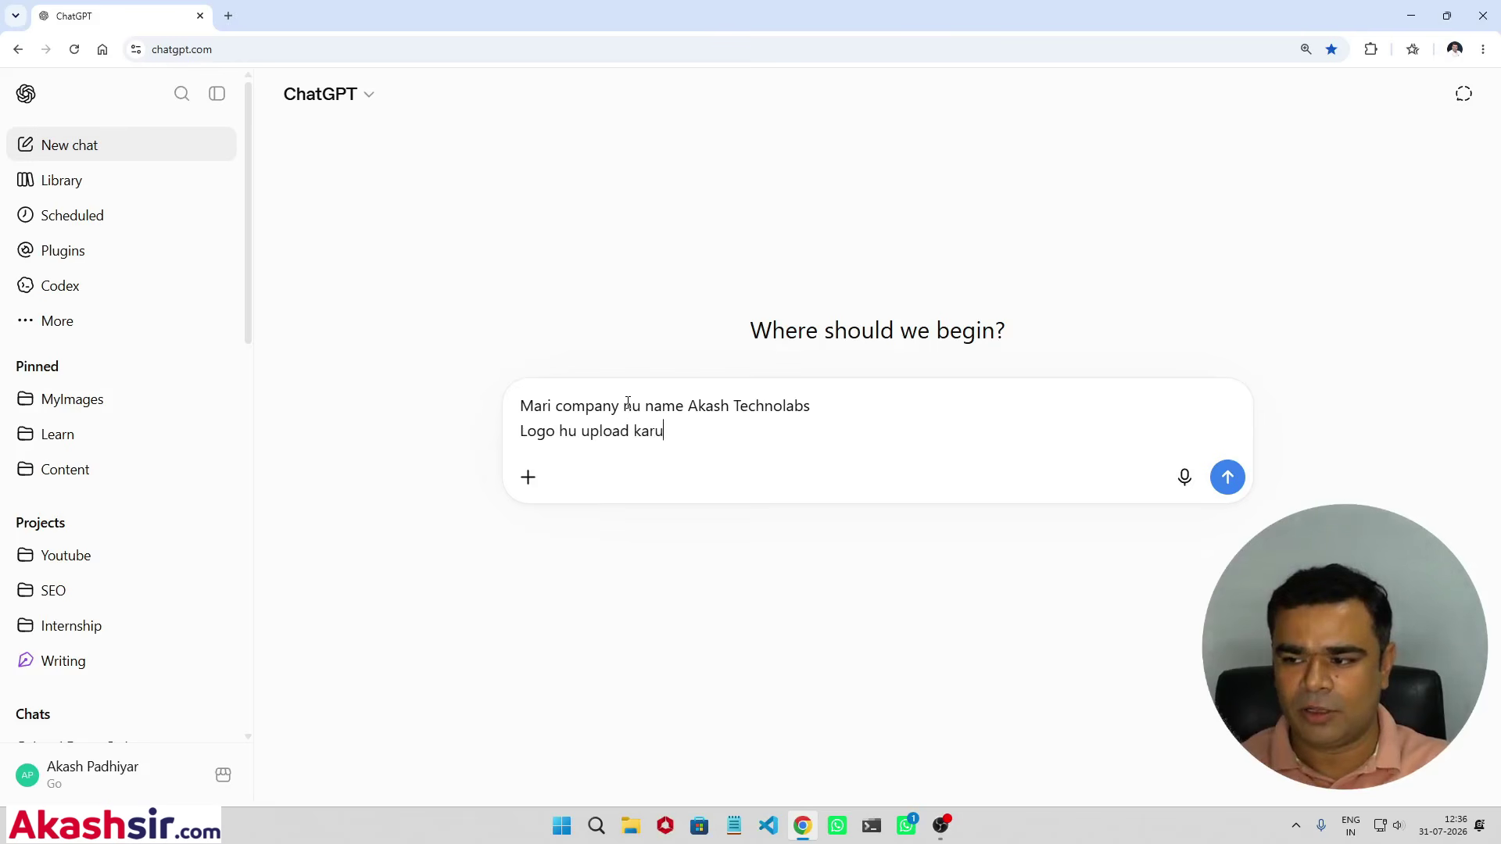
type(" chu atta")
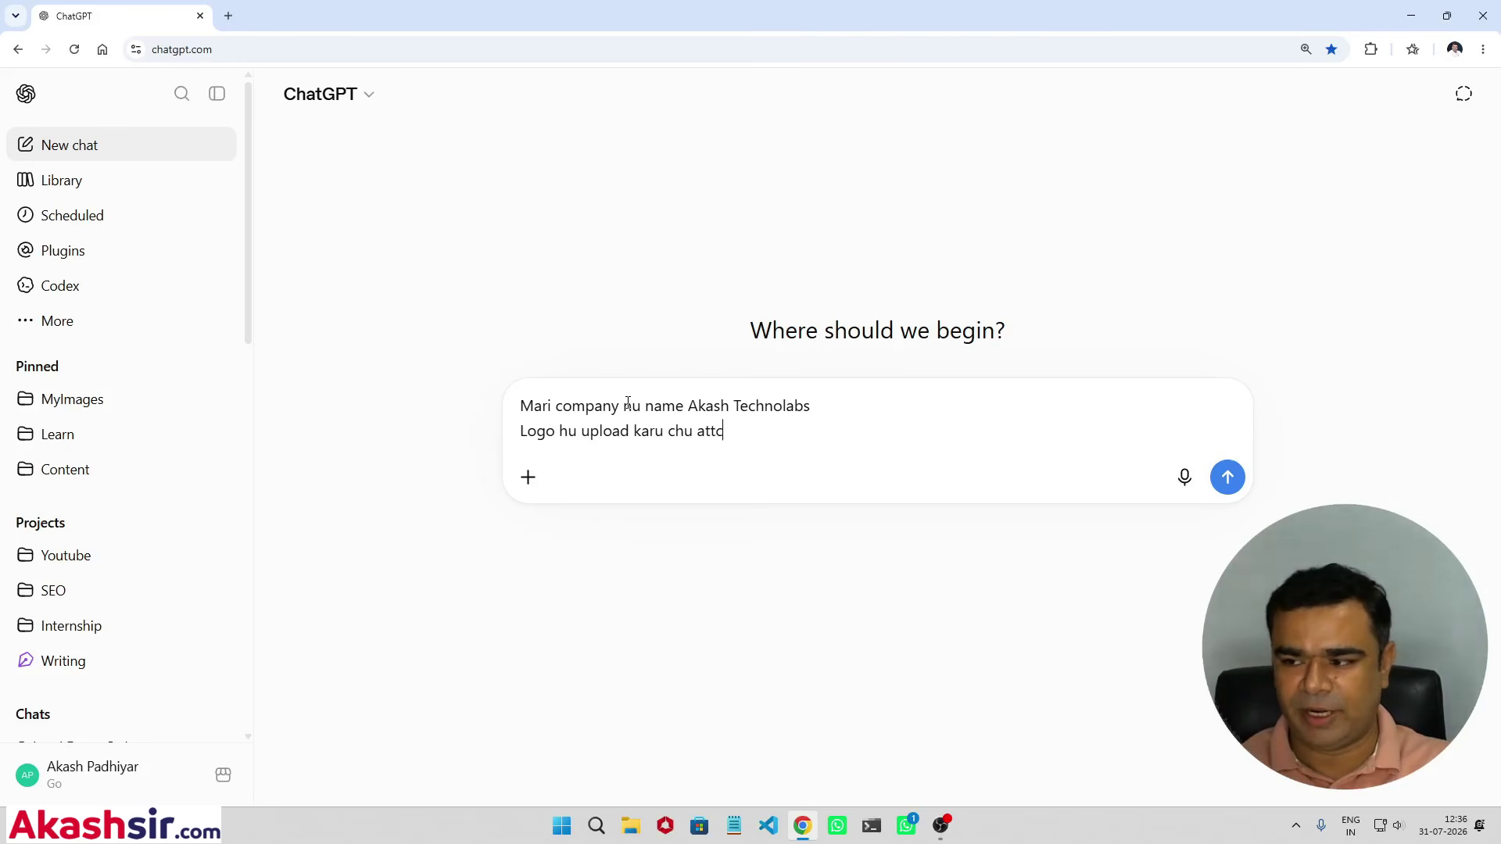
type("chment ma")
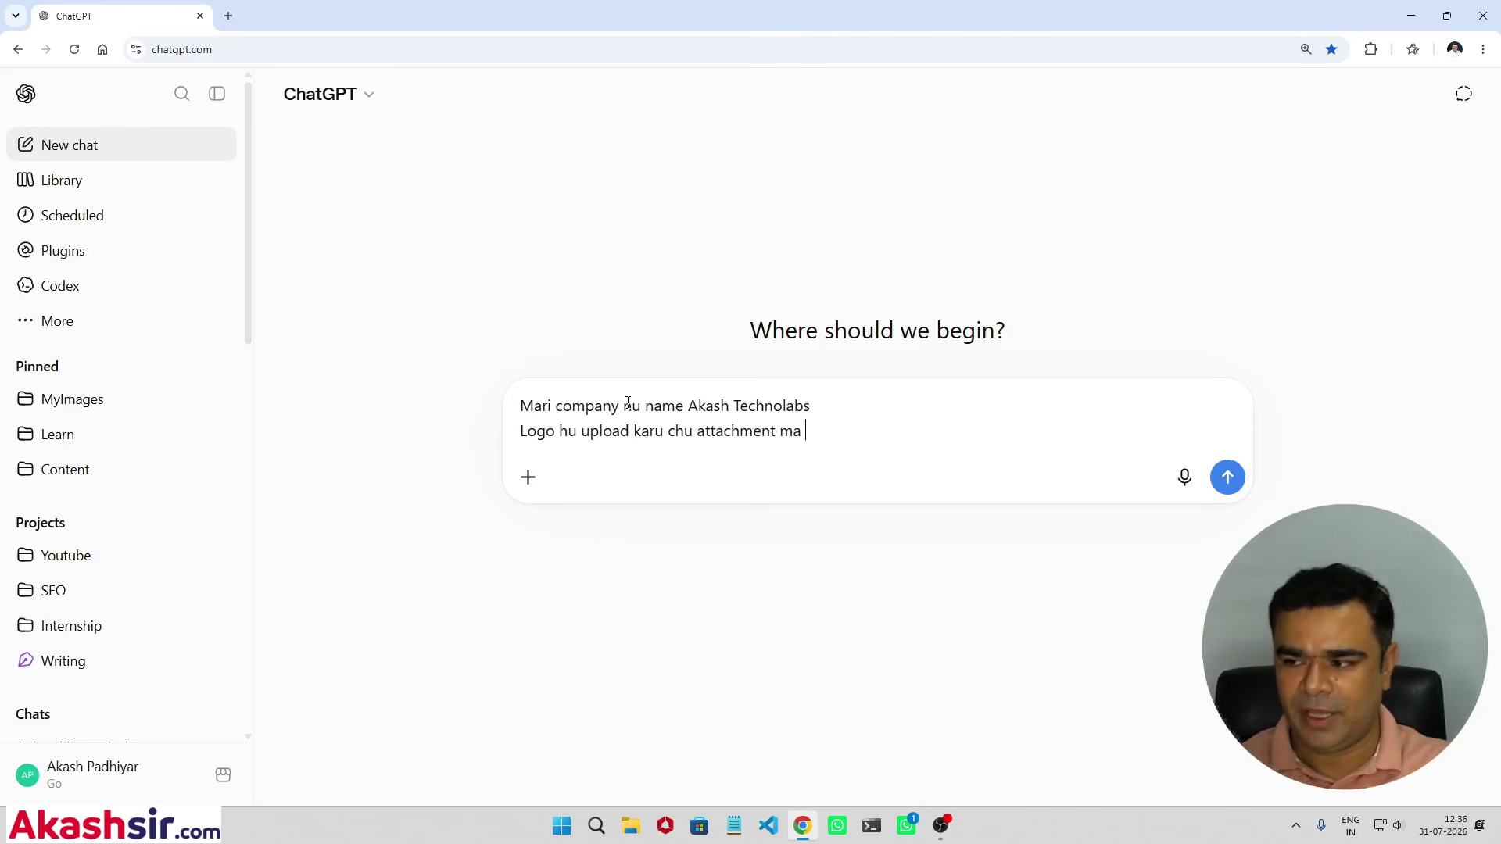
type(" e use karvan")
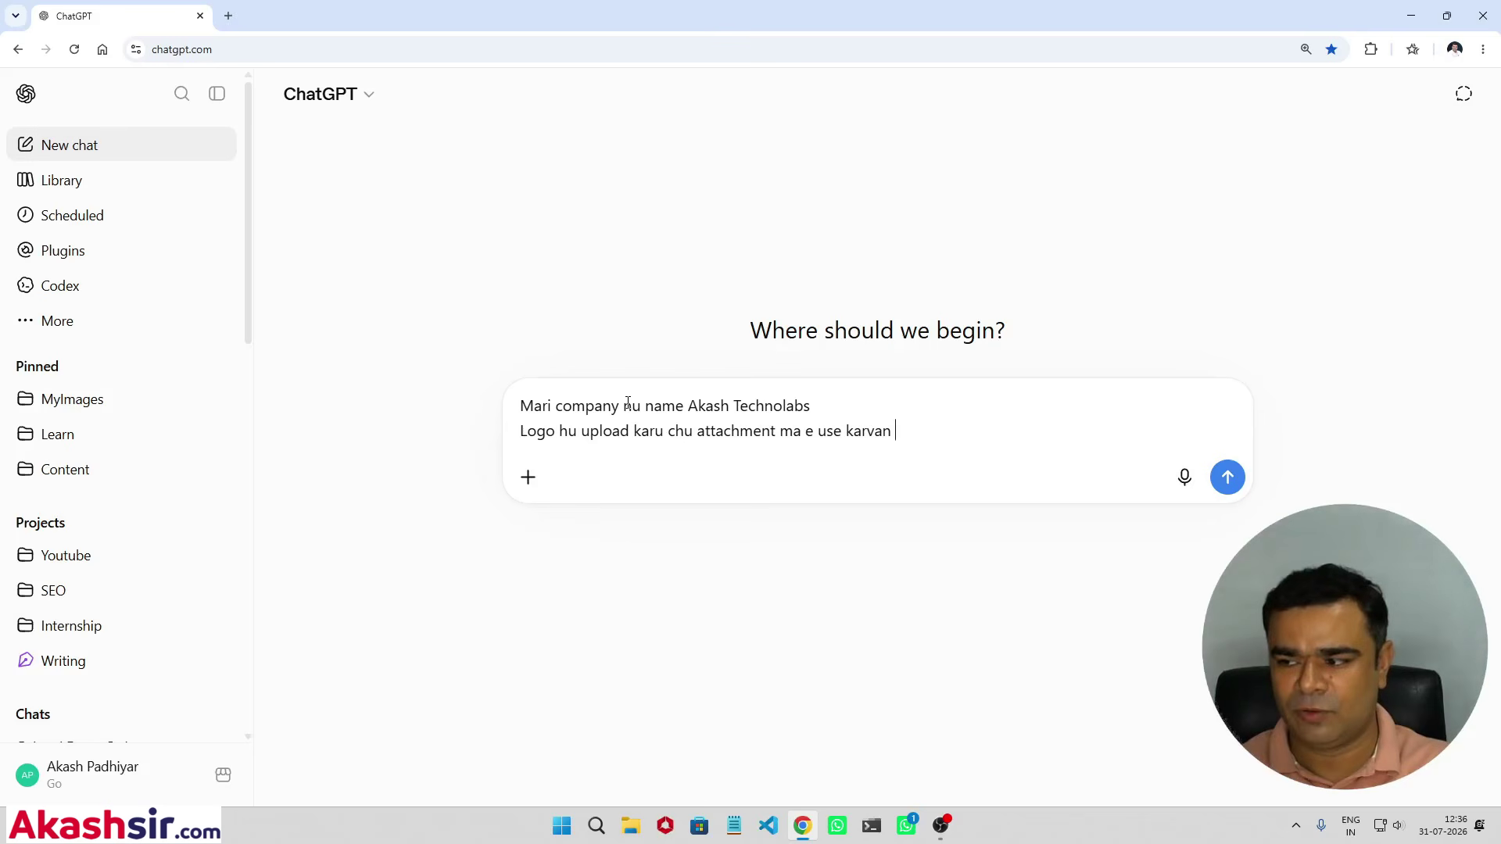
type("o cjhe")
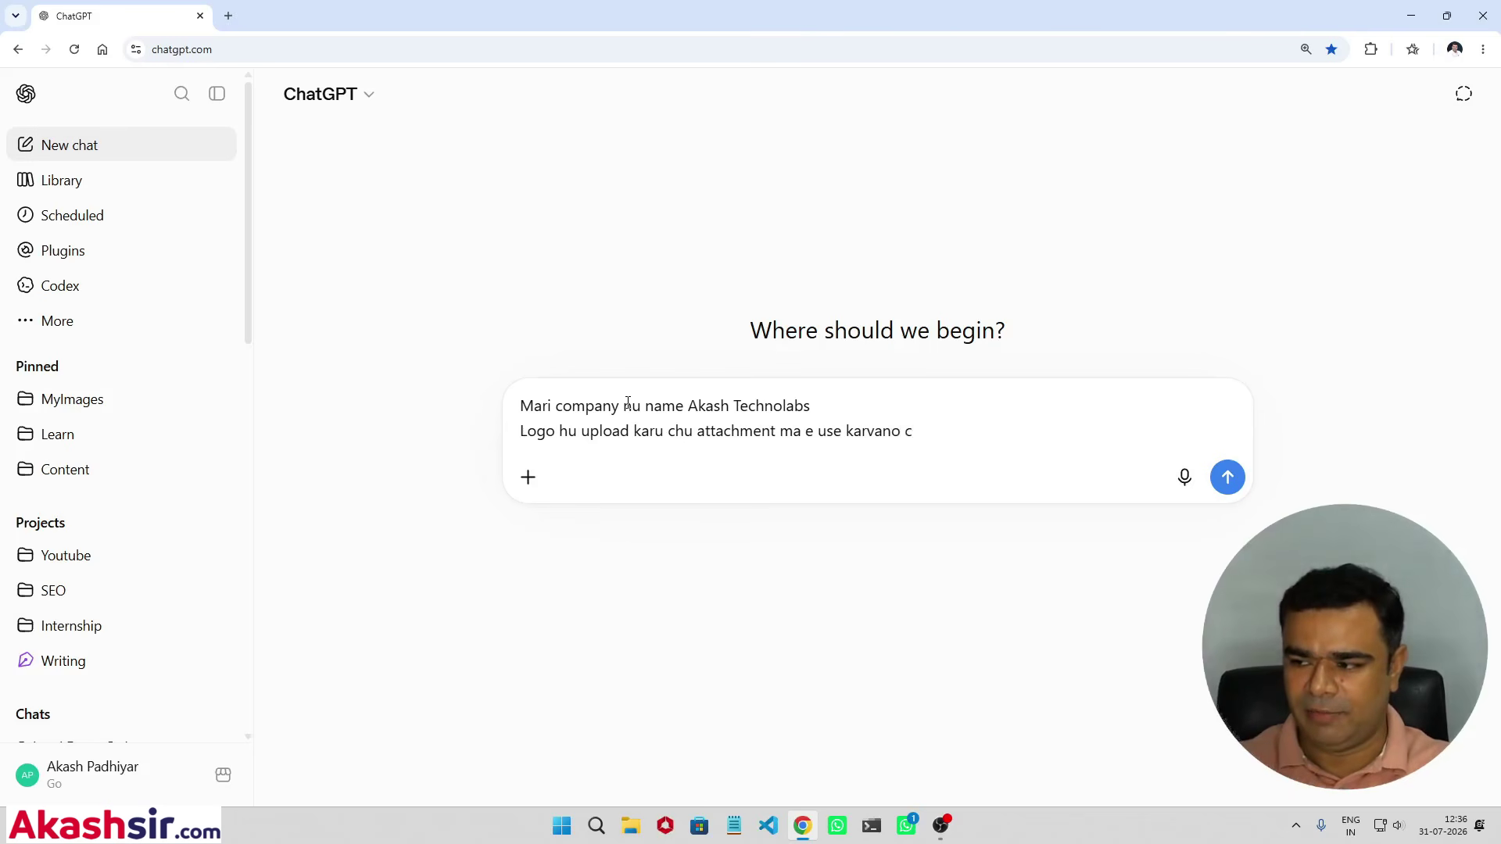
key("BackSpace")
key("BackSpace")
key("BackSpace")
Step: Finish the prompt's last word and attach the PNG 11 logo image from the Desktop
type("he")
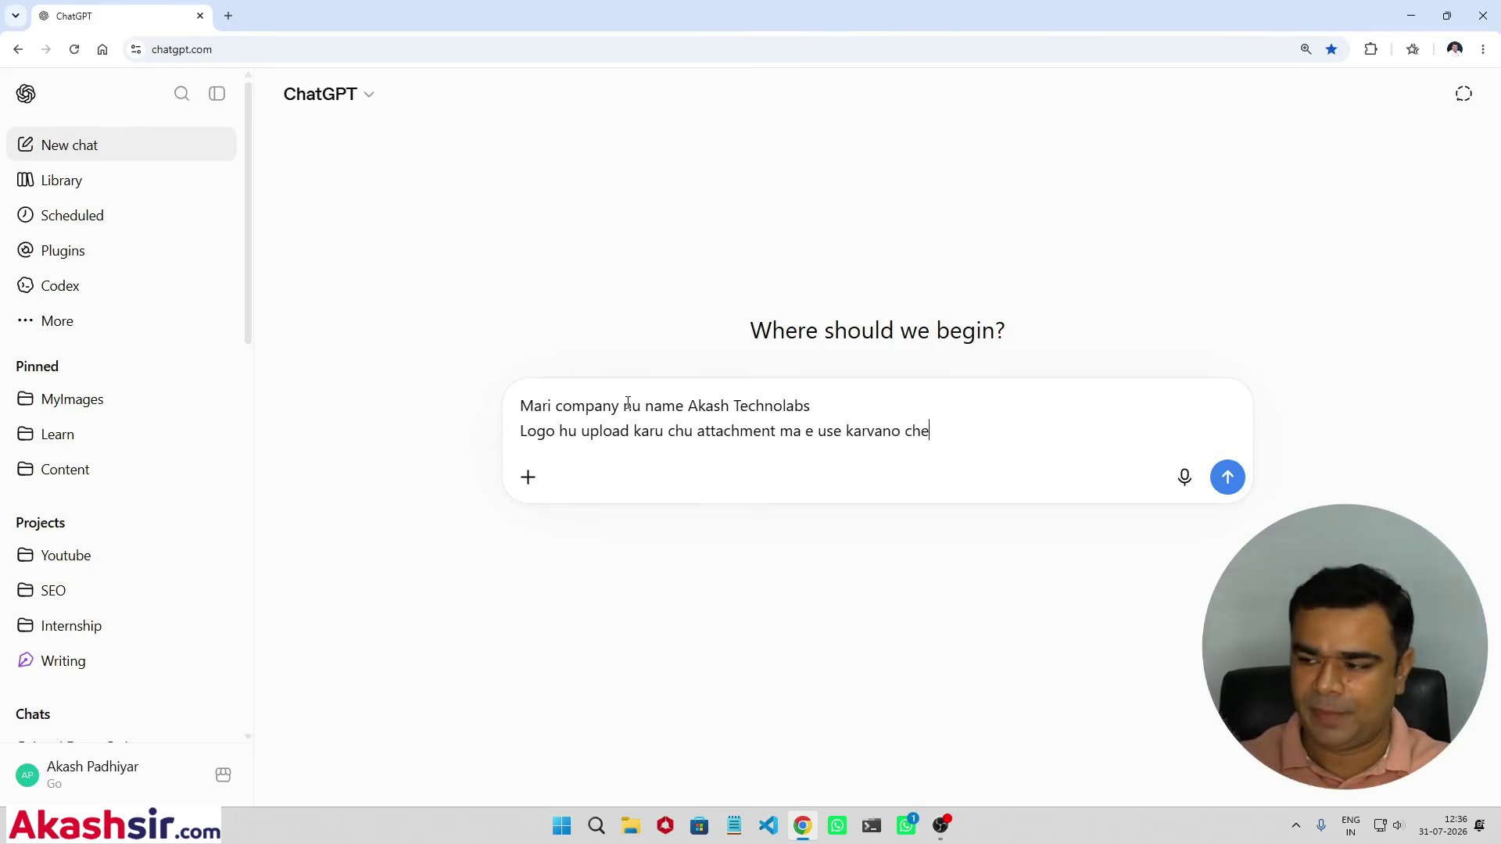
left_click(528, 477)
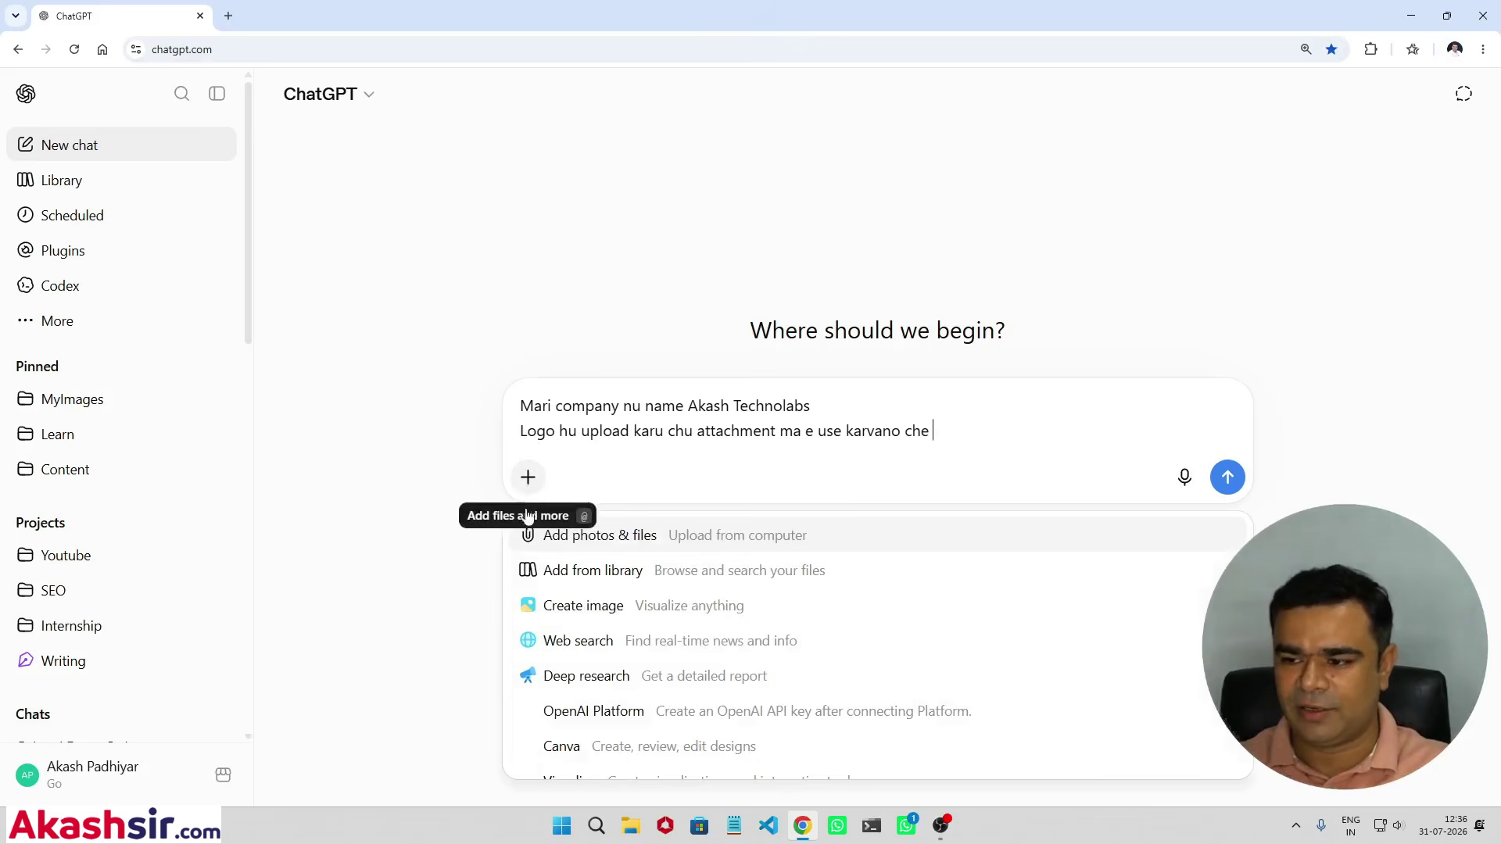
left_click(594, 544)
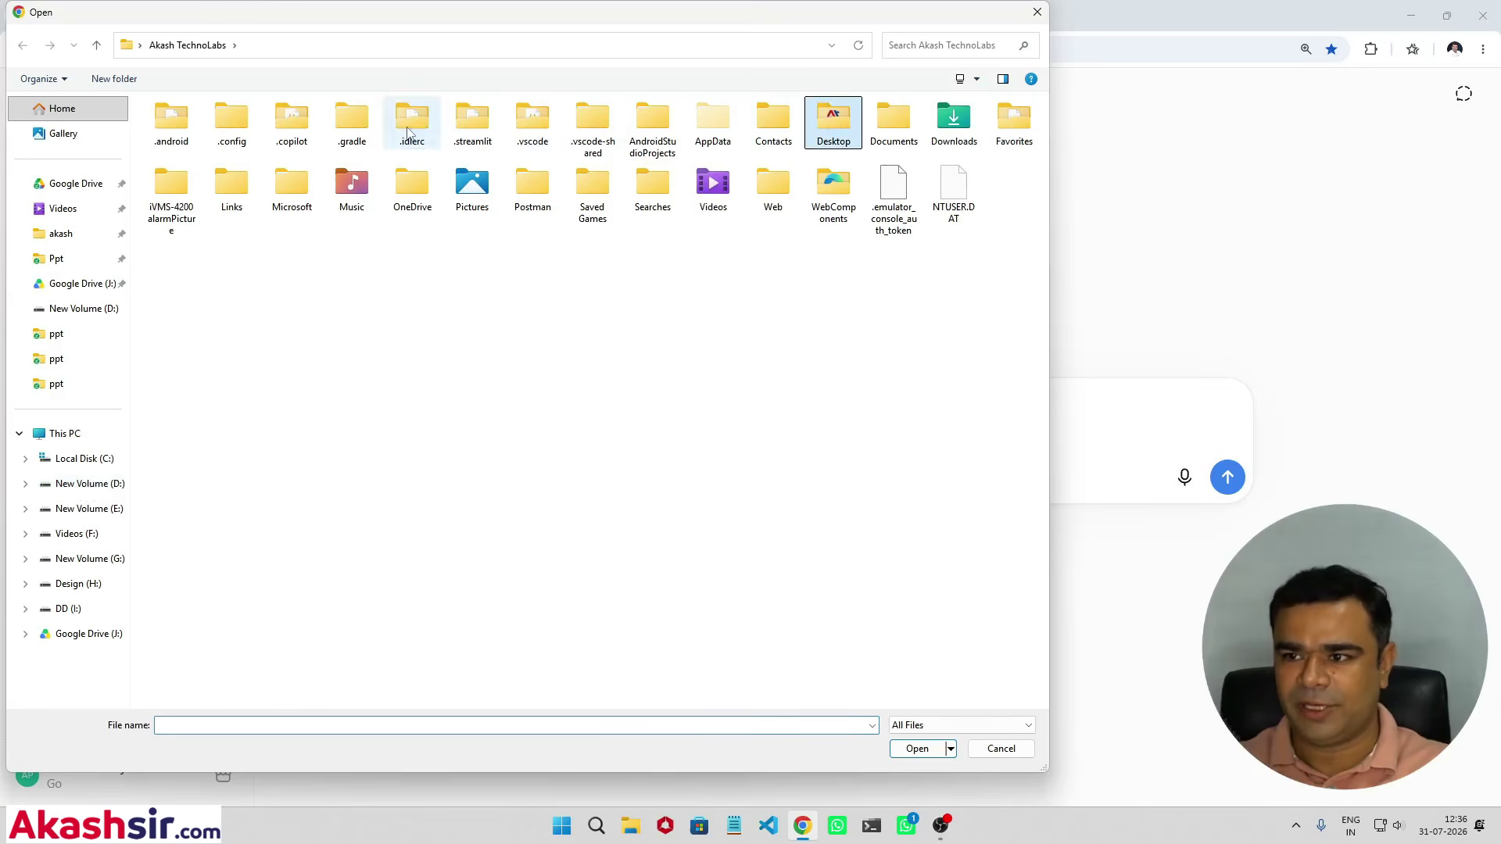
left_click(851, 139)
double_click(851, 129)
double_click(169, 160)
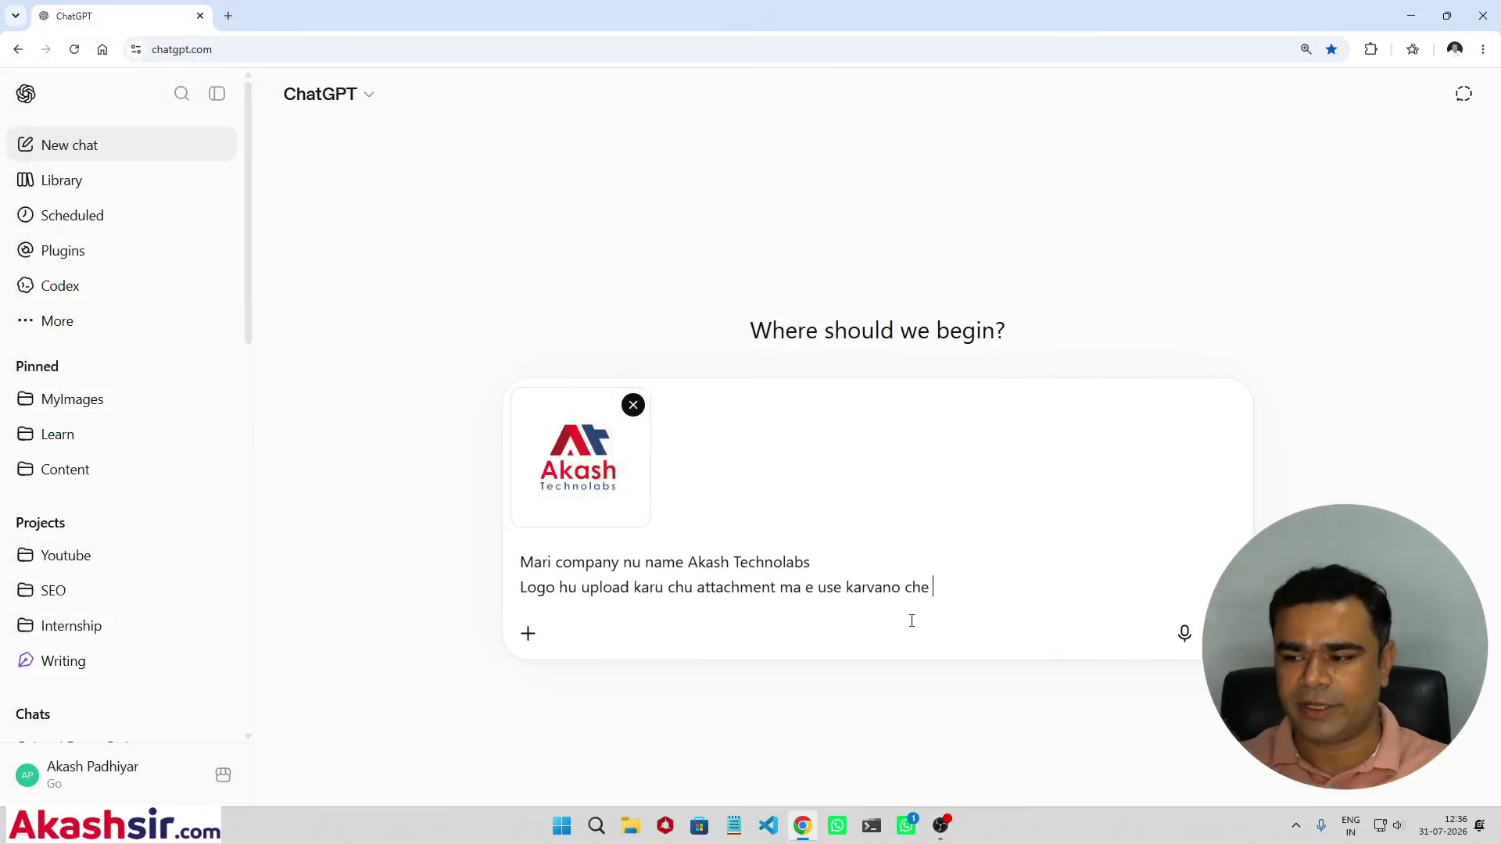
Step: Add a line saying the company builds e-commerce websites and wants a shareable social-media image
type(".")
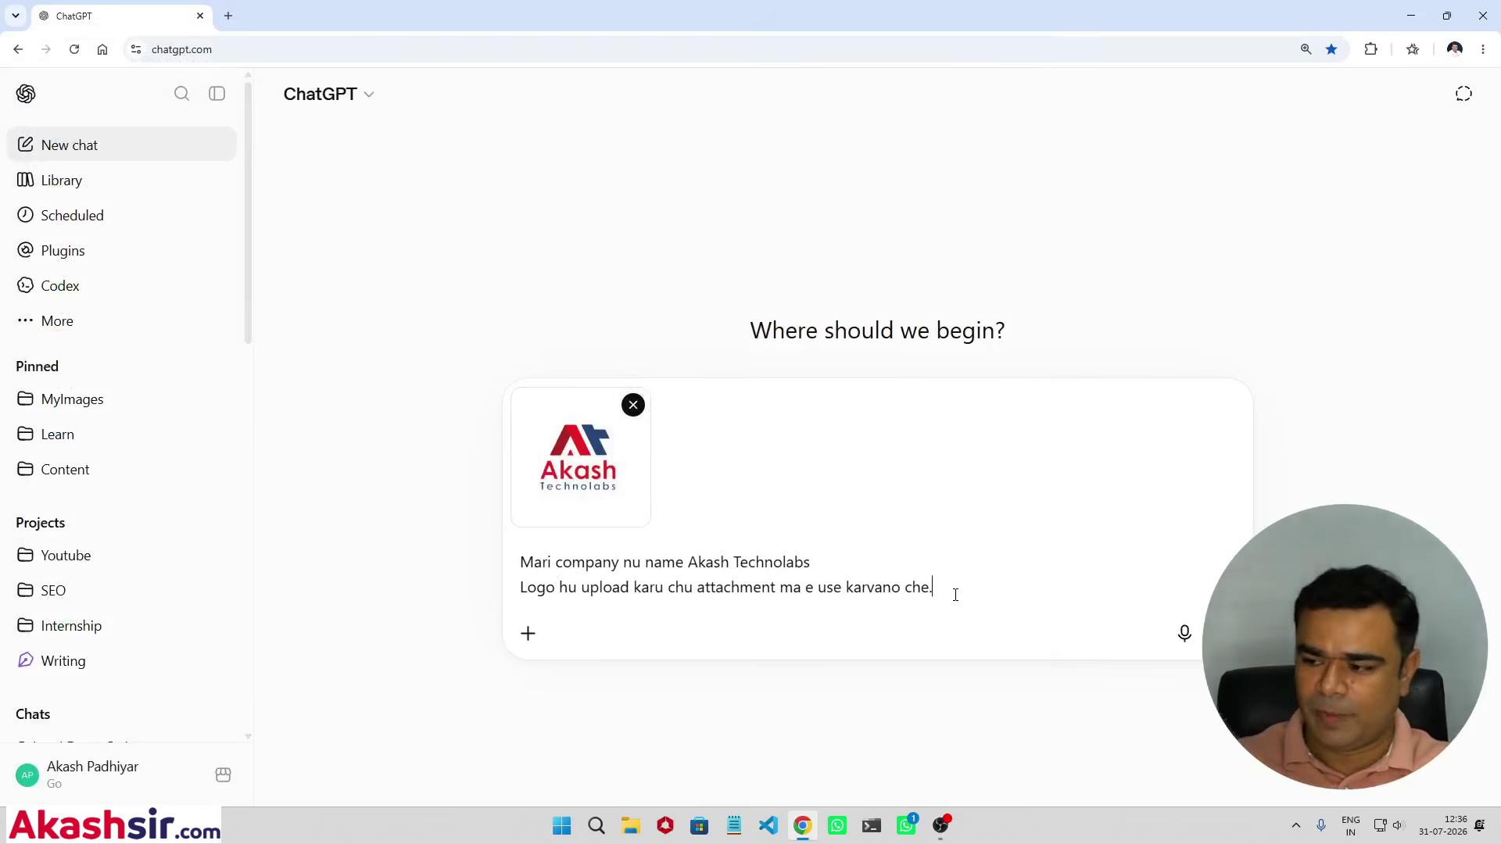
key("shift+Return")
type("Am")
key("BackSpace")
key("BackSpace")
type("am")
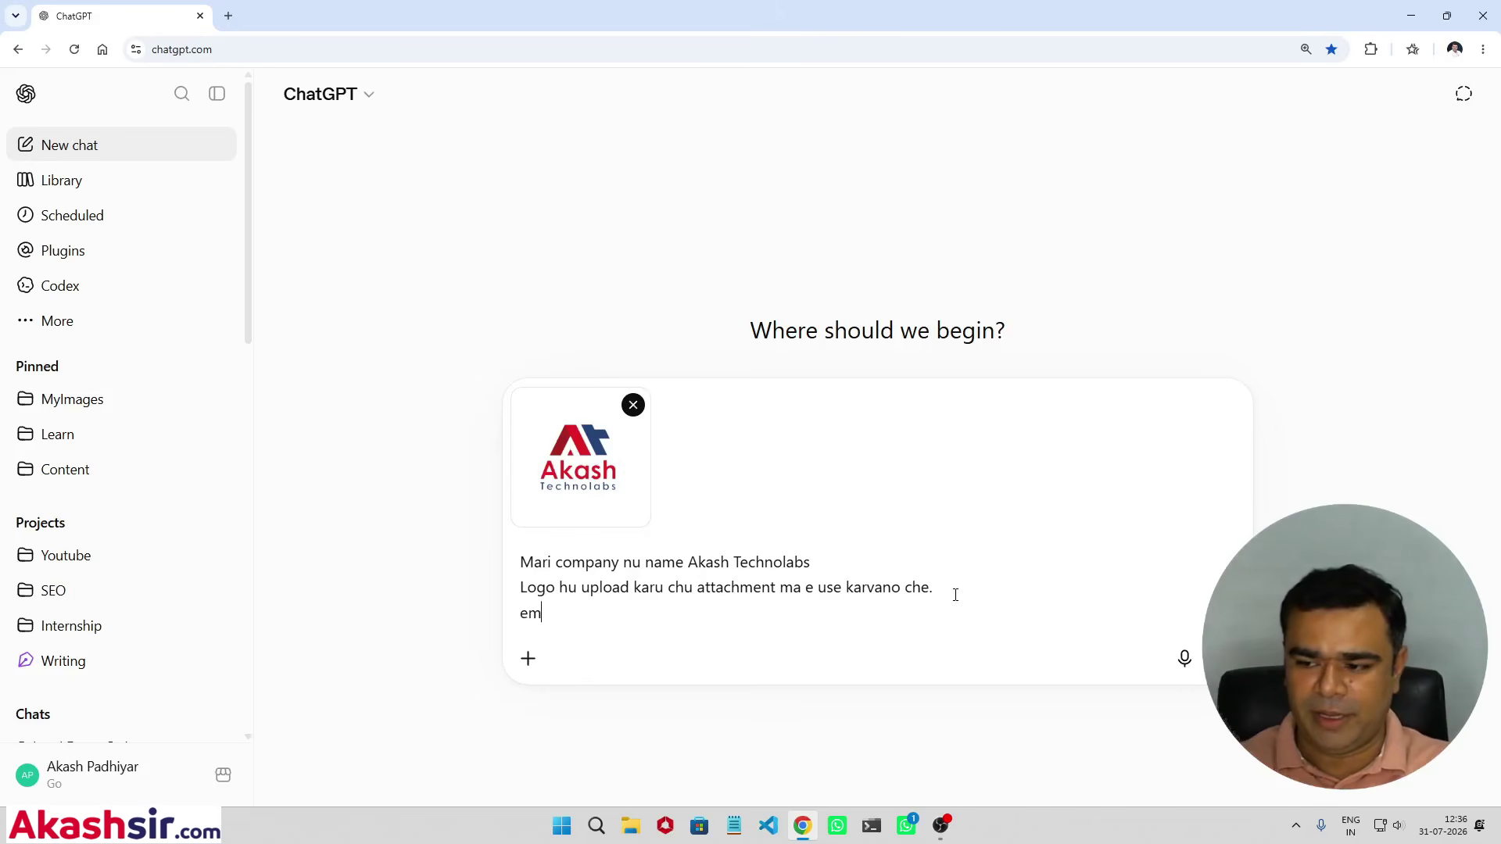
key("BackSpace")
type("me loko E")
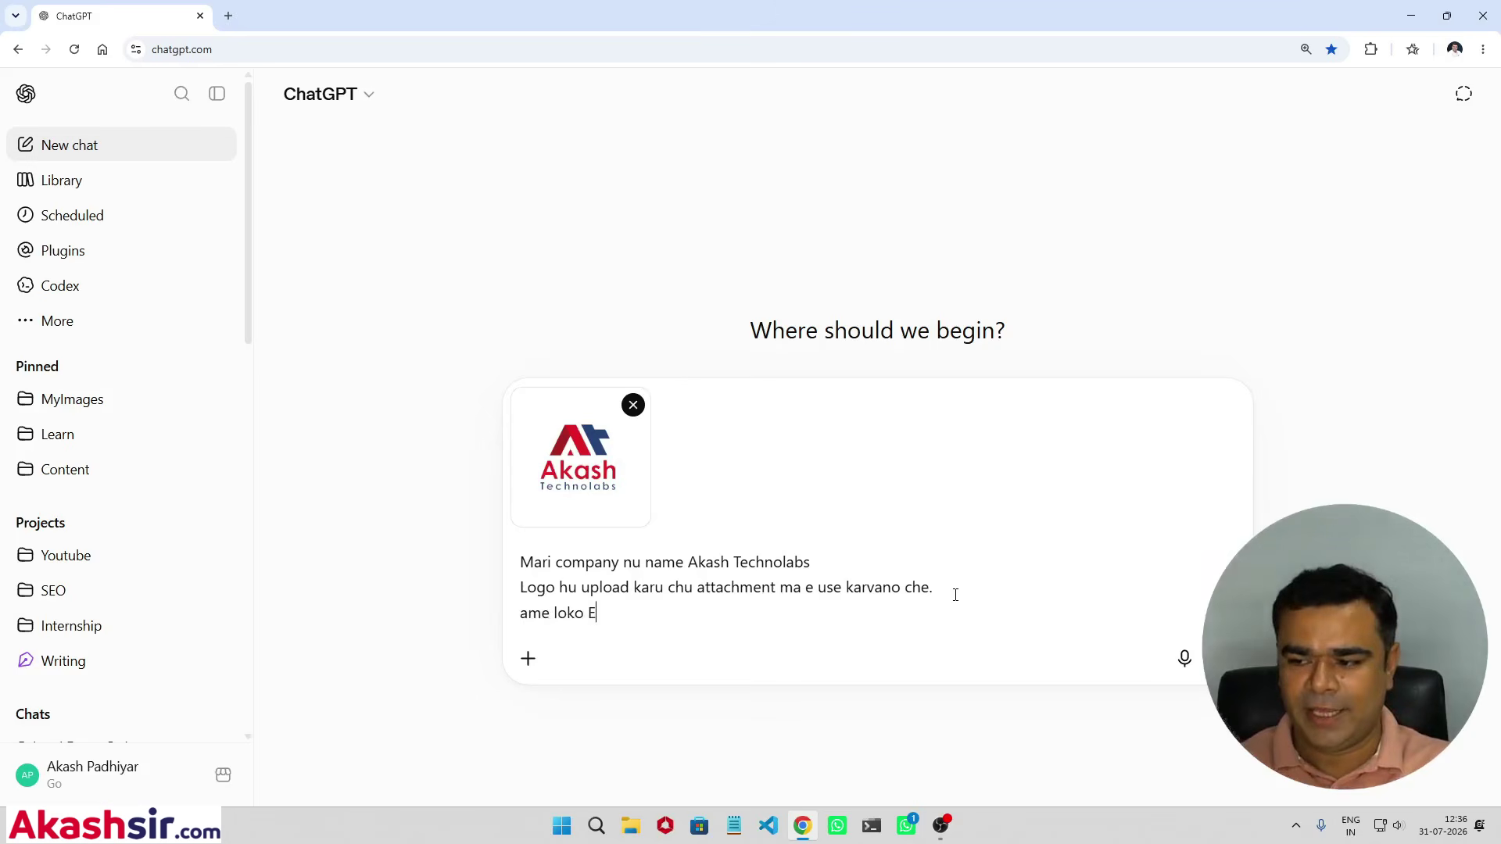
type("commerce Webs")
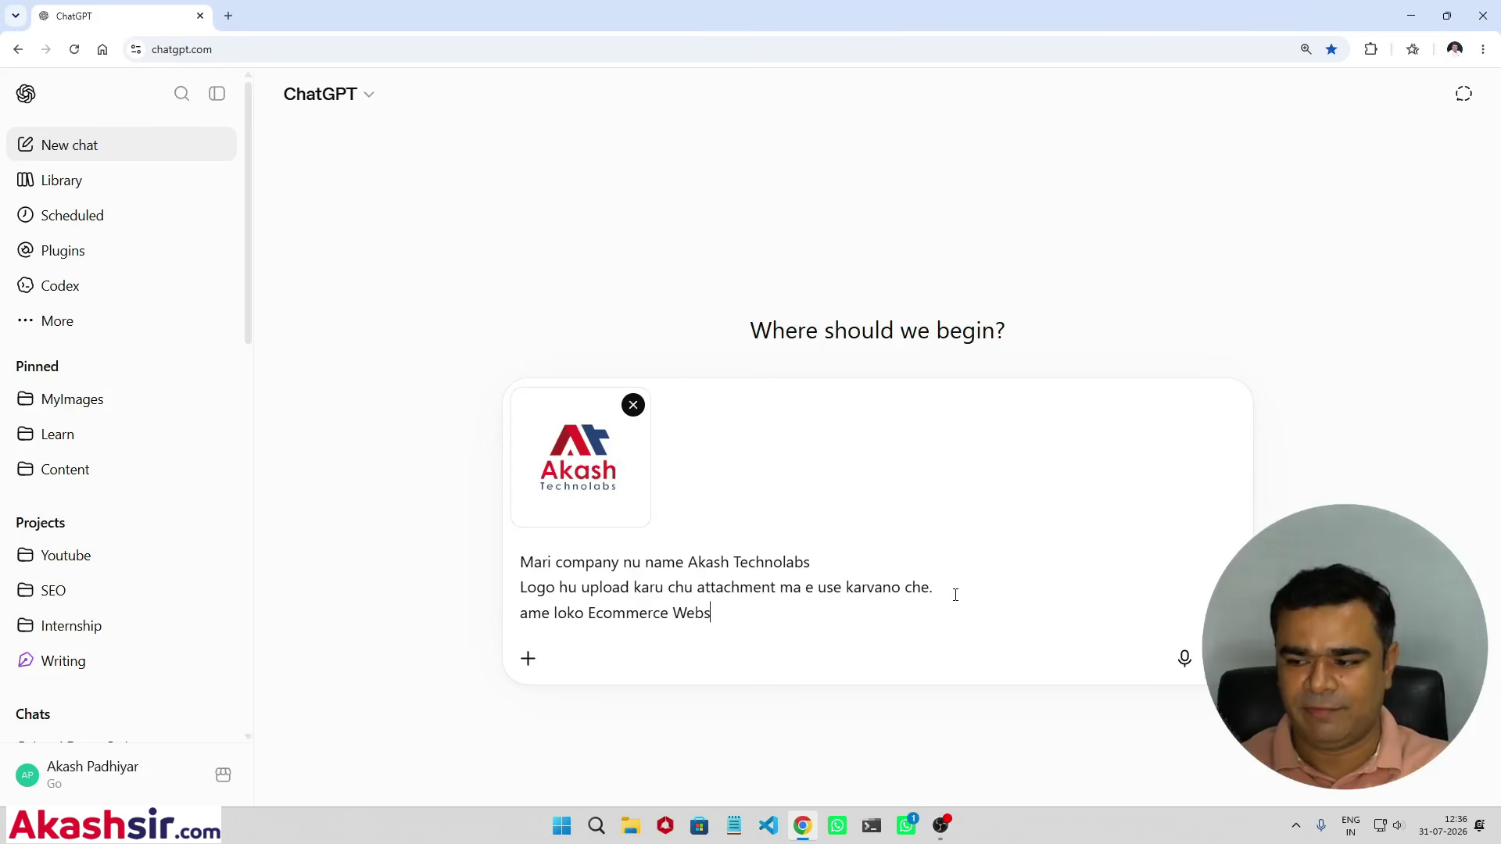
type("ite banai aapiye")
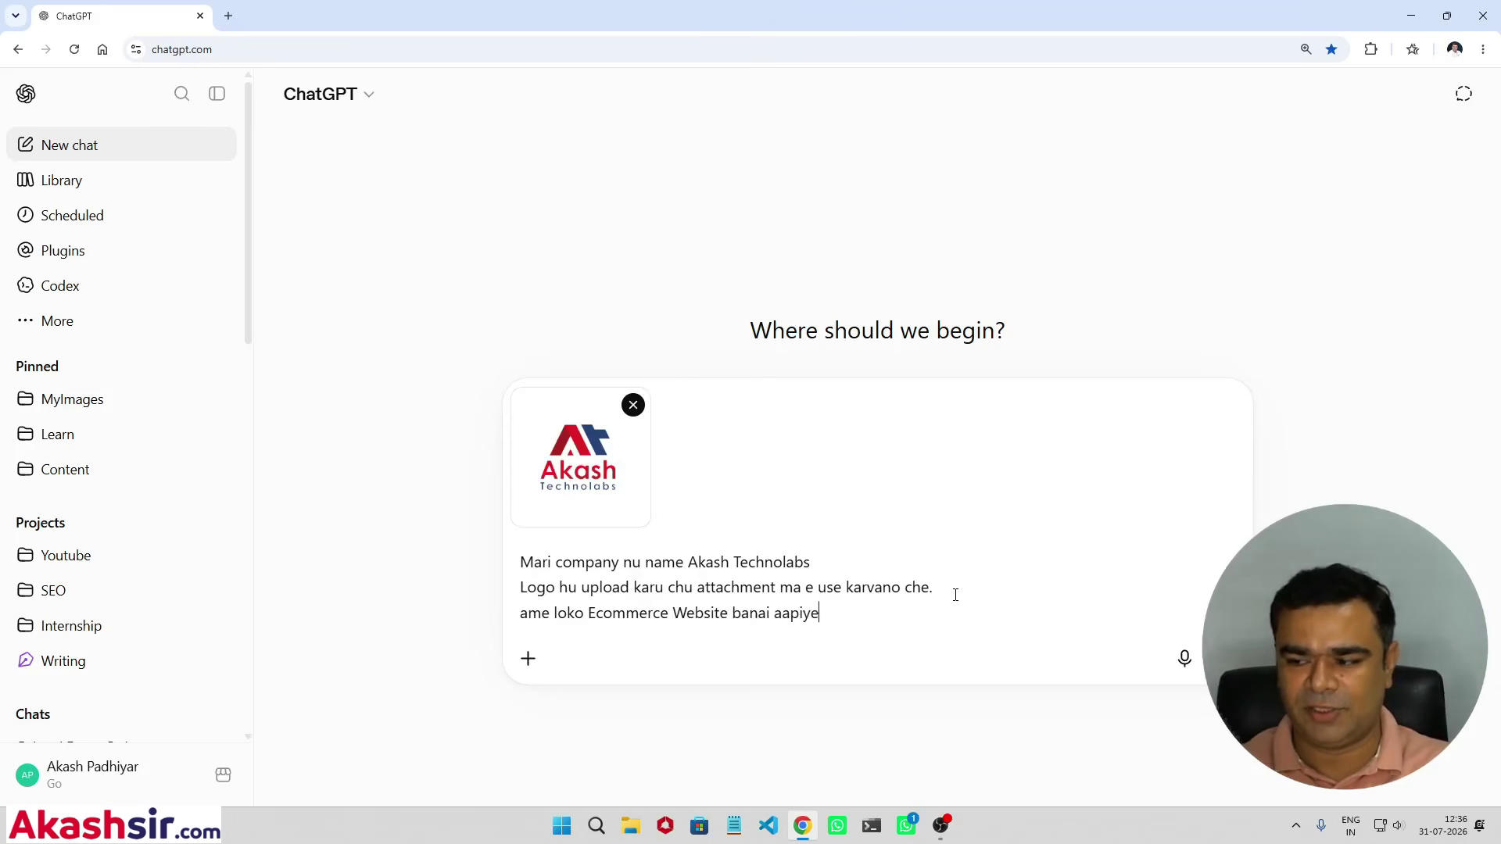
type(" che so marta")
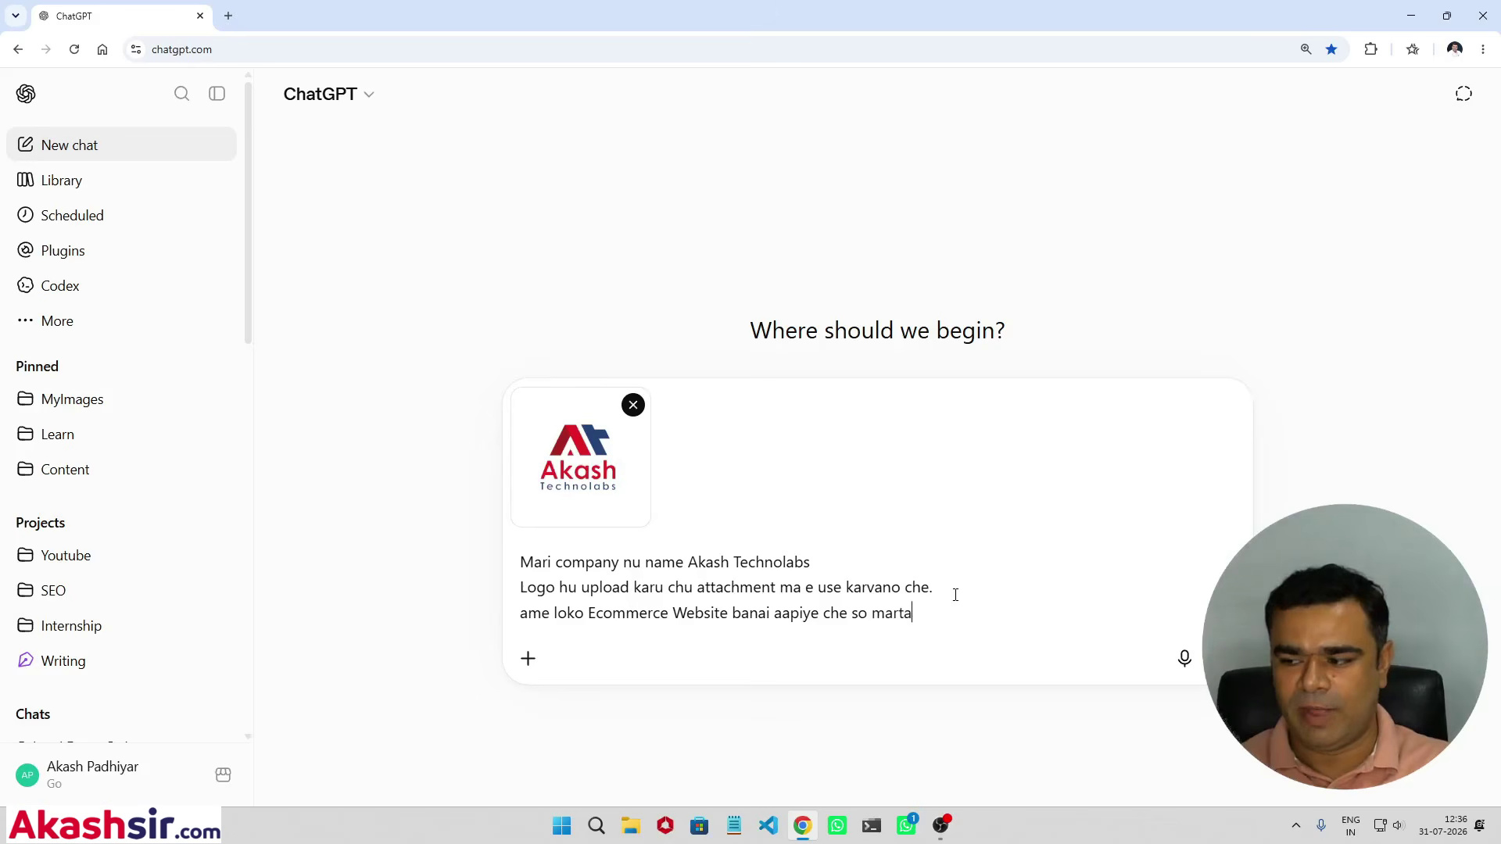
key("BackSpace")
key("BackSpace")
type("a business ")
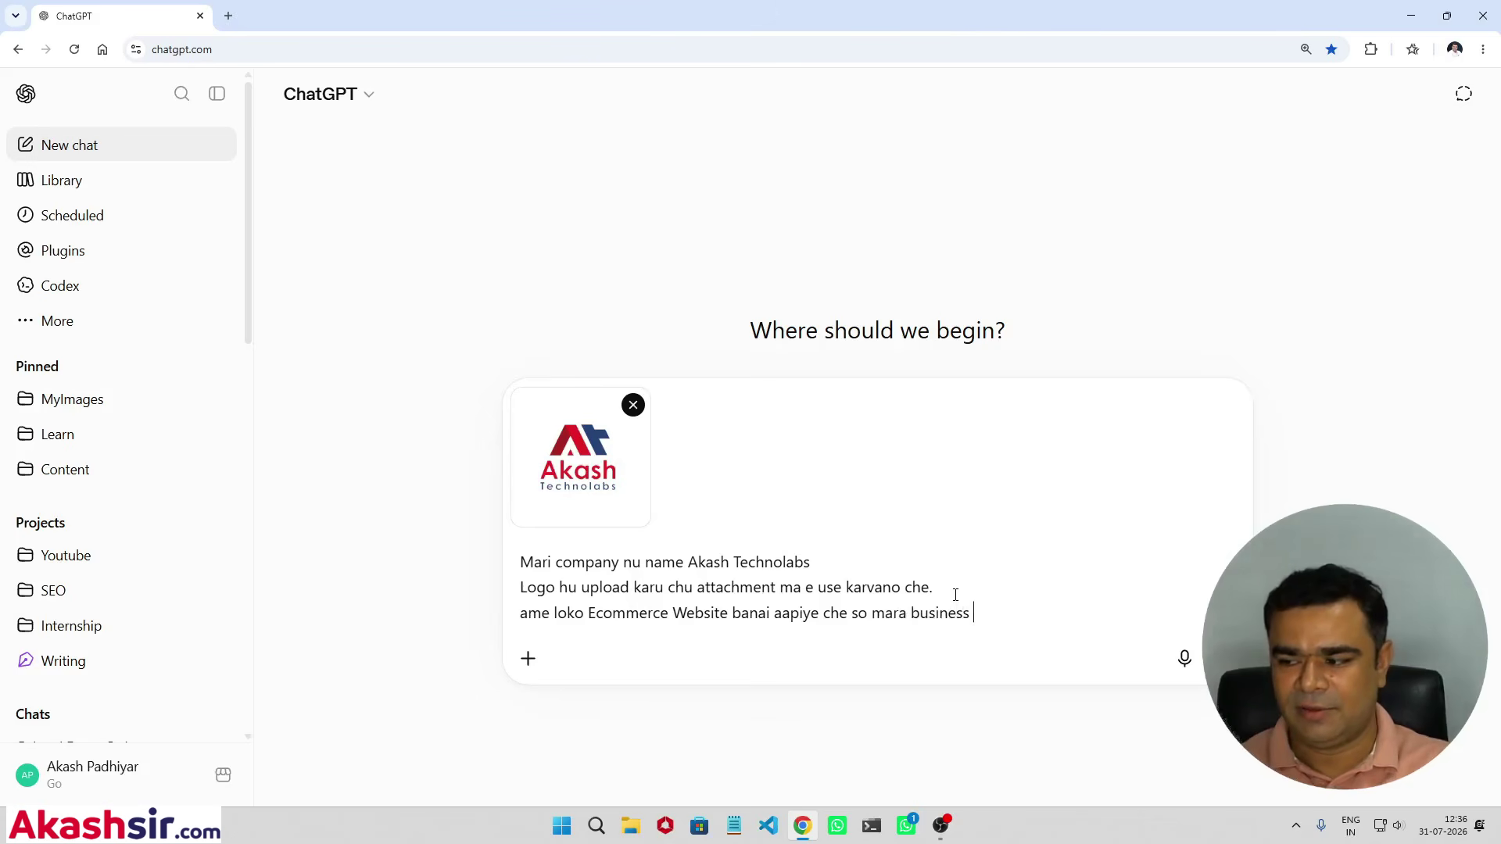
type("related we")
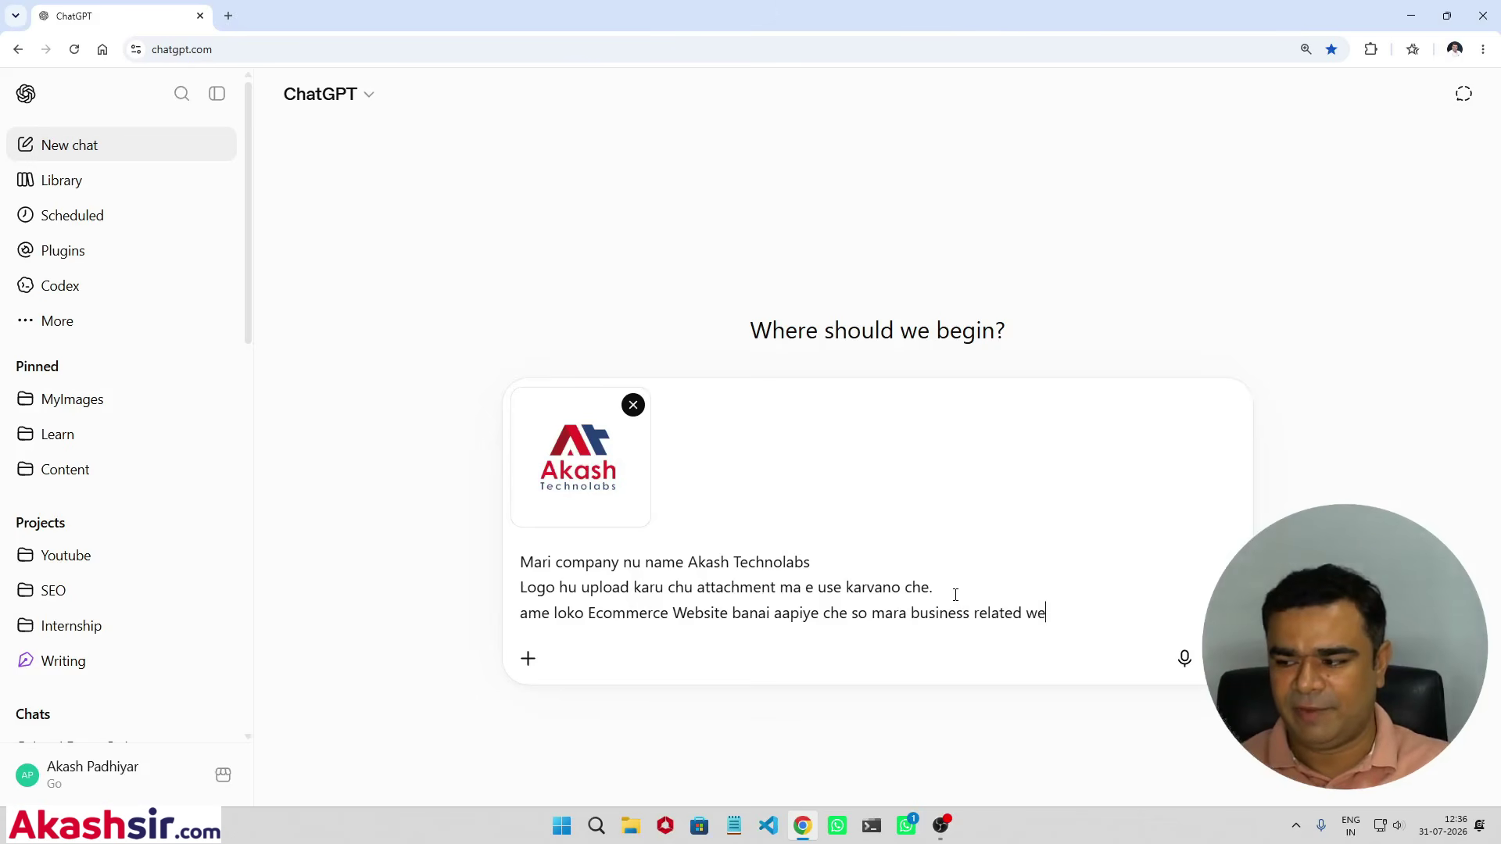
type("bsite development nu kaam che")
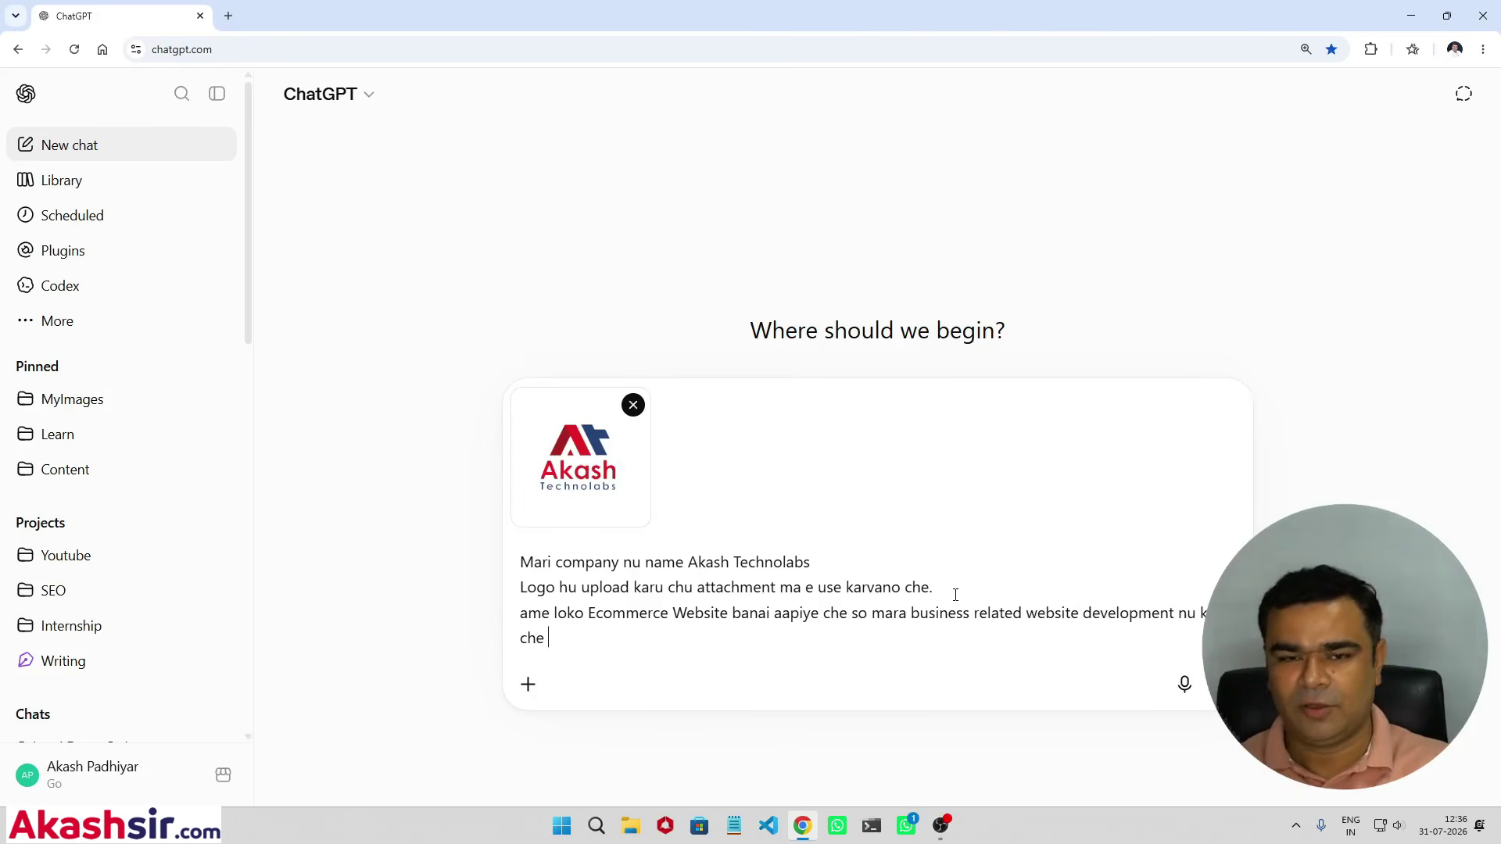
key("BackSpace")
type("to mane ")
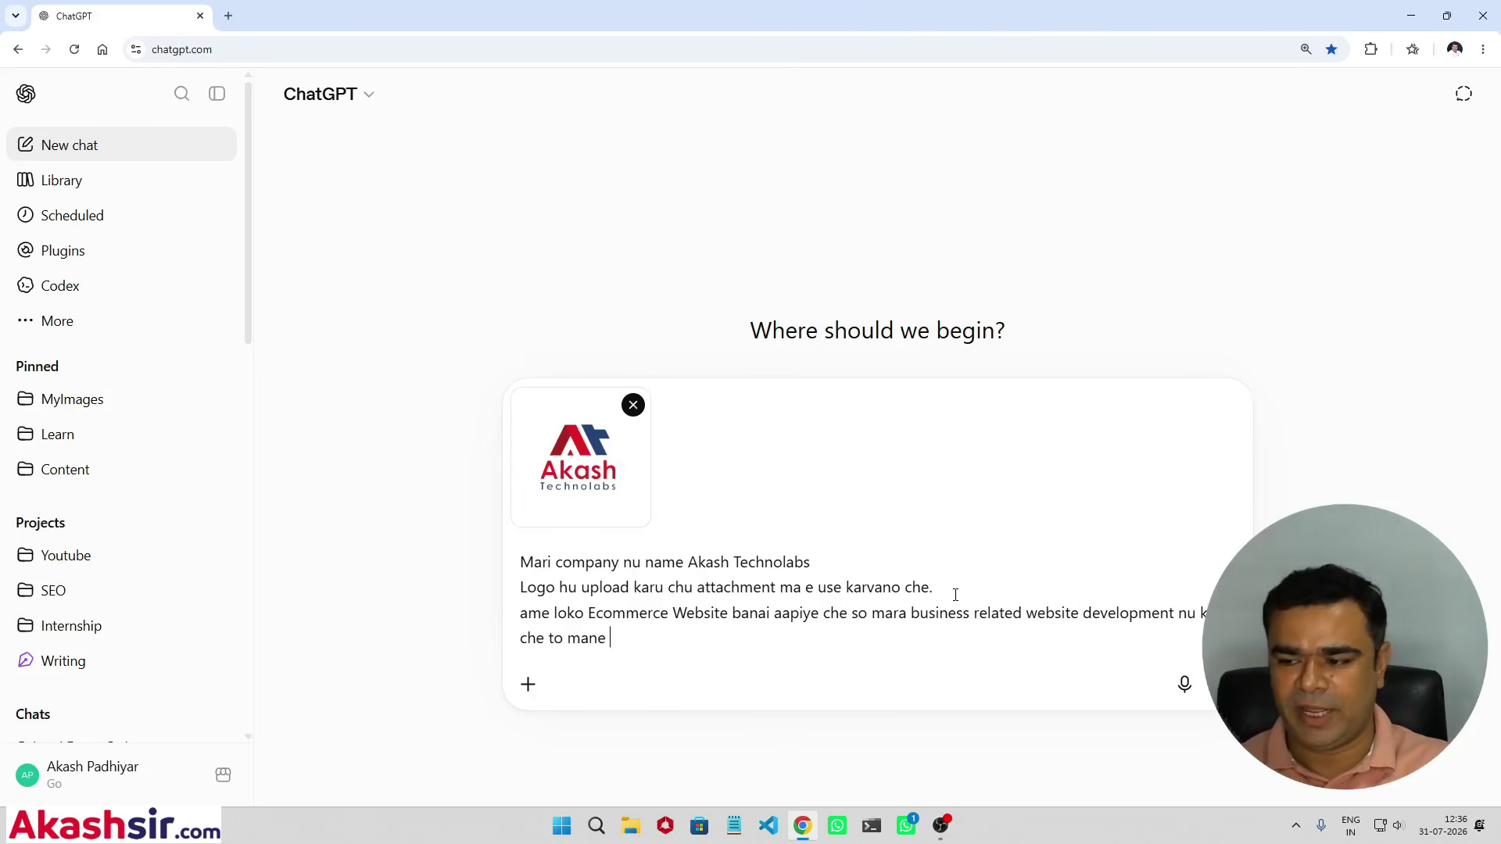
type("e rite social me")
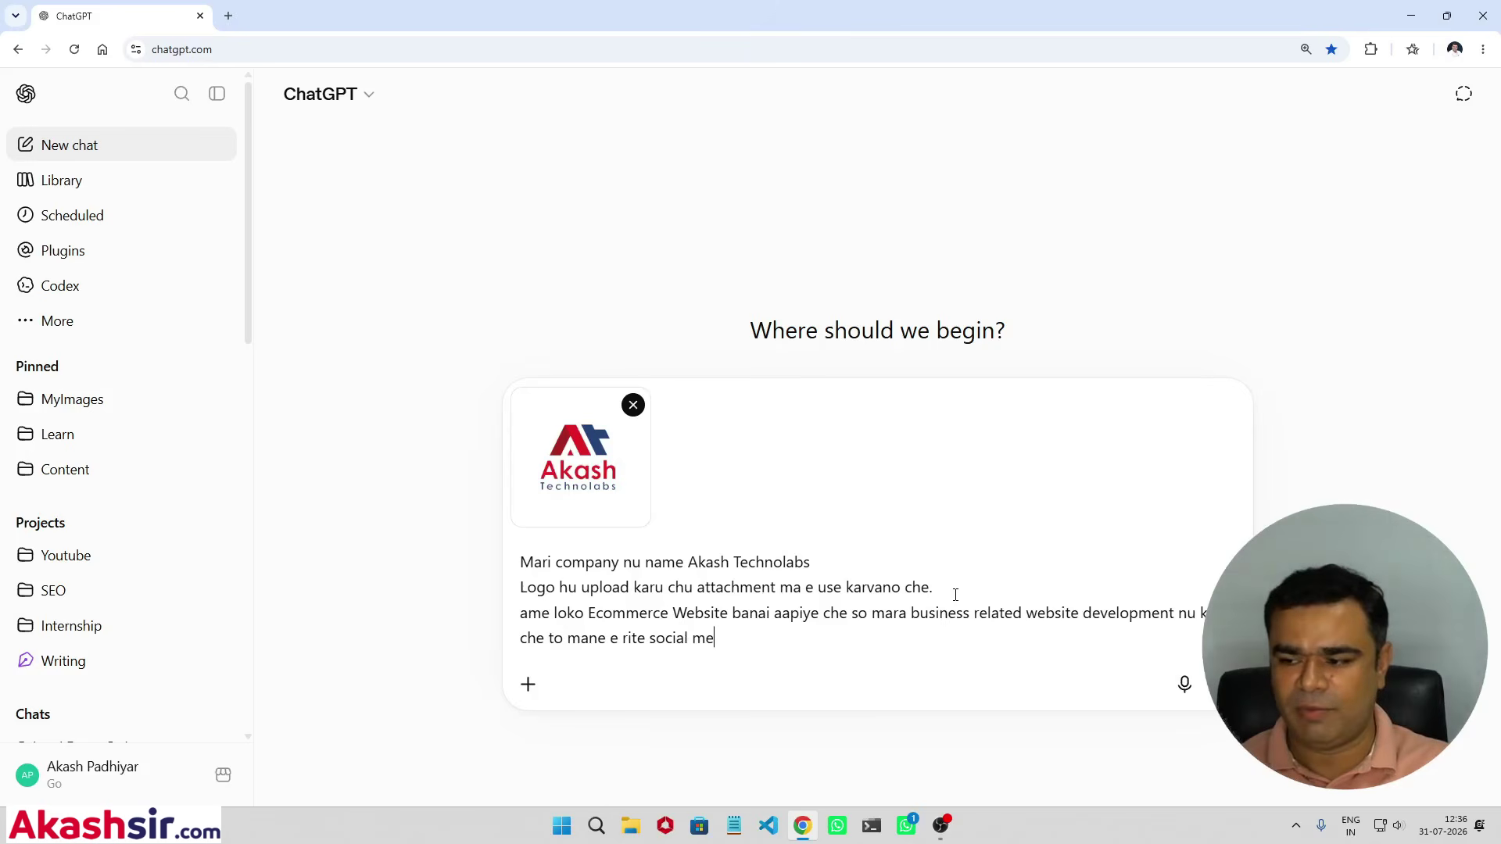
type("dia ma hu share karu c")
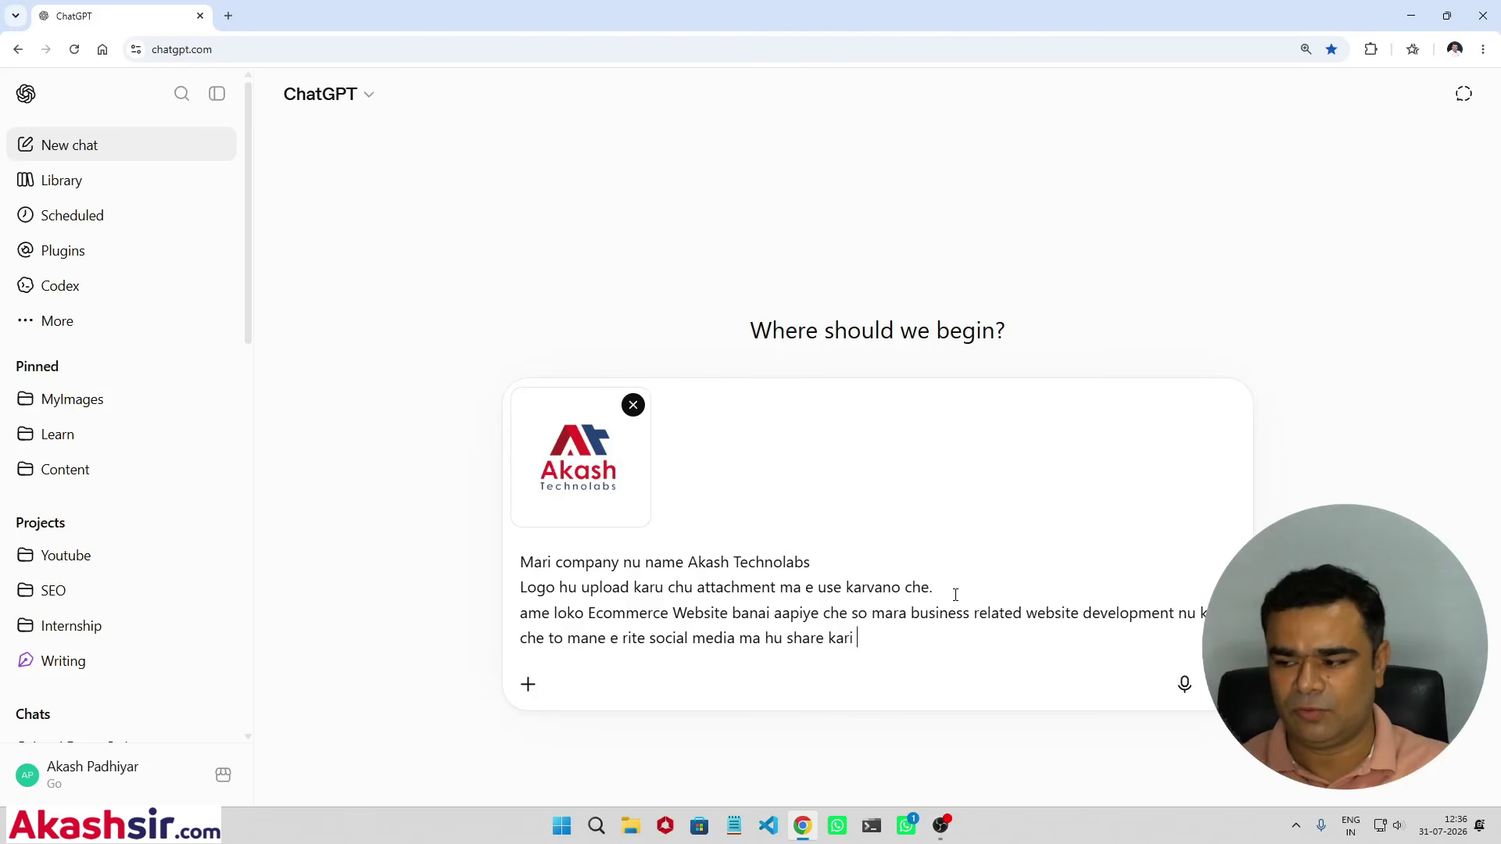
type("aku evu")
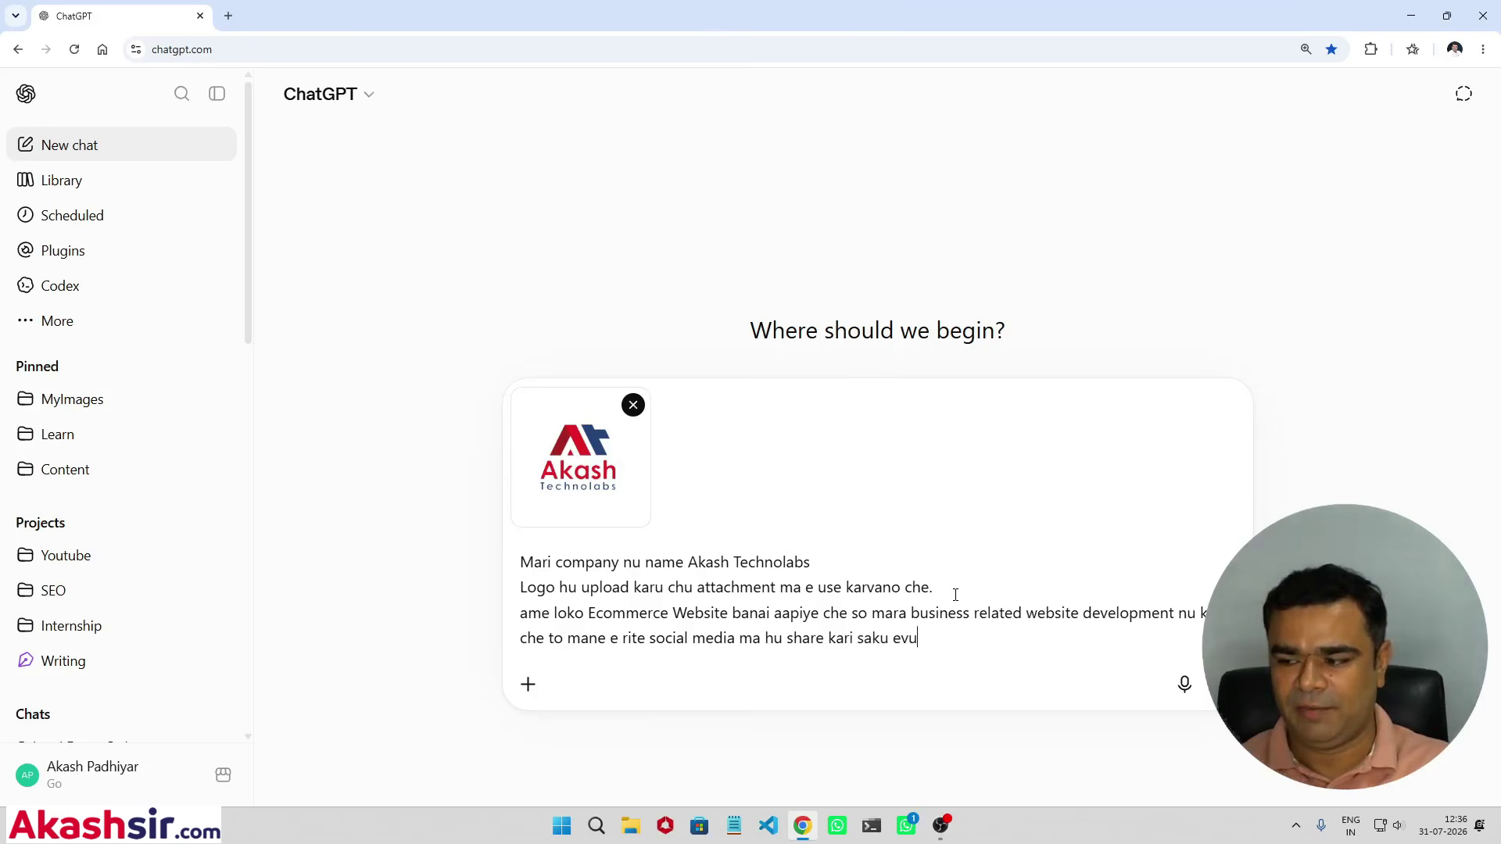
key("BackSpace")
type("i image banai ")
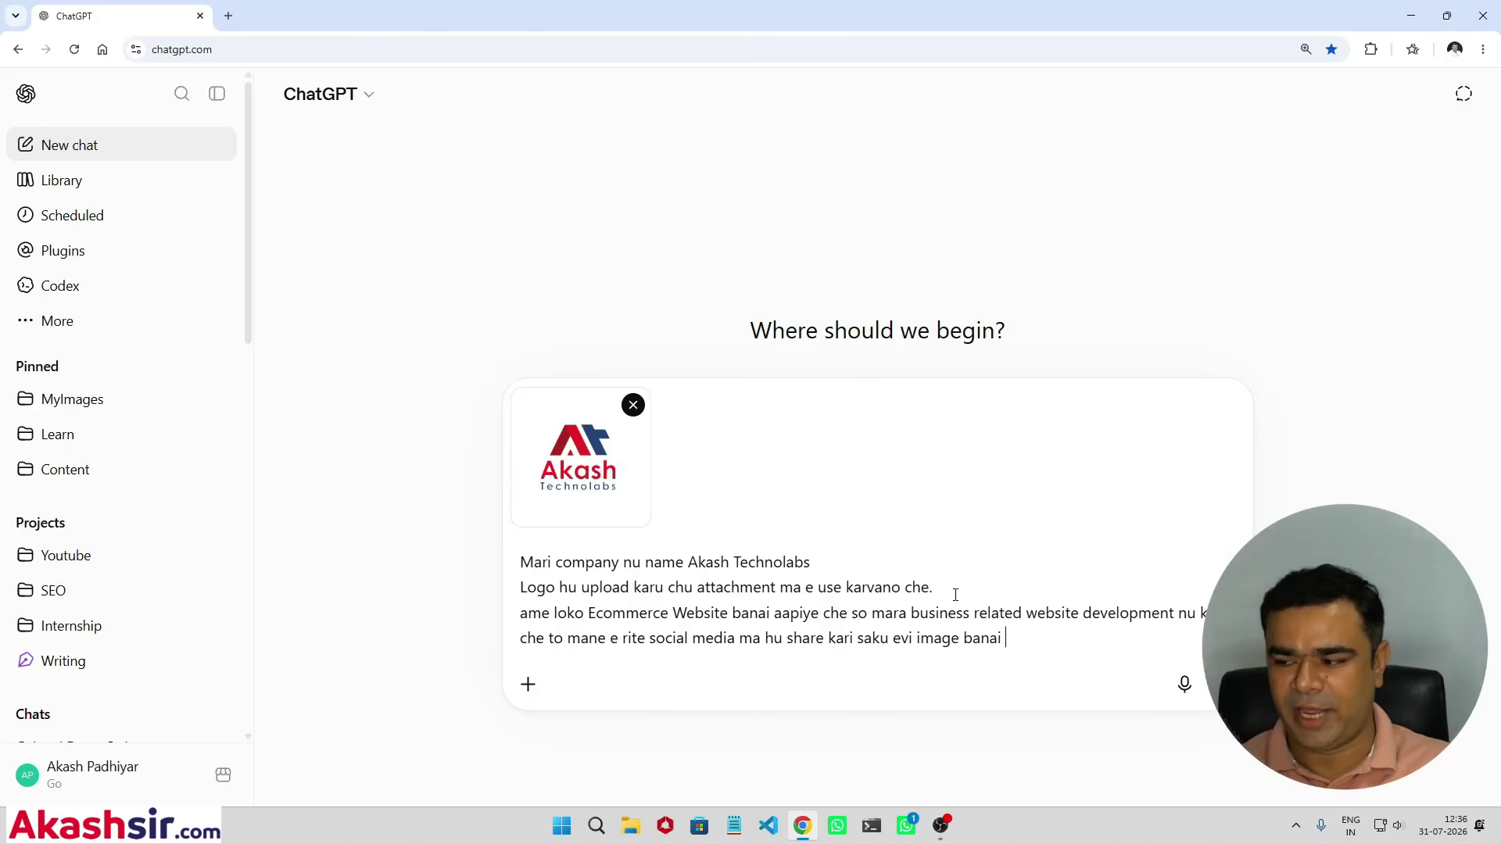
type("aapo")
key("shift+Return")
type("Mobile ")
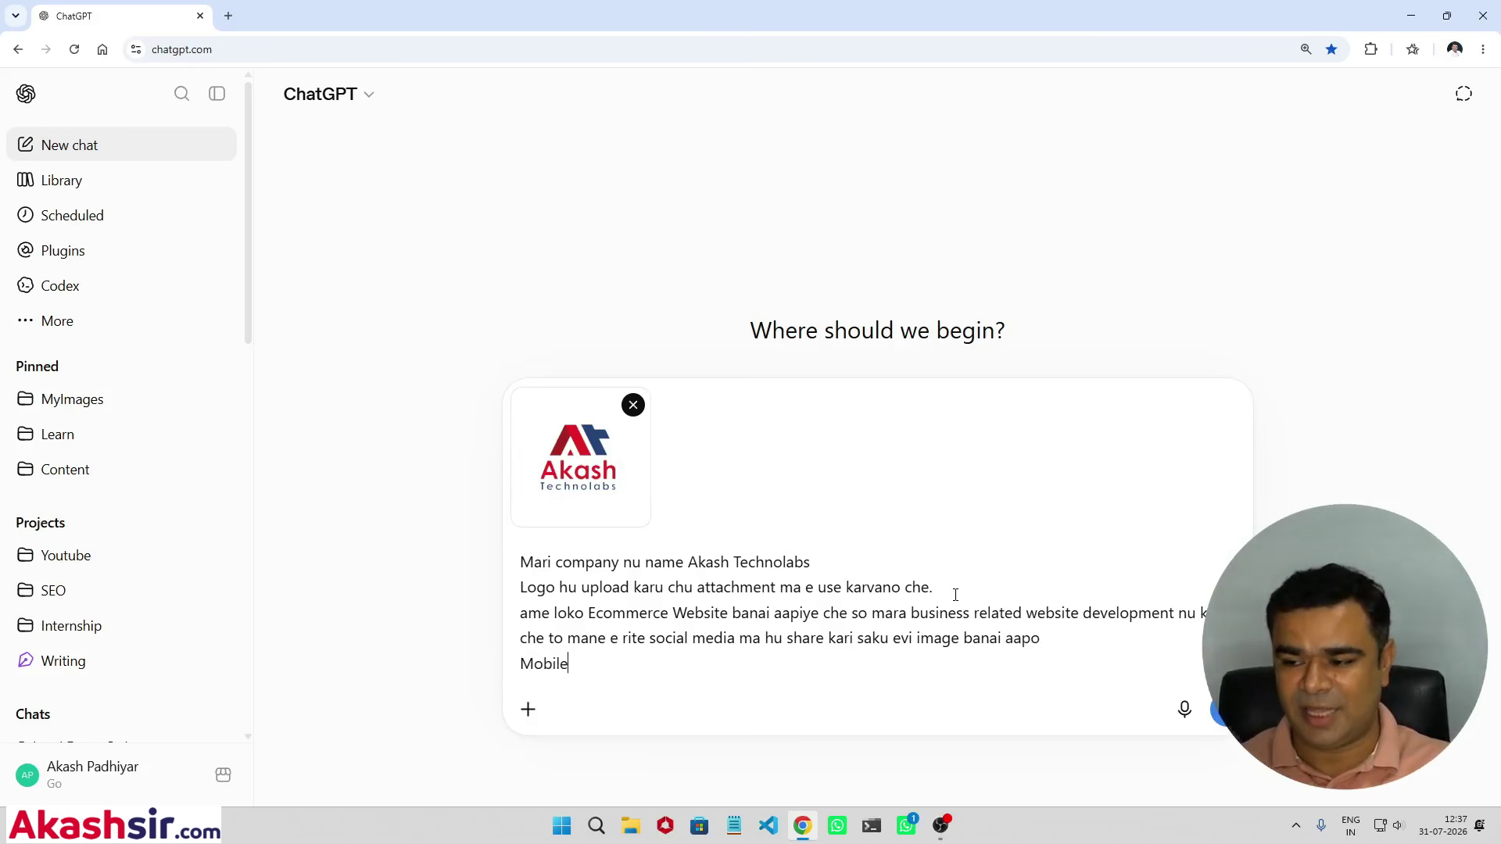
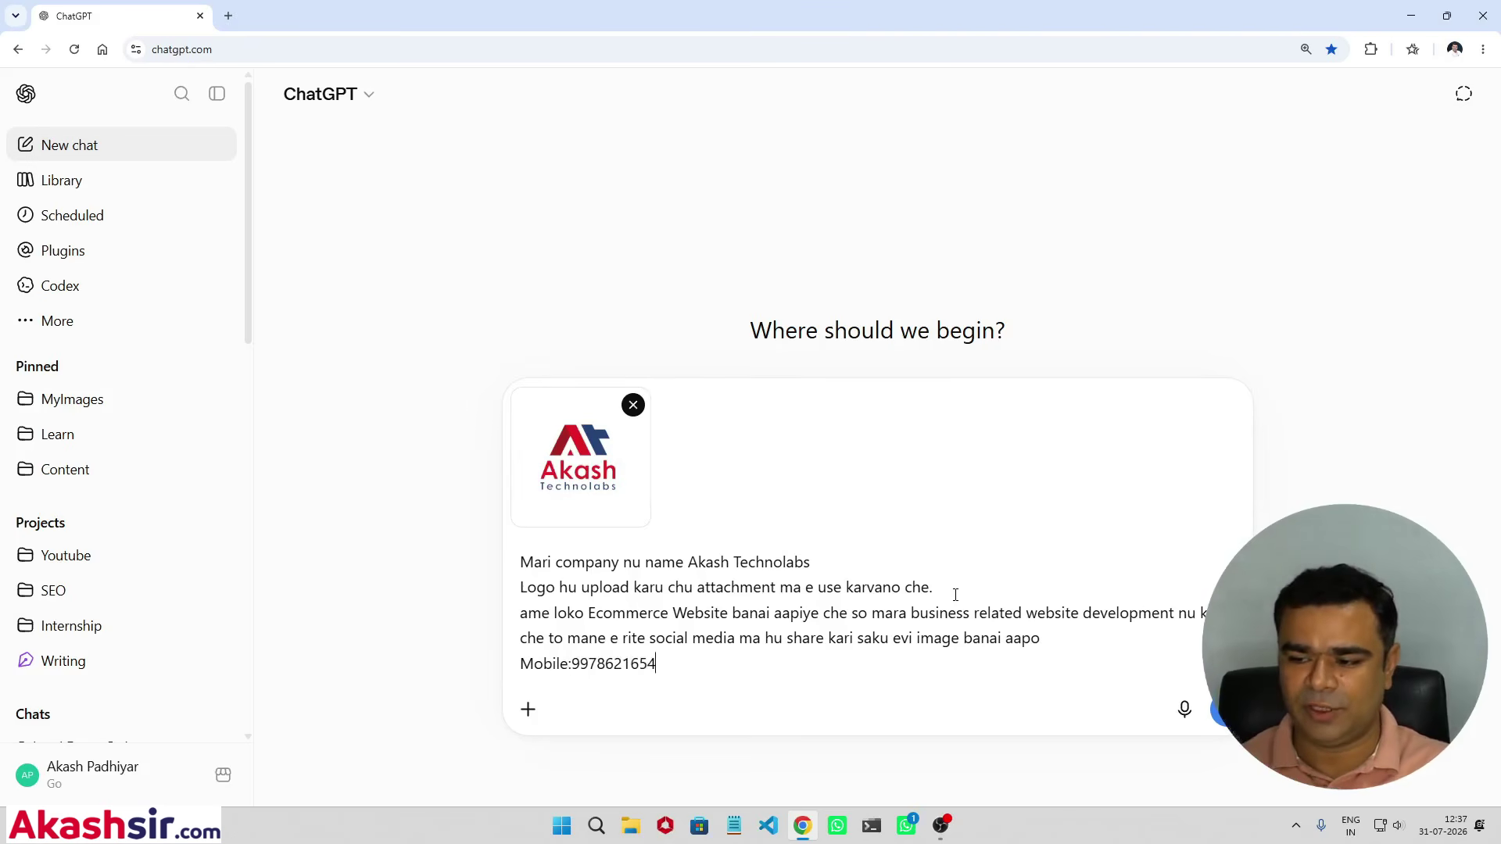
key("shift+Return")
type("www.akash")
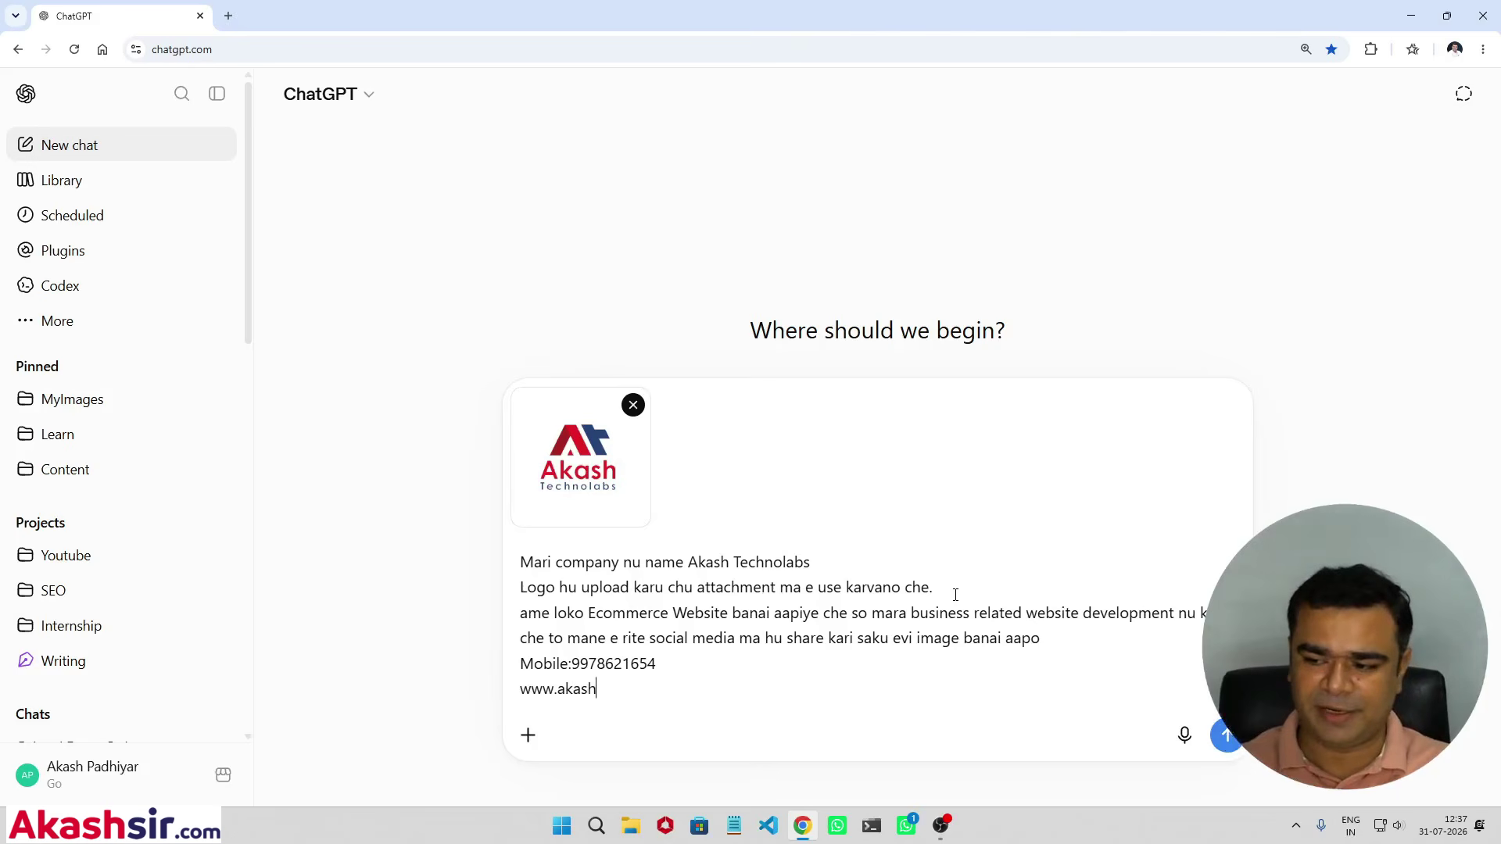
type("technolabs.com")
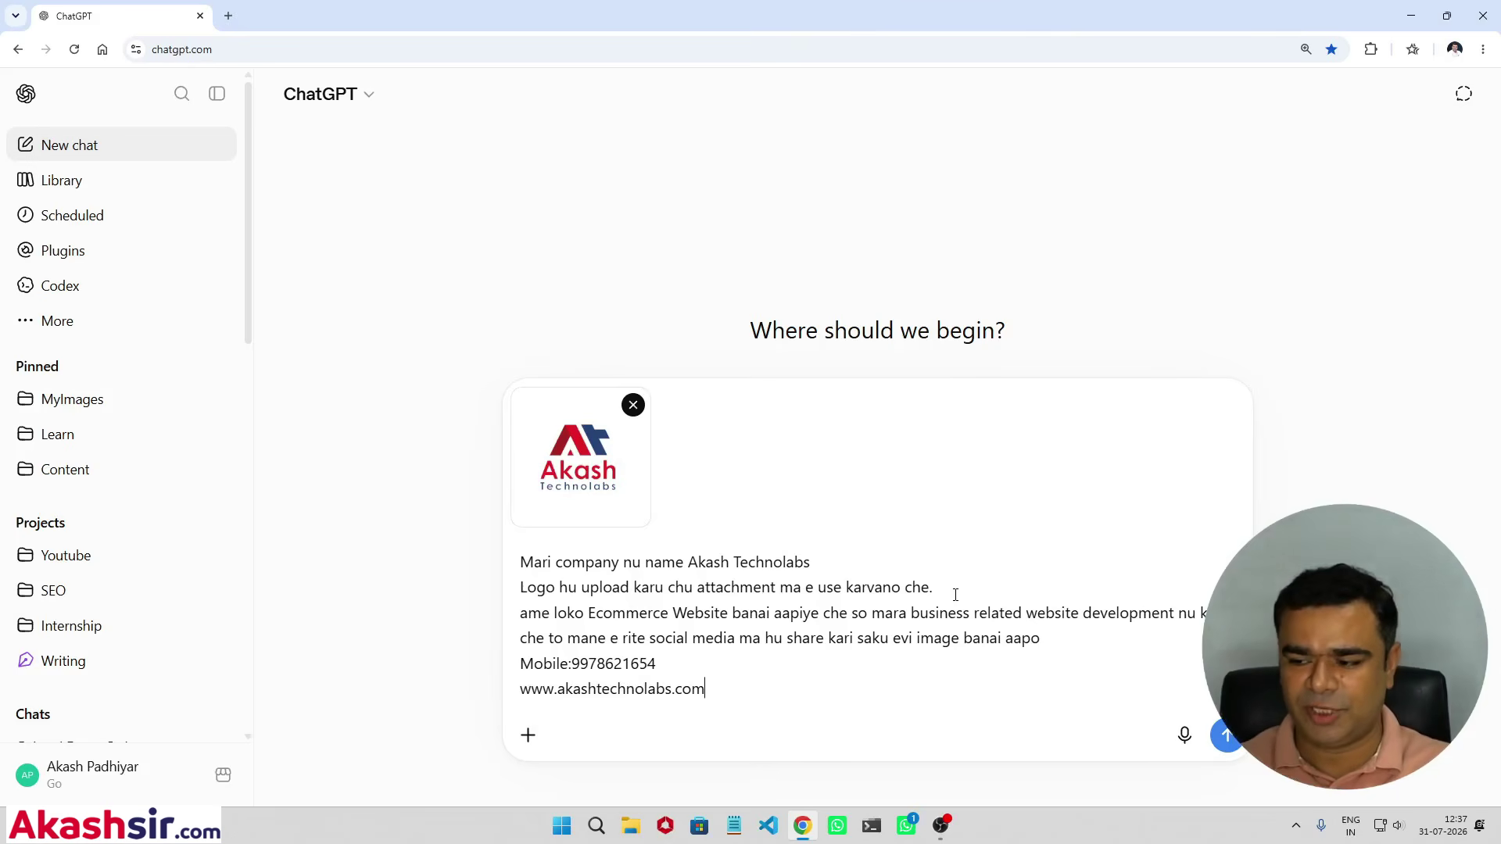
key("shift+Return")
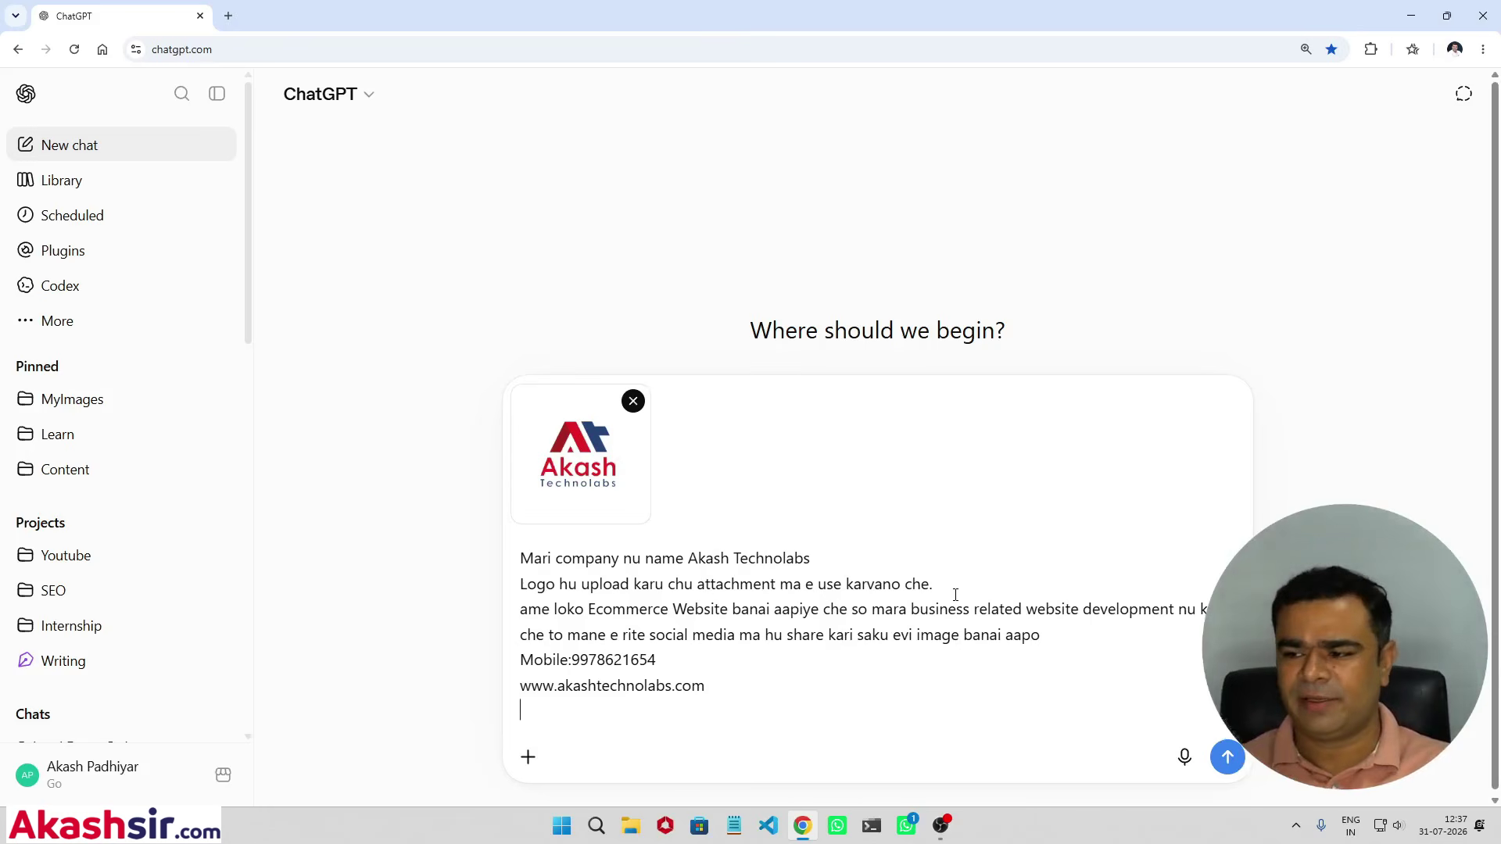
key("Return")
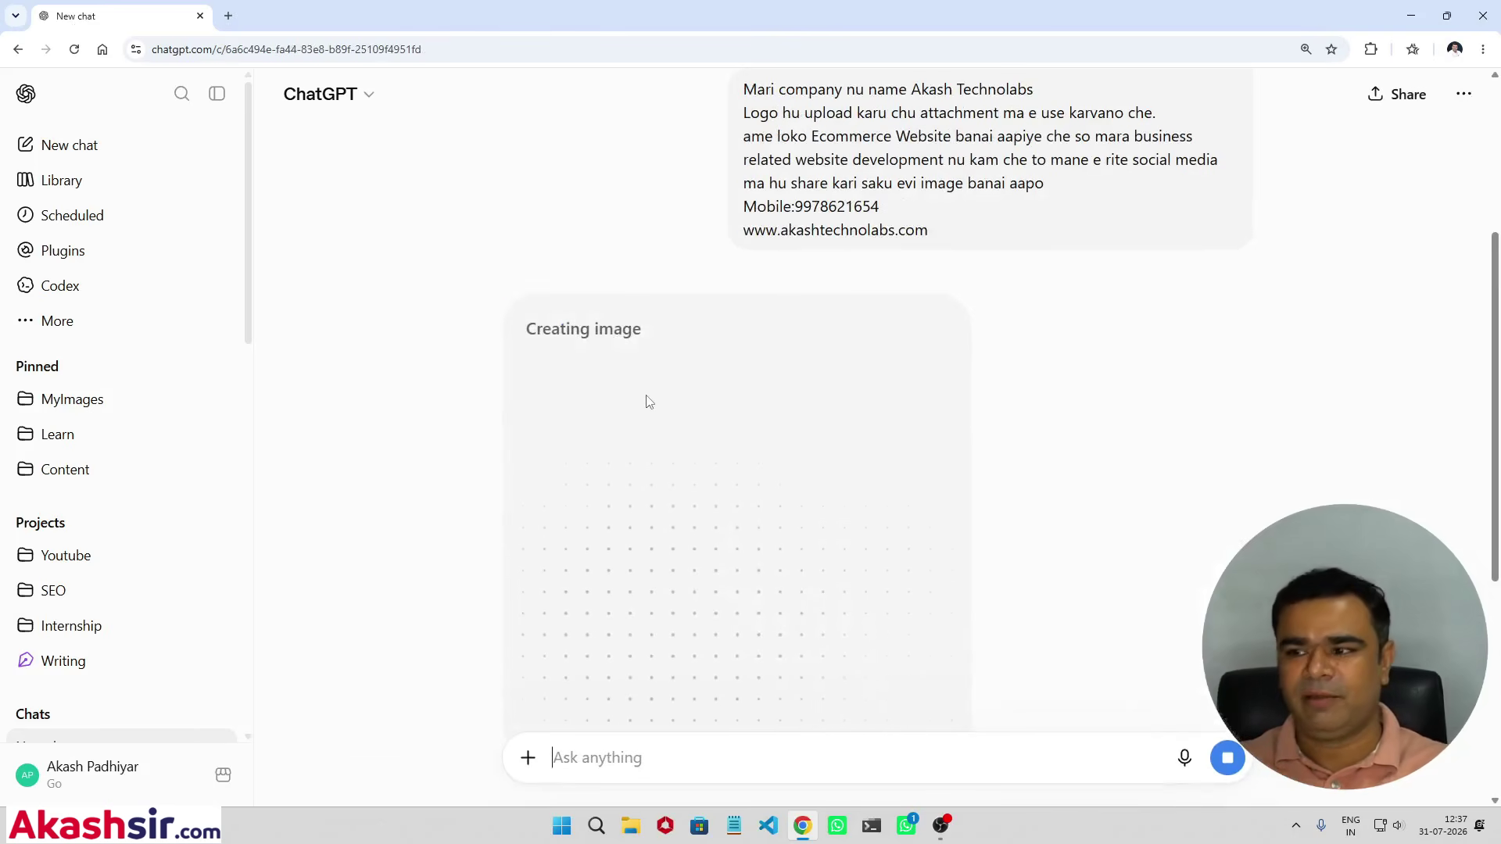
Step: Scroll to follow the banner being generated, then open a blank Notepad document
scroll(680, 385, "down", 2)
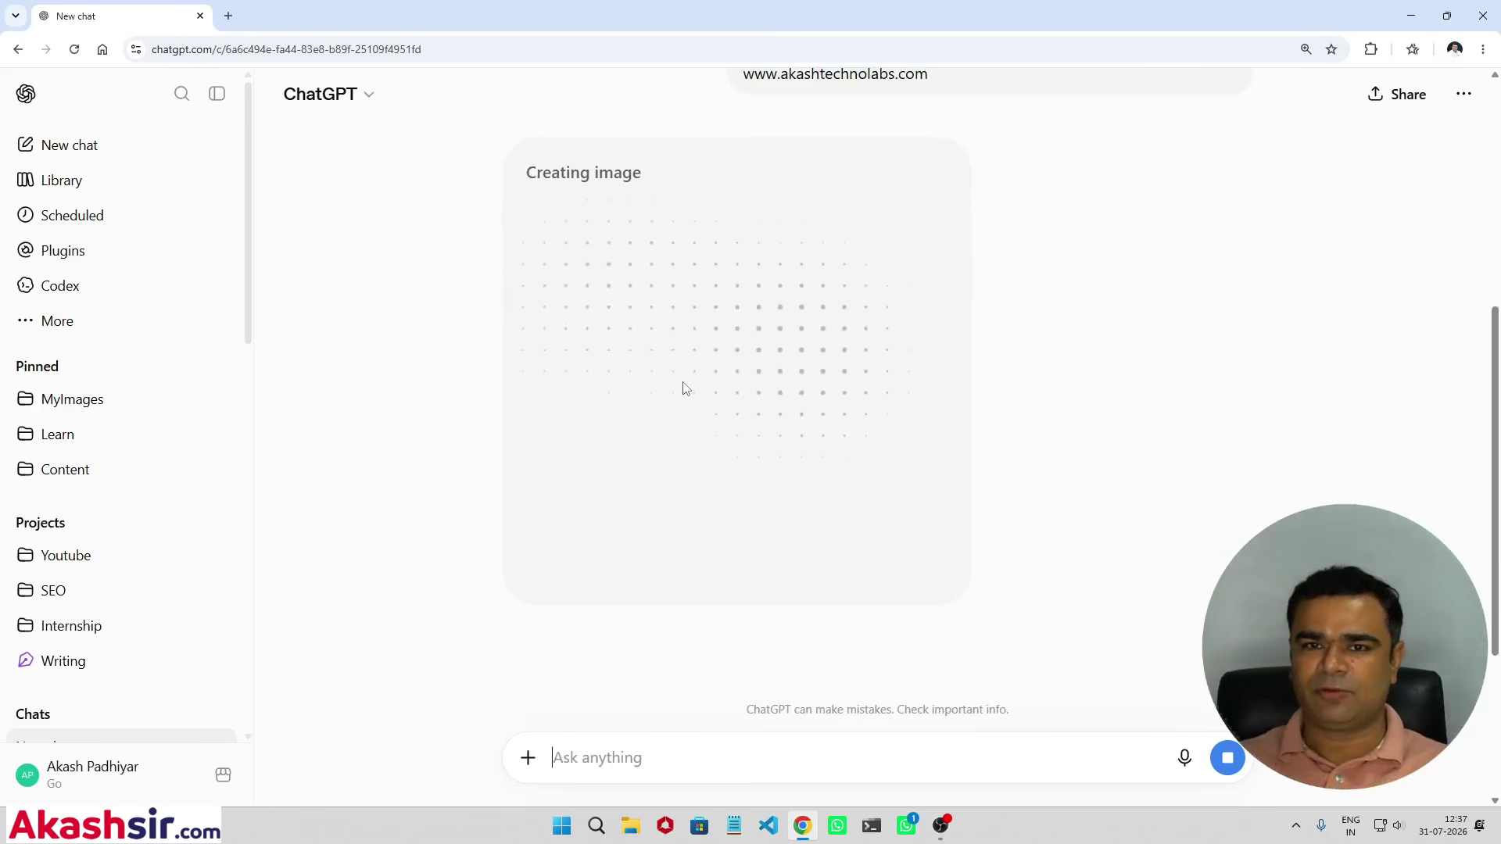
left_click(734, 825)
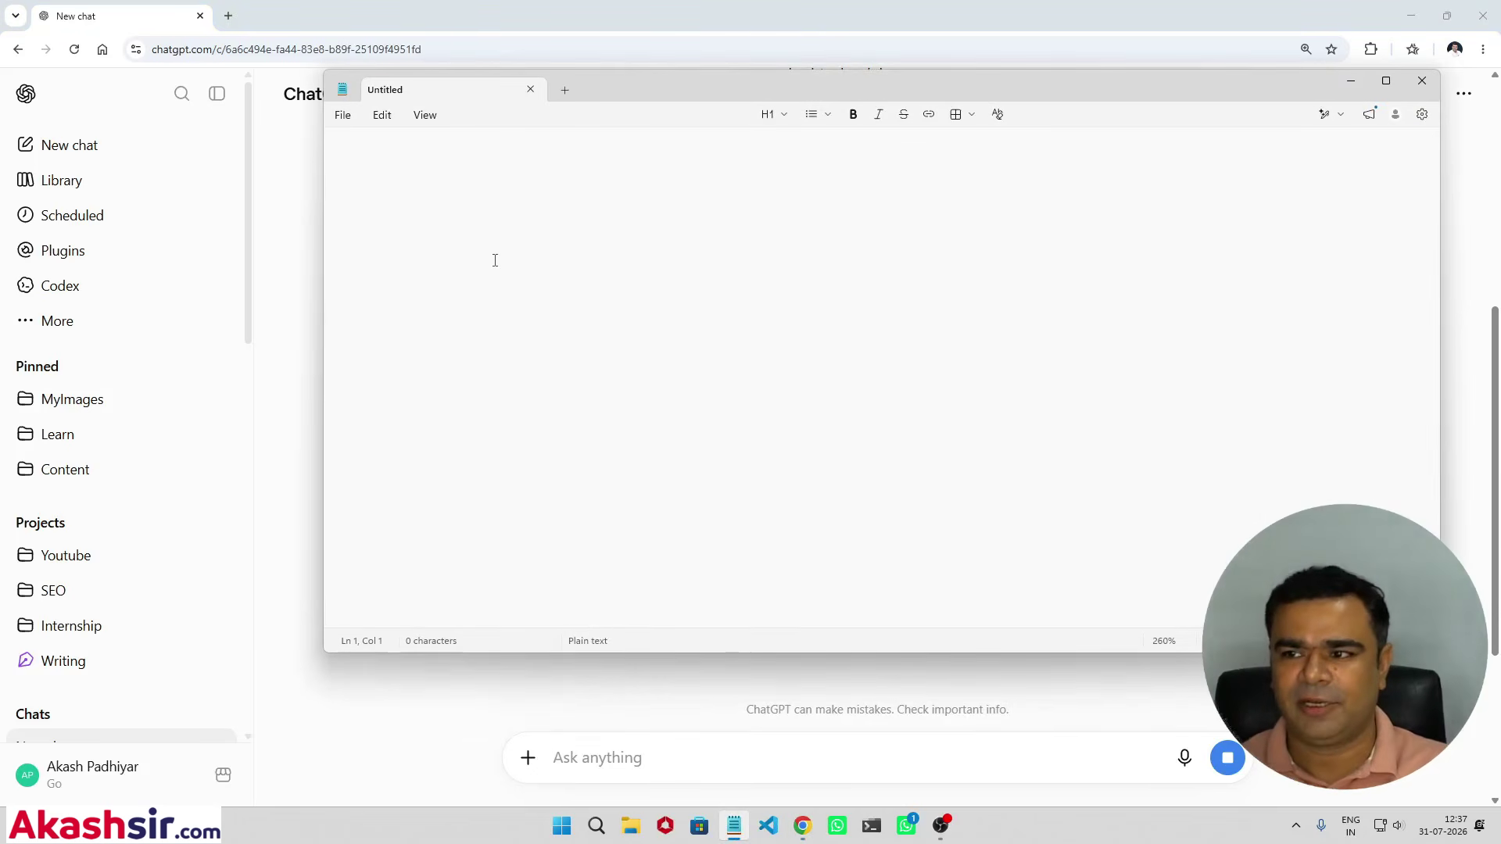
Step: In Notepad, draft lines saying you run a travel company offering USA tours and need business images
type("Hu")
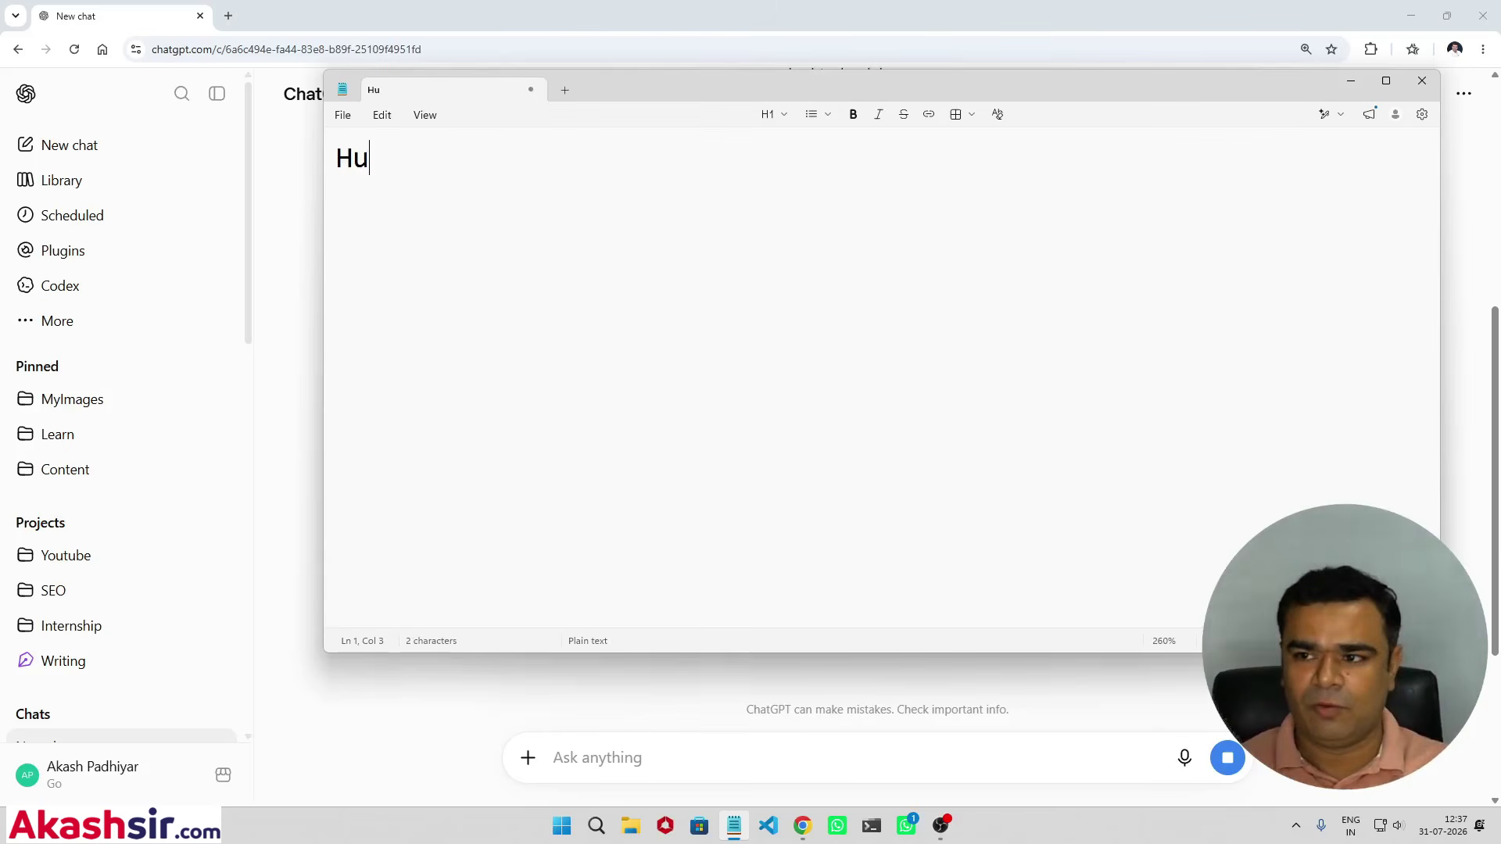
type(" ek trave")
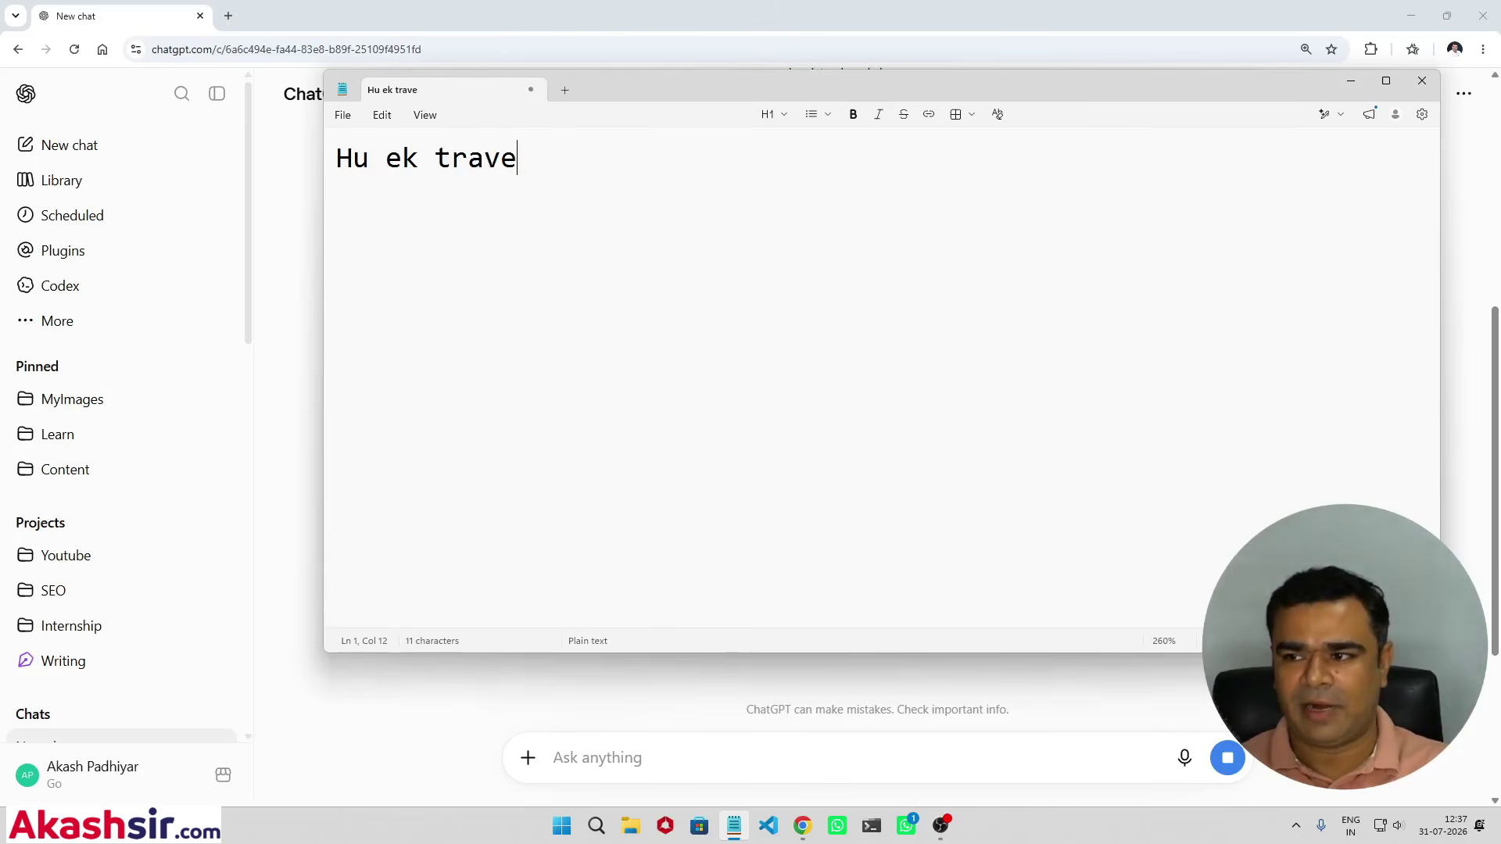
type("l company chalavu chu")
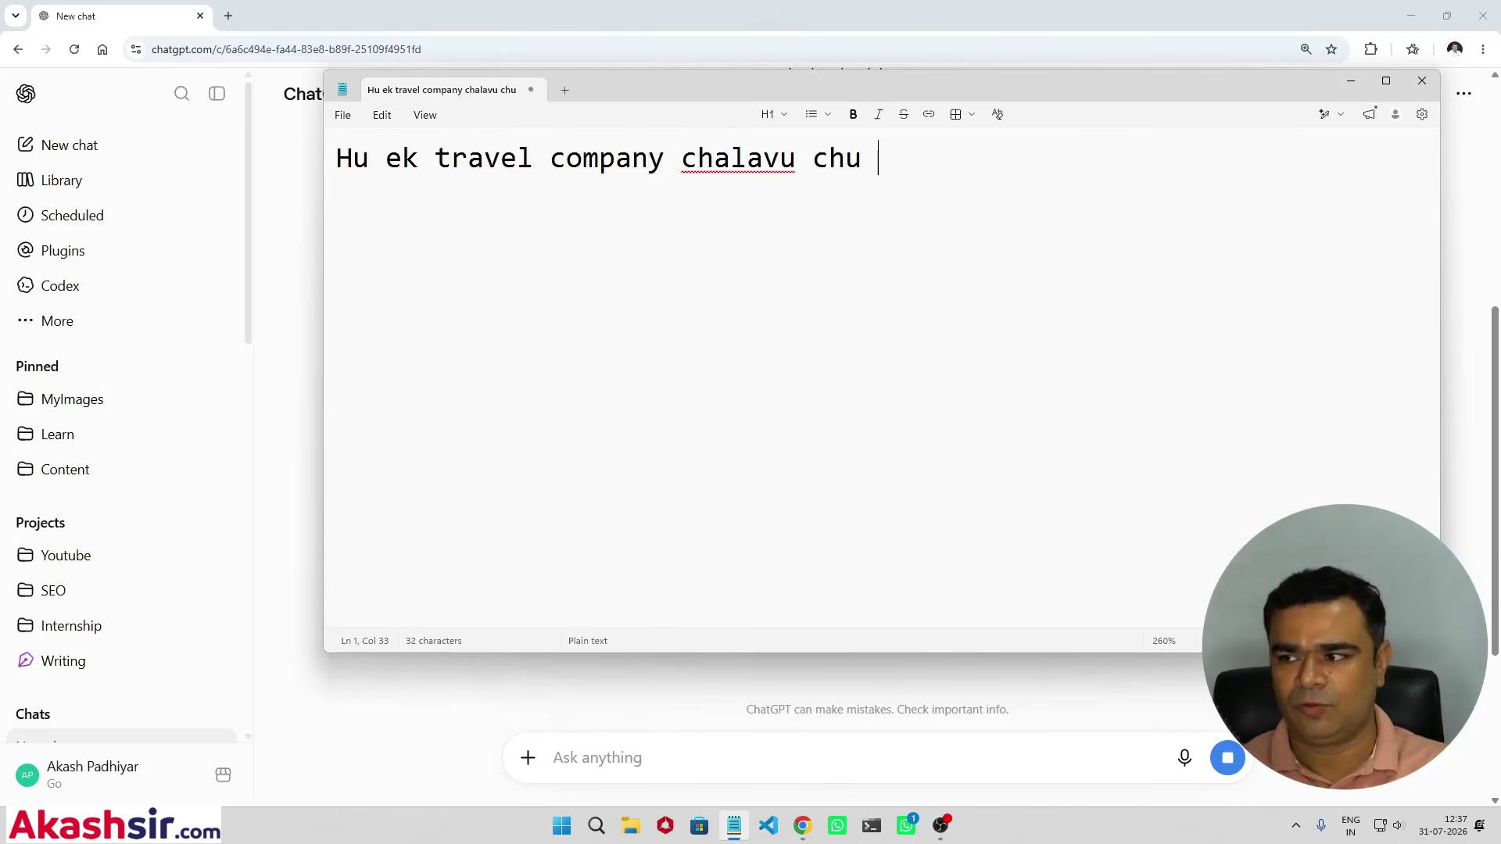
key("Return")
type("mr")
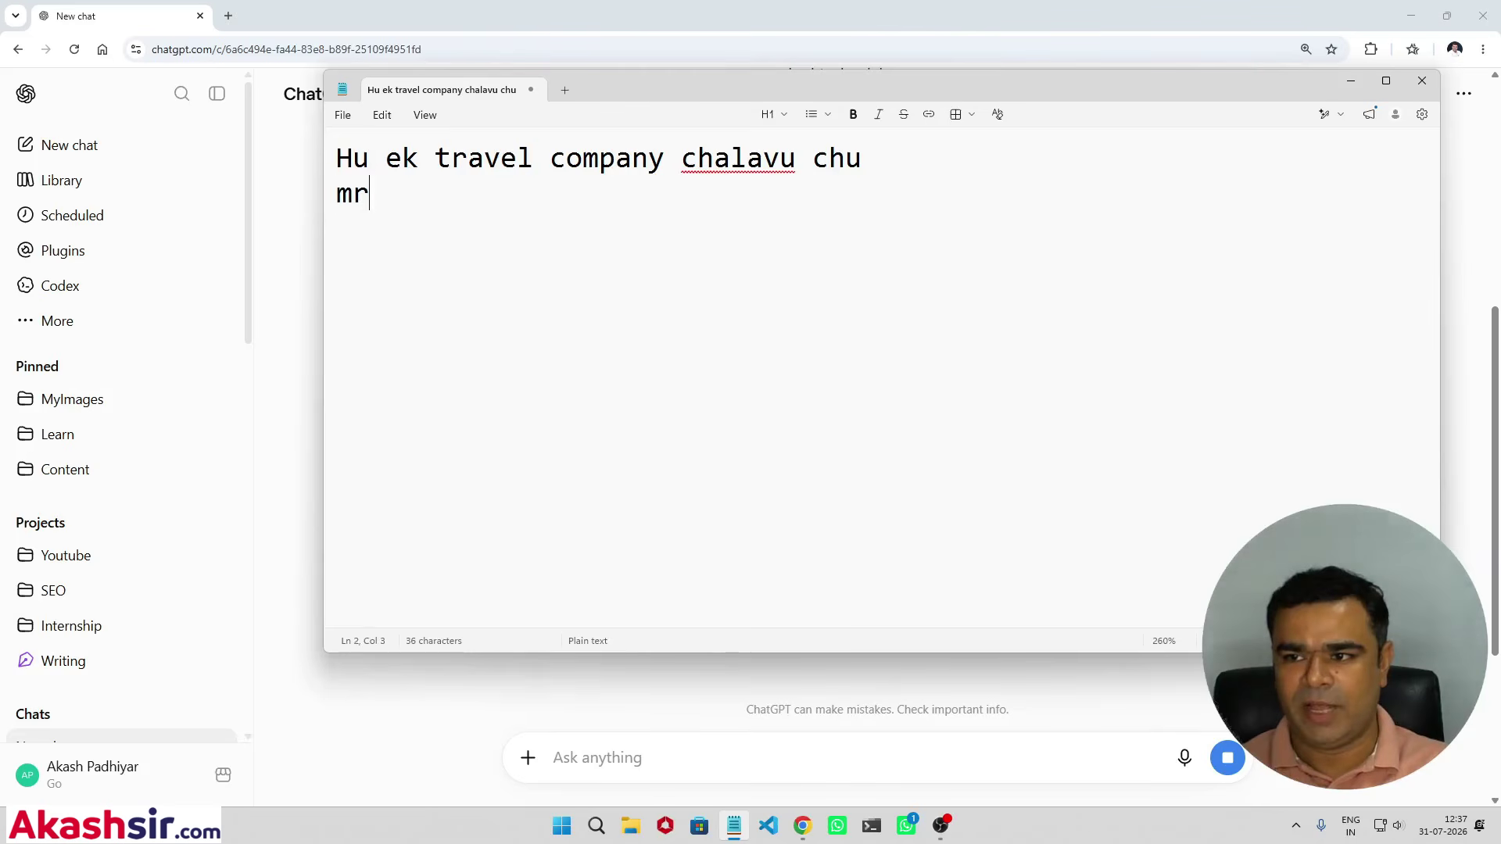
key("BackSpace")
type("ara busi")
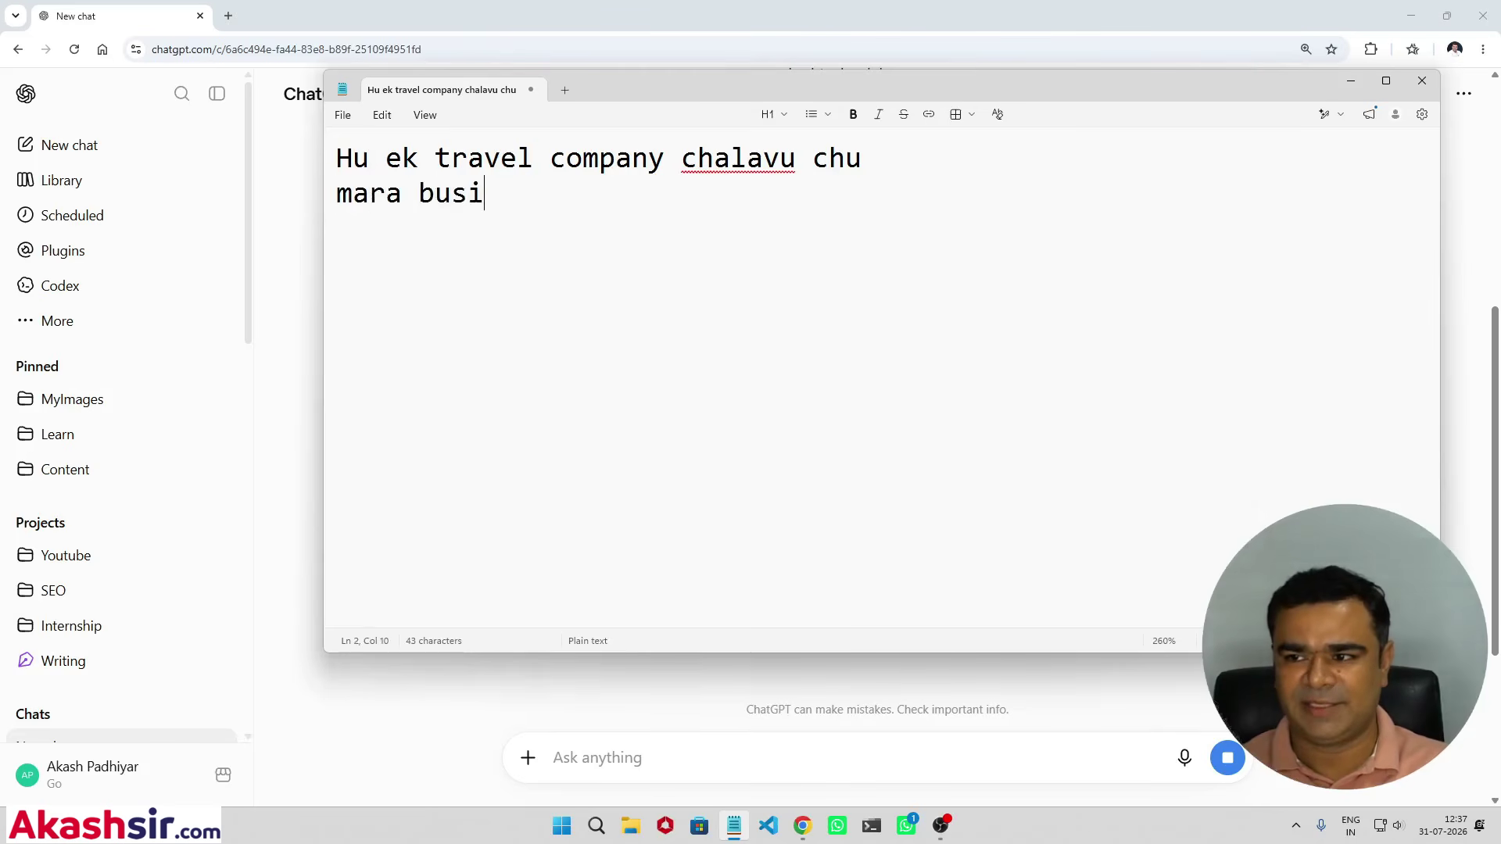
type("ness image banavi che")
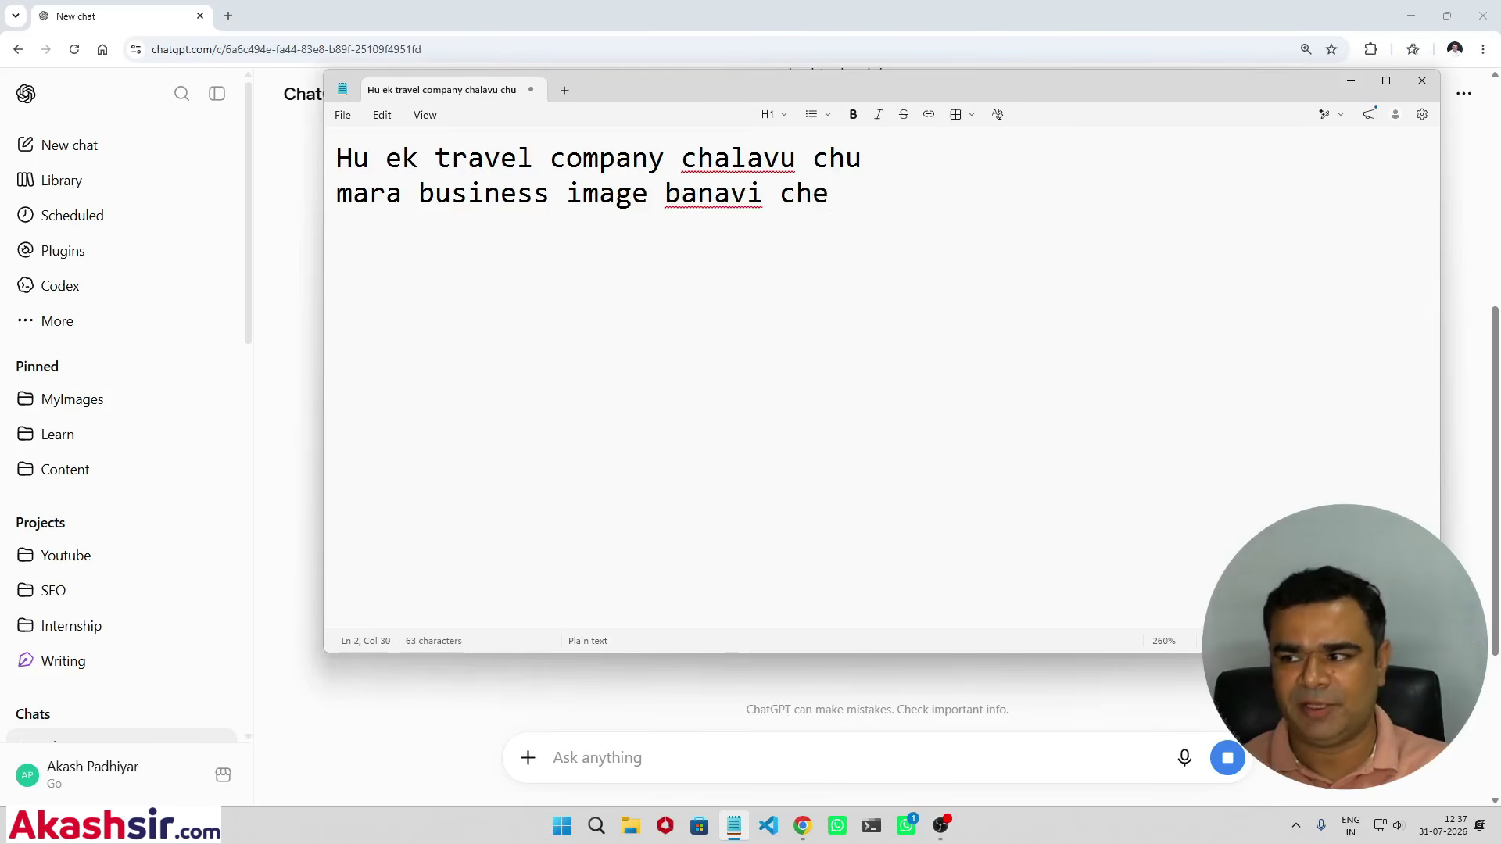
key("Return")
type("Hu")
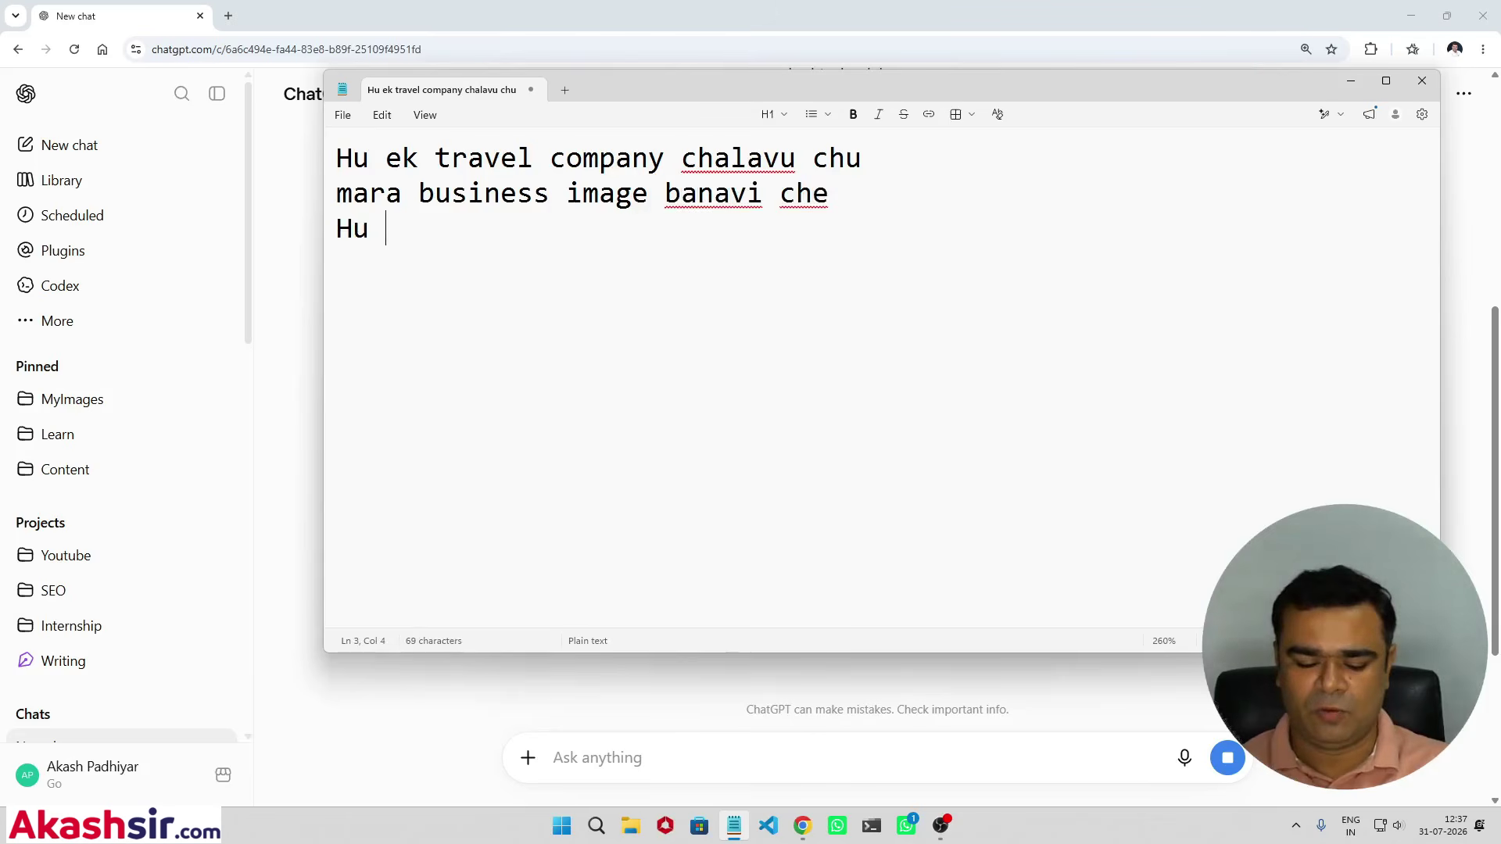
type(" USA ni tour upadu cju")
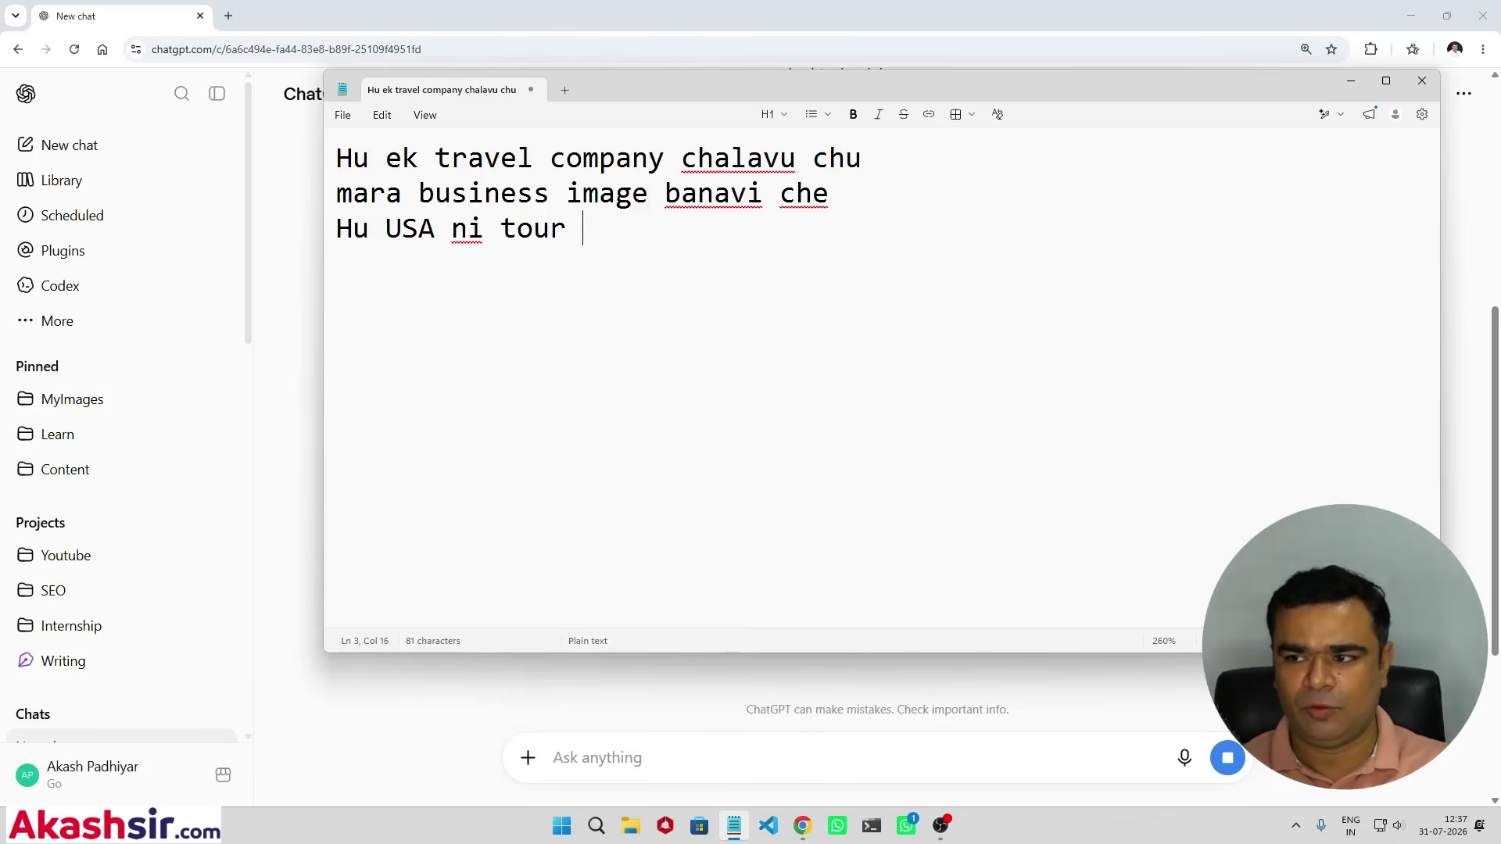
key("BackSpace")
key("BackSpace")
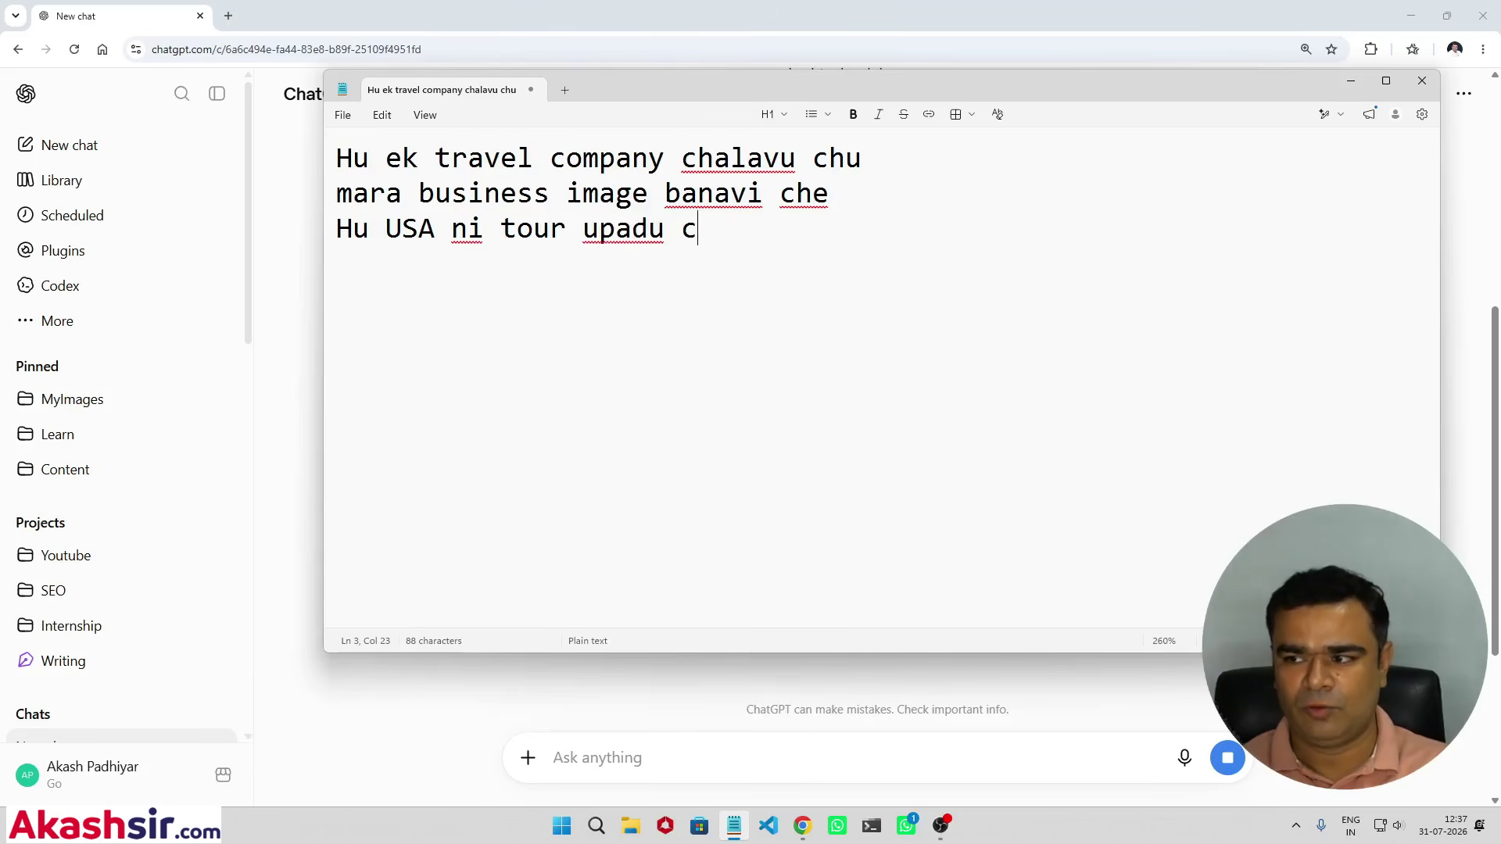
type("hu ena te")
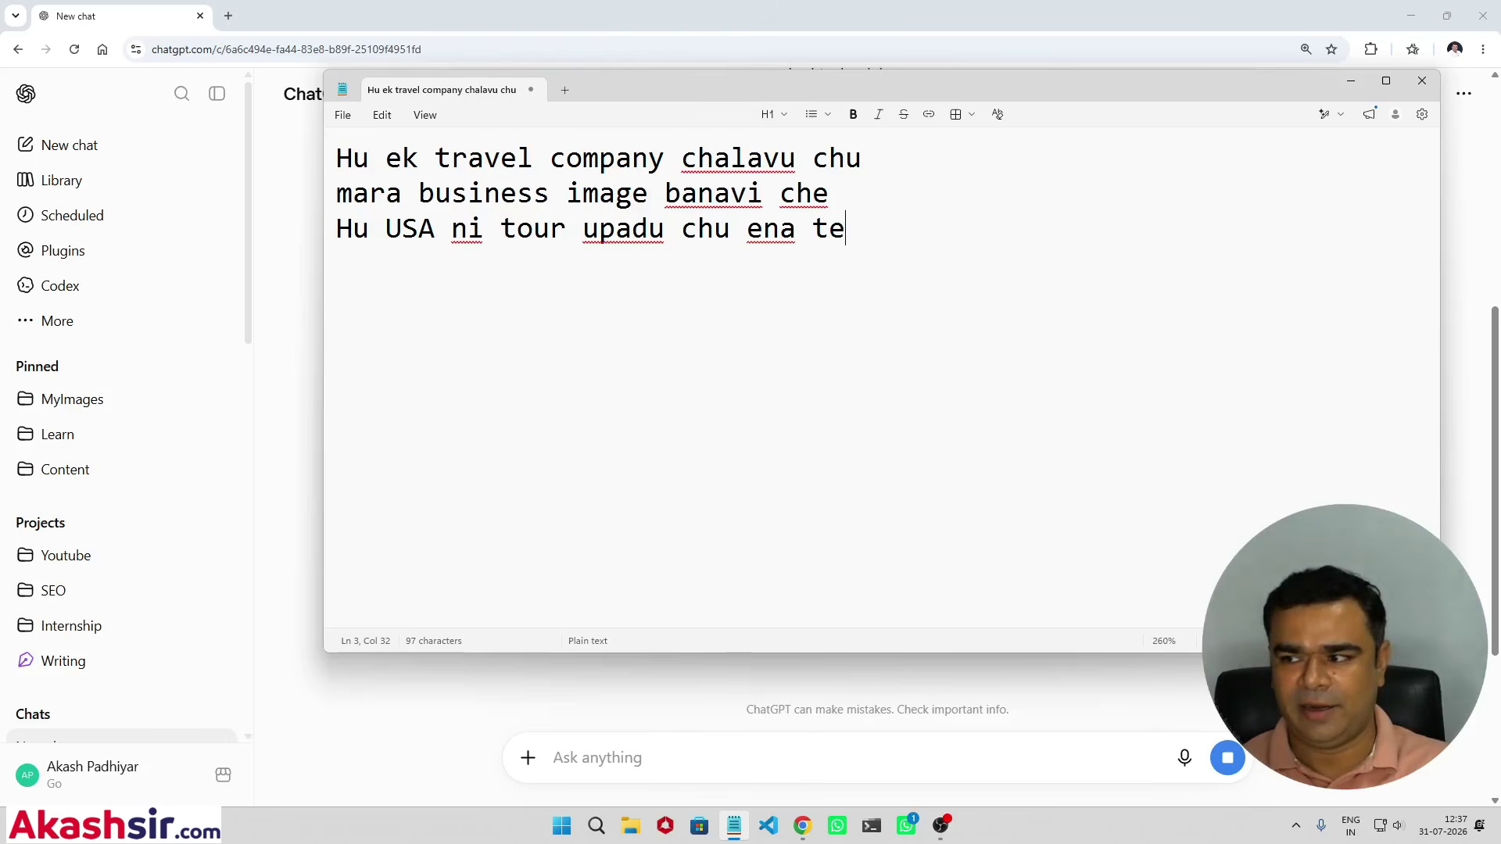
key("BackSpace")
key("BackSpace")
type("rekate")
key("BackSpace")
key("BackSpace")
key("BackSpace")
key("BackSpace")
type("lated")
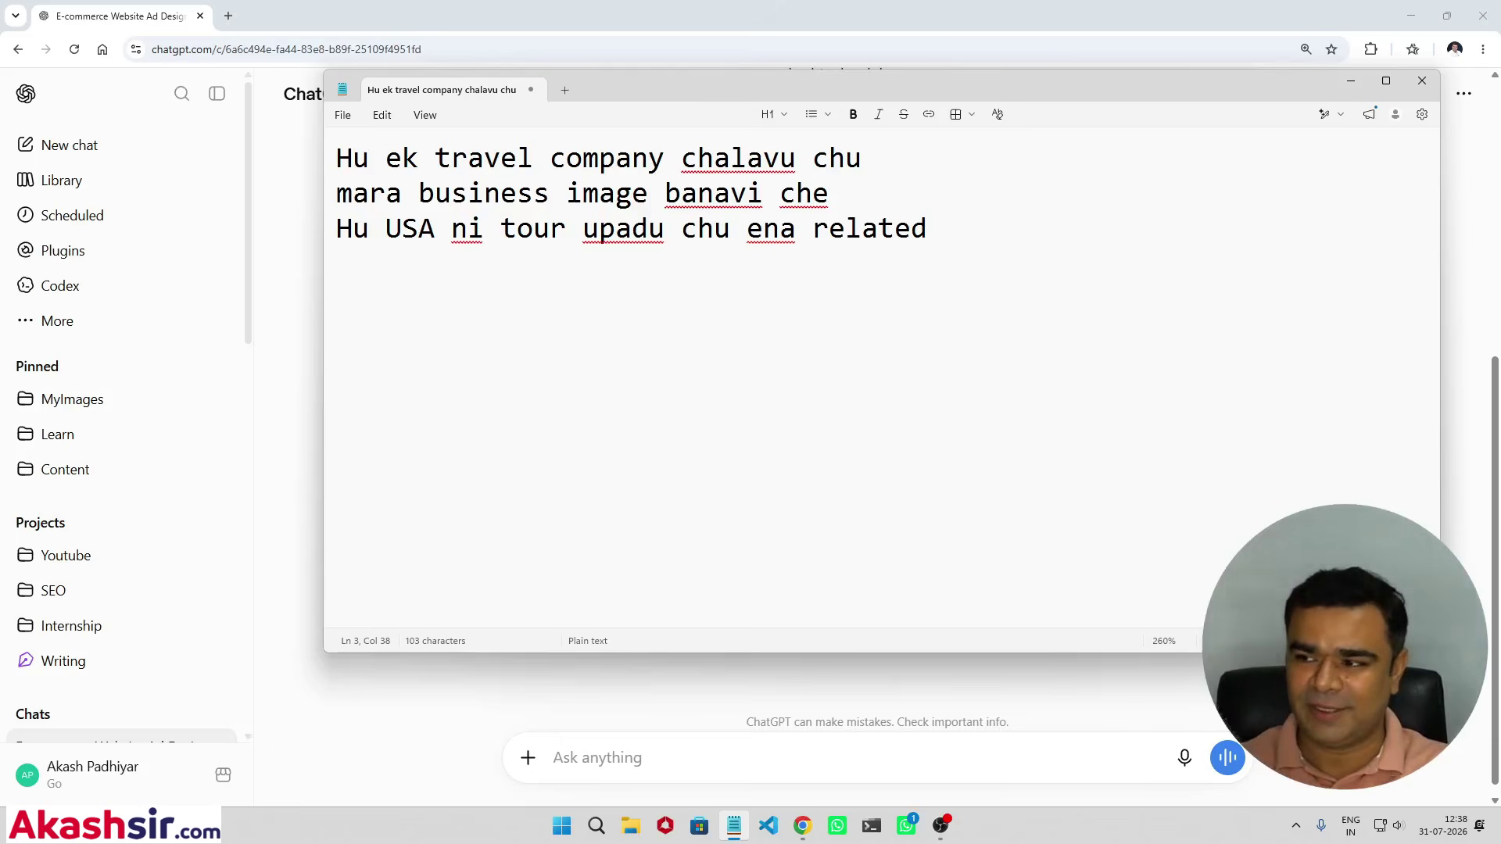
Step: Finish the draft asking for a good image to post on social media, then return to Chrome
type("mane")
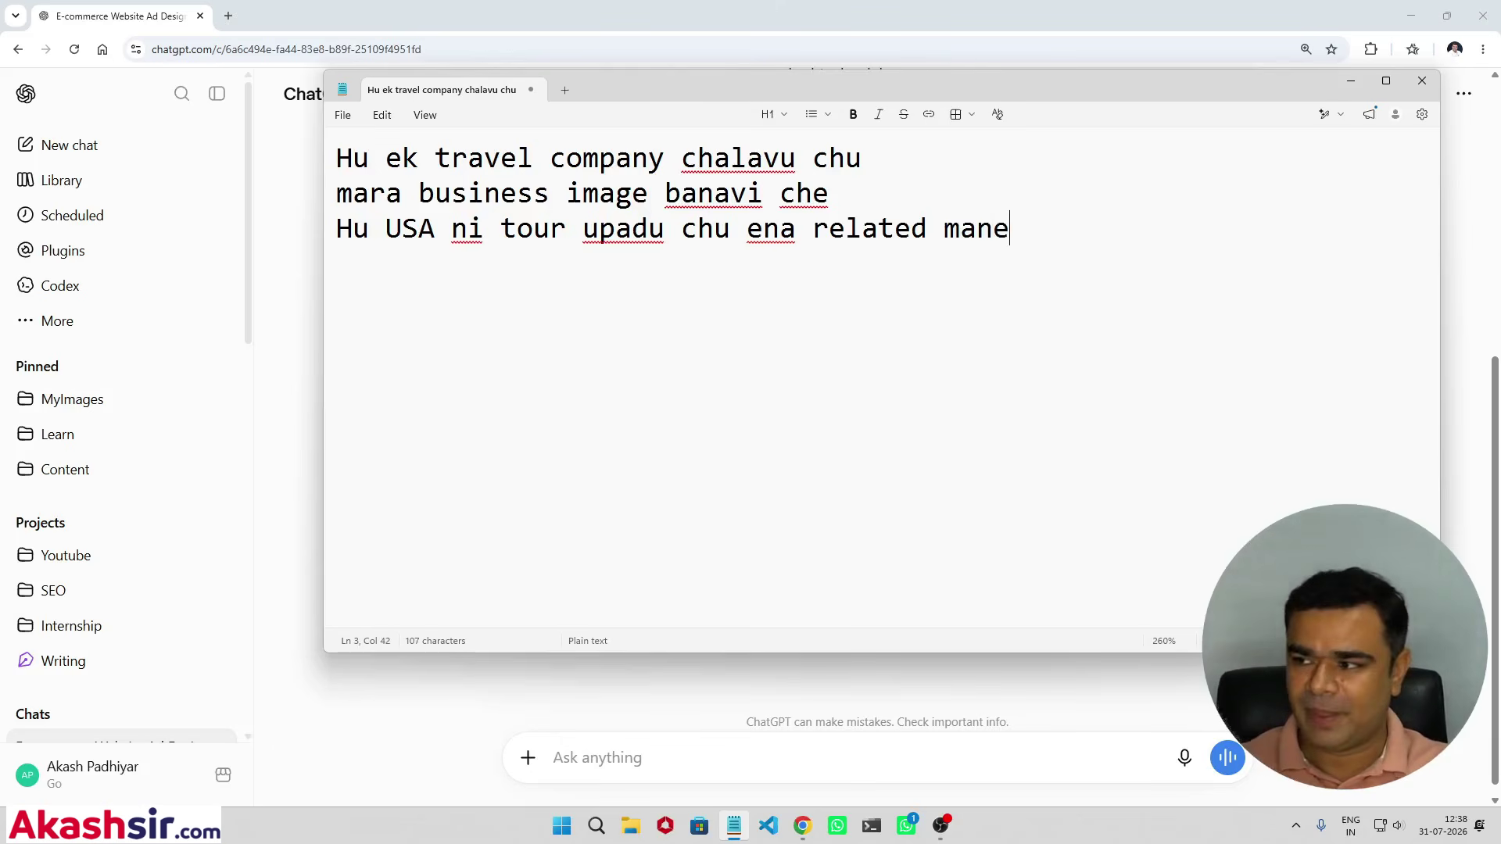
type(" sari image soci")
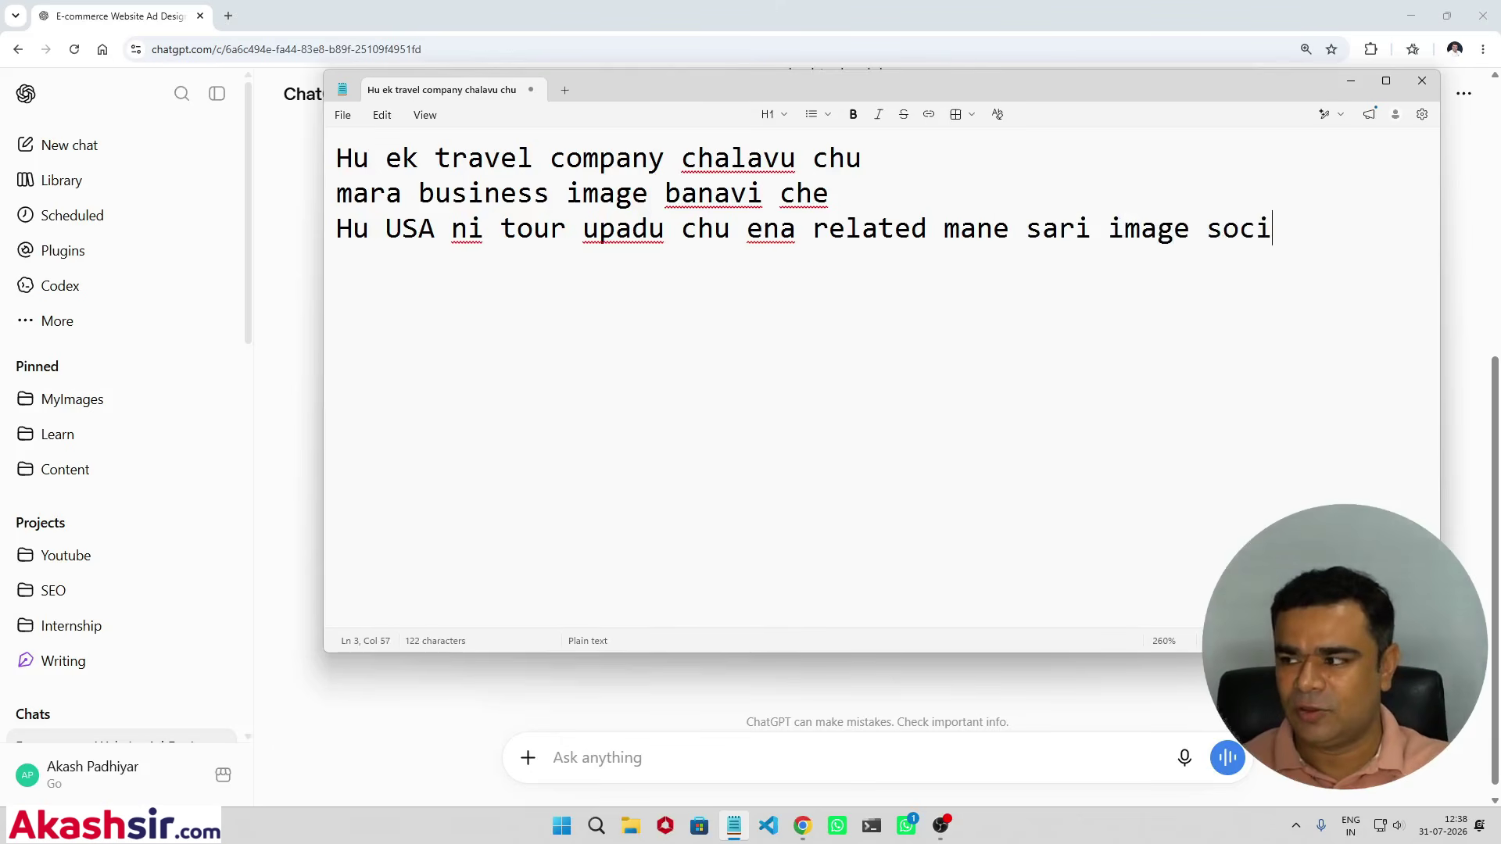
type("al media ma muki d")
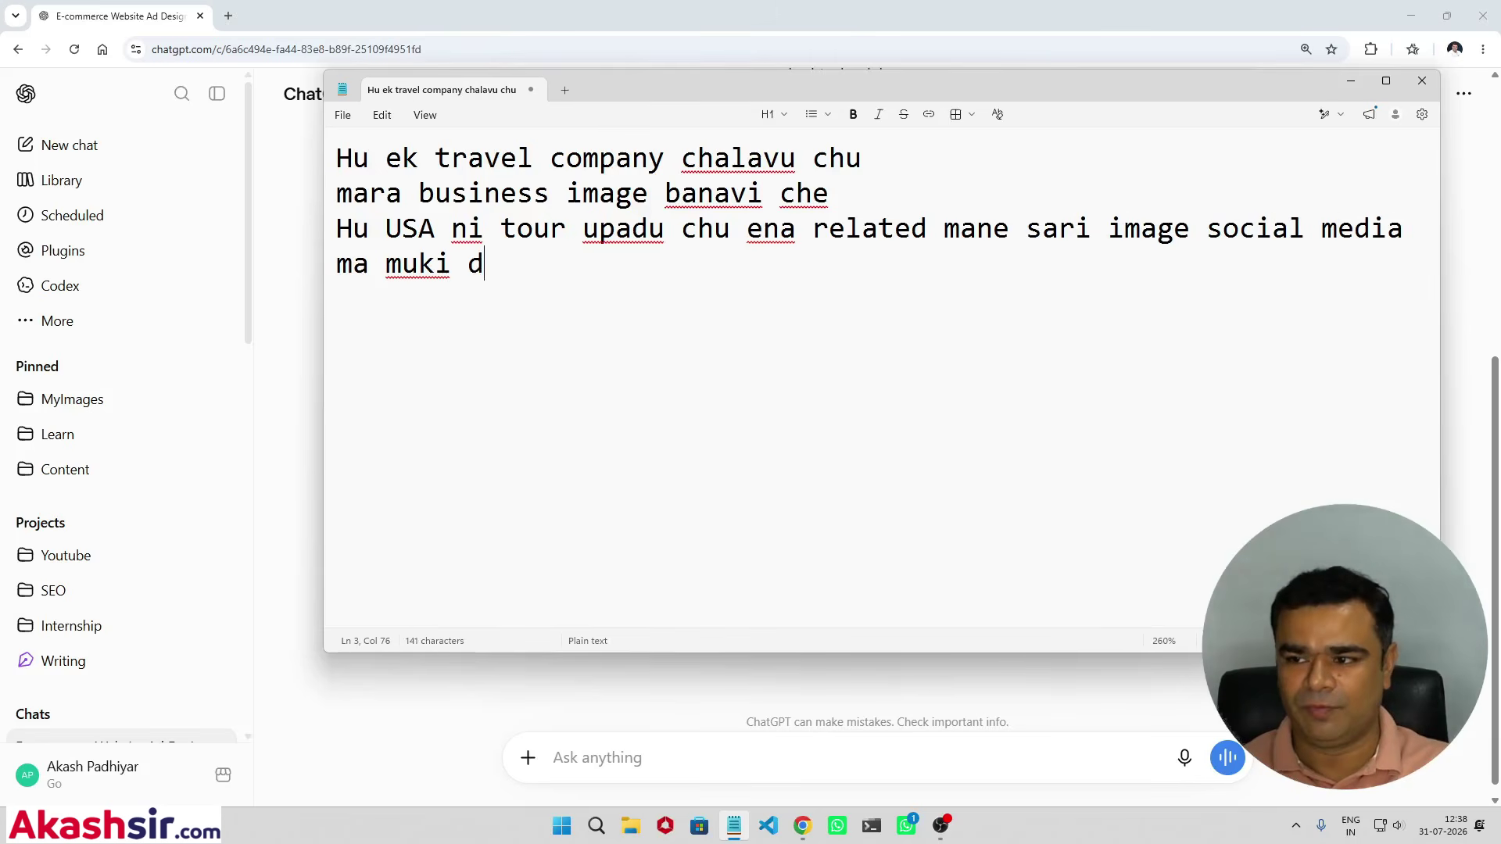
key("BackSpace")
type("saku ve")
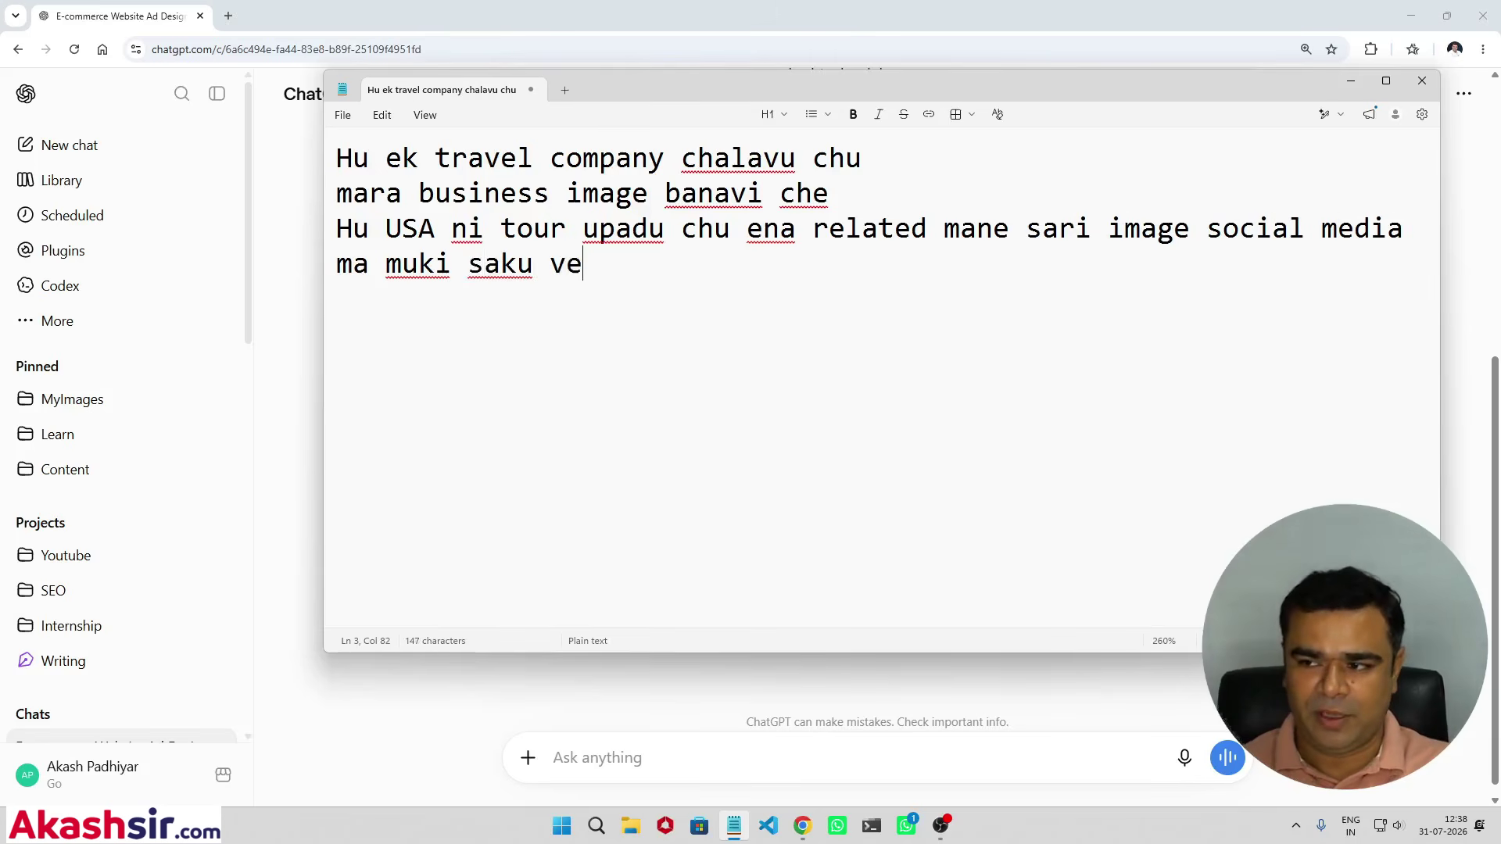
key("BackSpace")
key("BackSpace")
type("evu banai aapo")
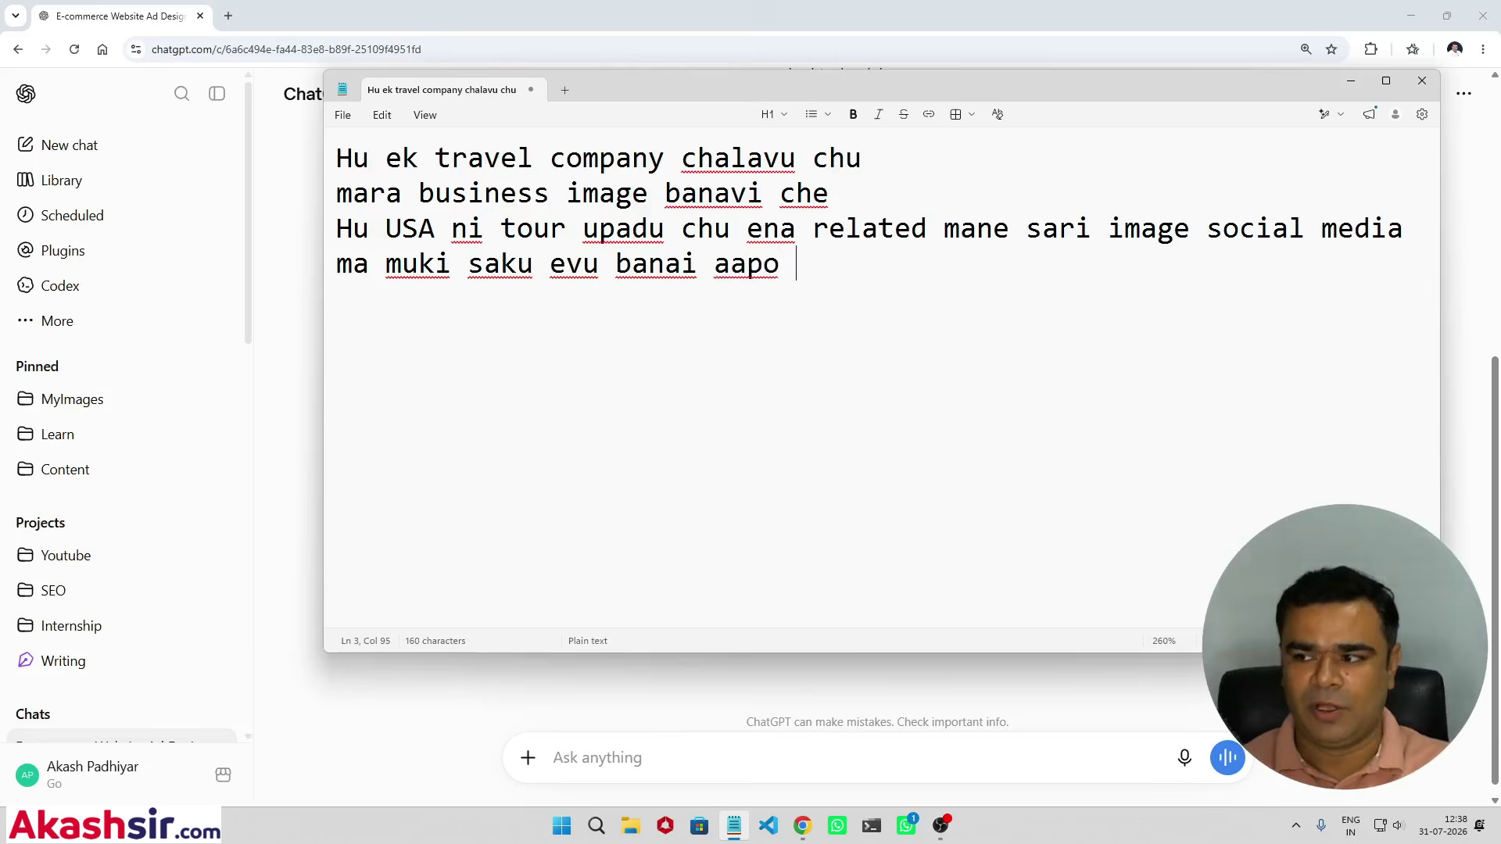
key("Return")
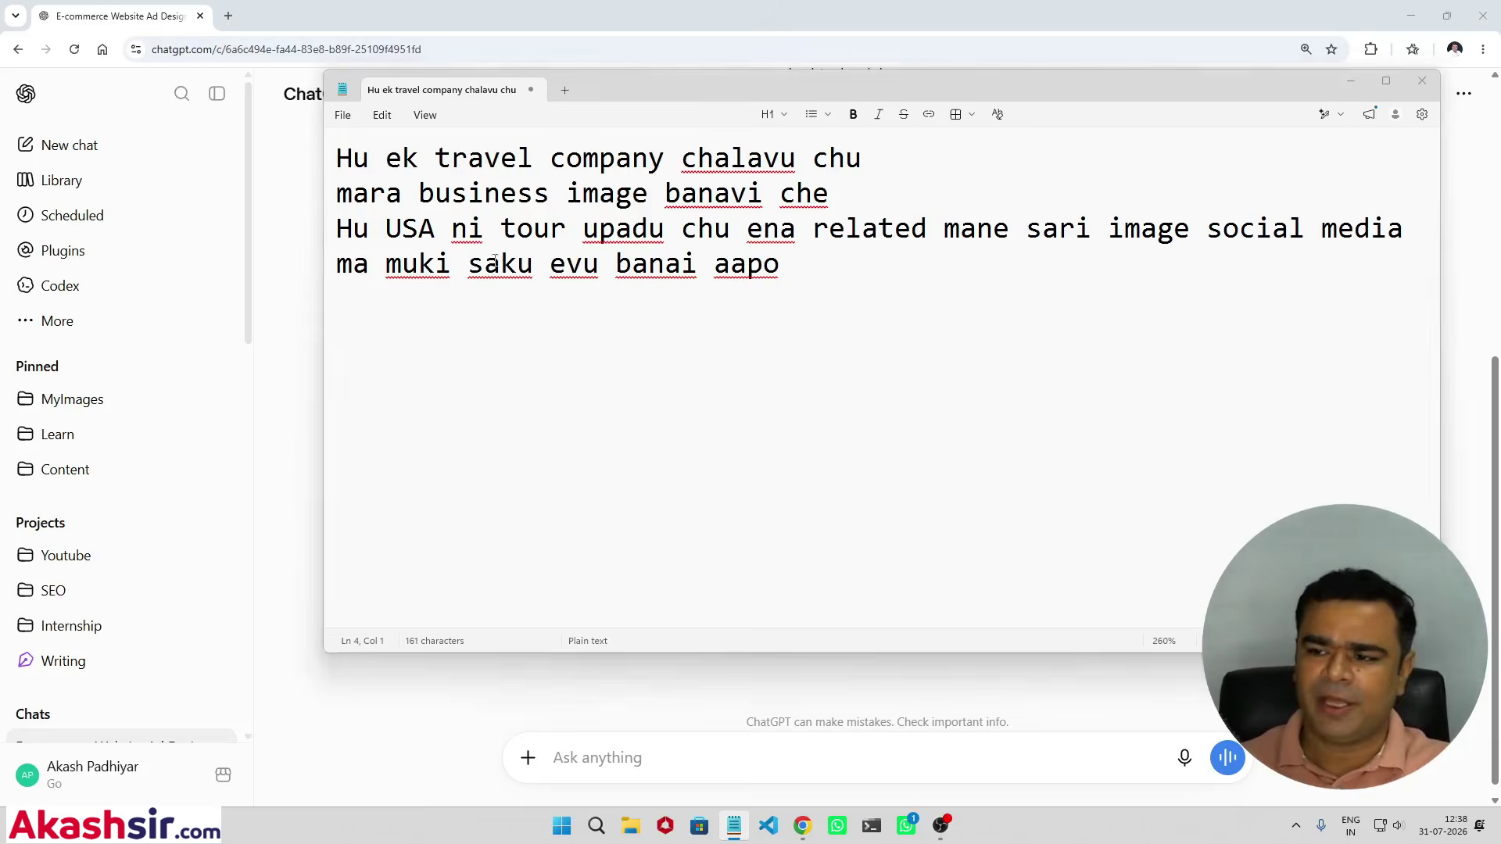
key("alt+Tab")
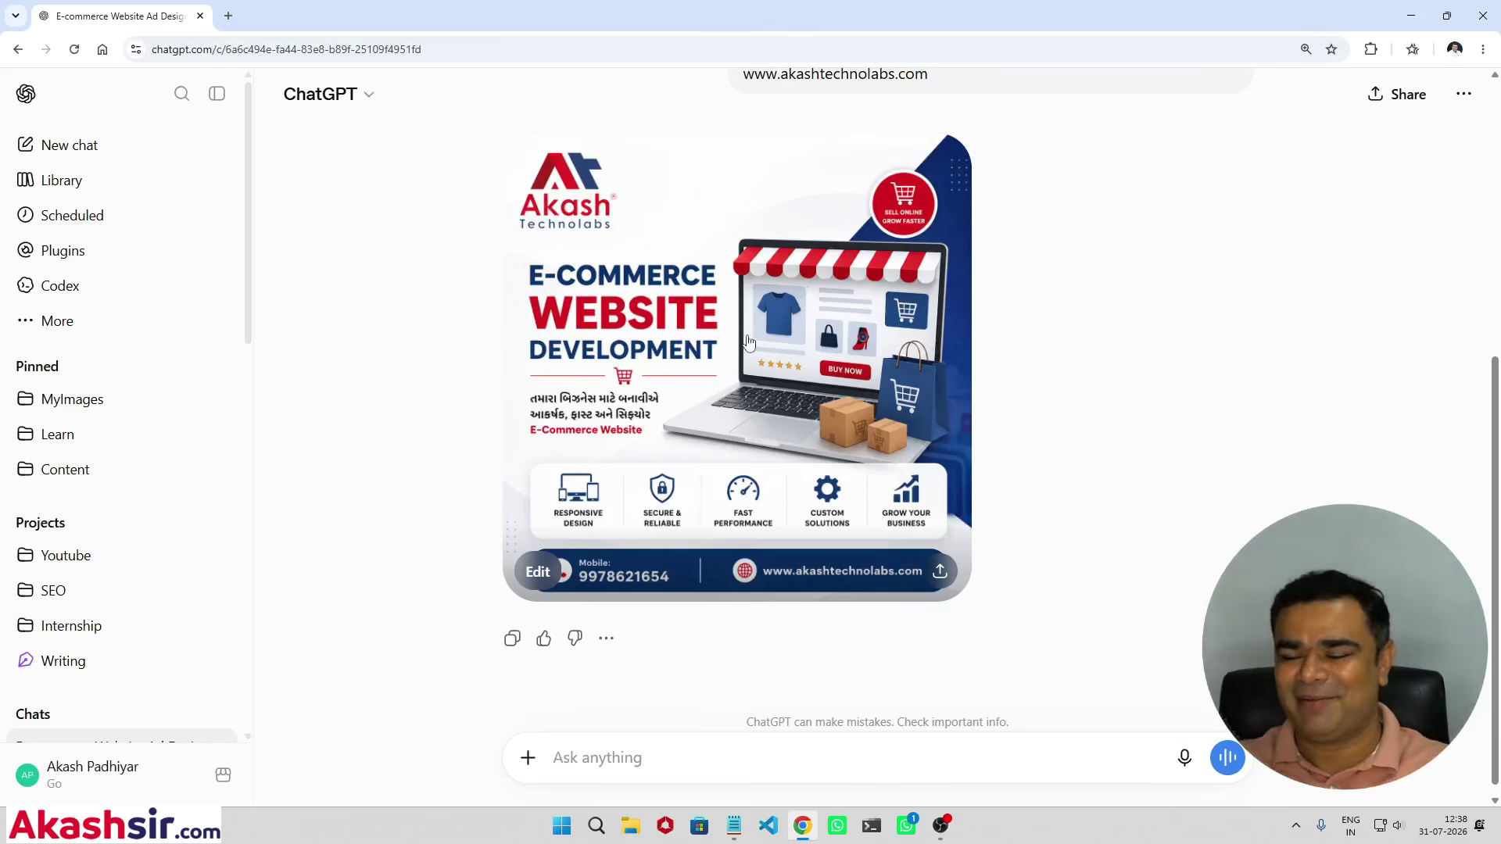
Step: View the finished e-commerce banner at full size, close it, and bring the Notepad draft forward
left_click(609, 288)
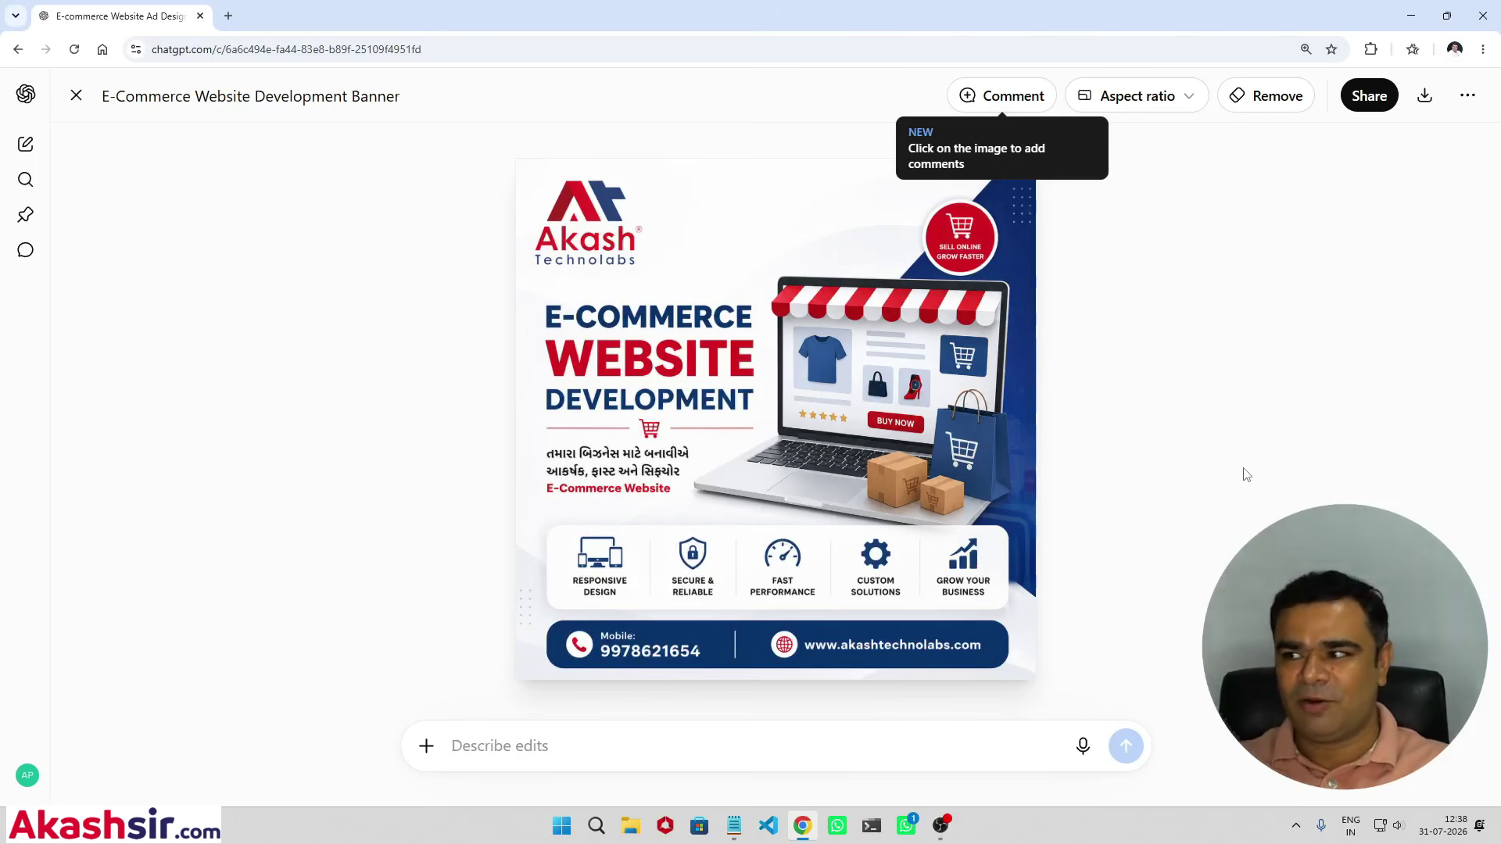
left_click(76, 95)
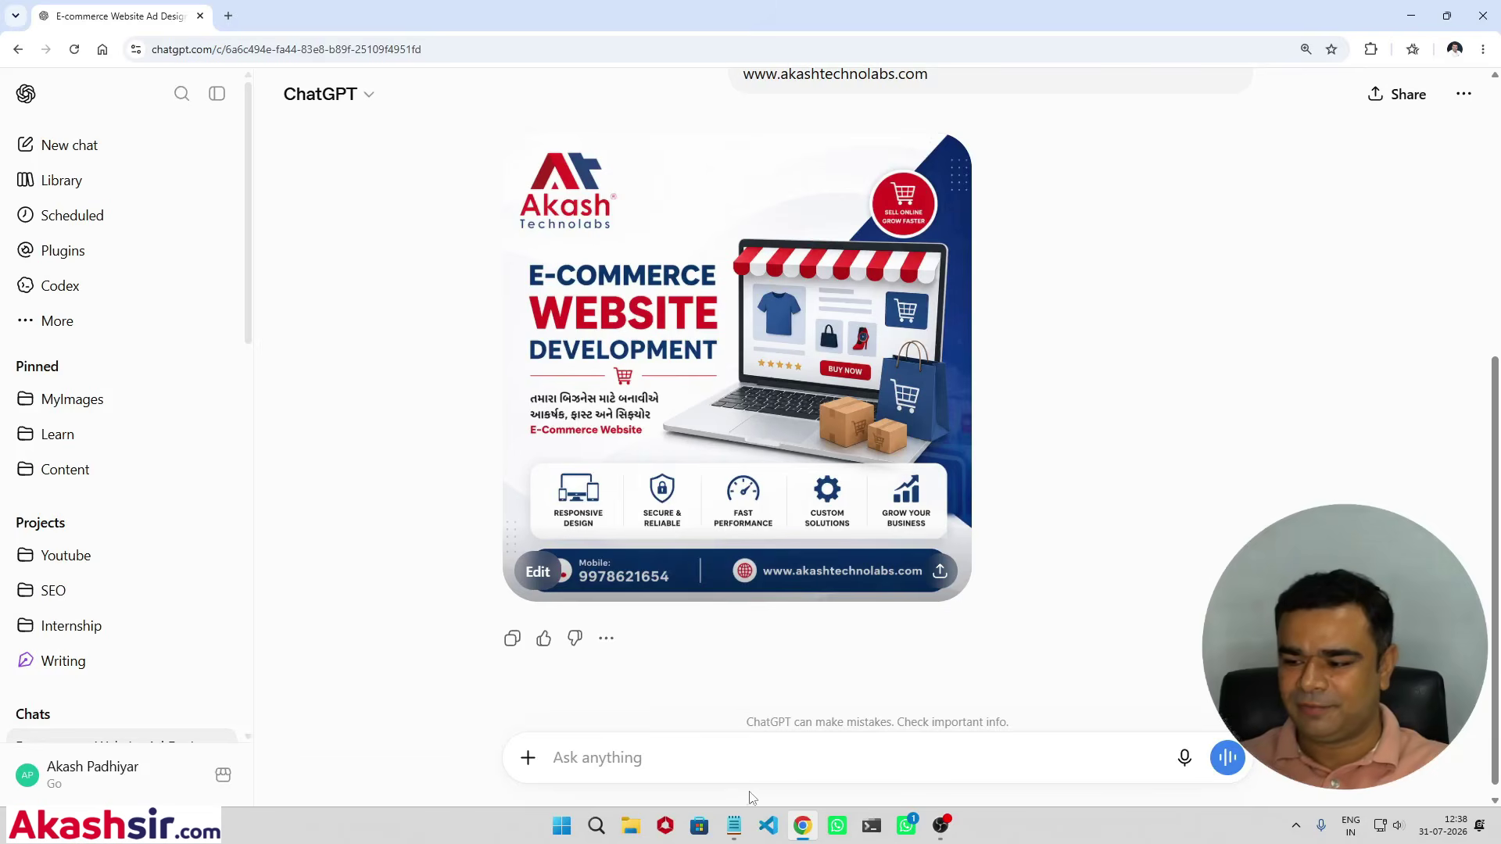
left_click(733, 826)
Step: Copy the whole travel draft into a new ChatGPT message and send the USA tour image request
key("ctrl+a")
key("ctrl+c")
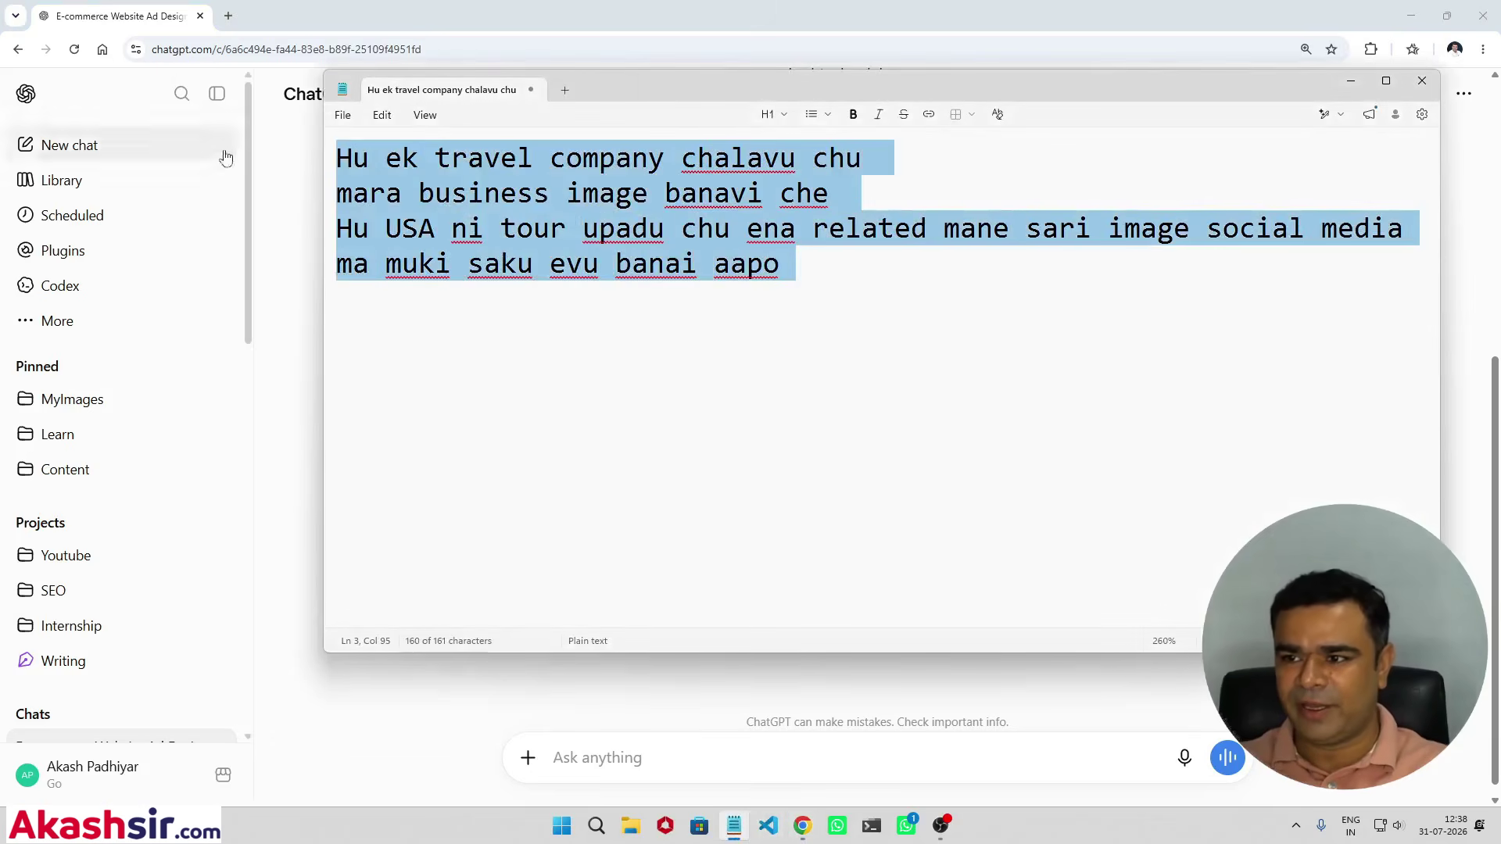
left_click(270, 215)
key("ctrl+v")
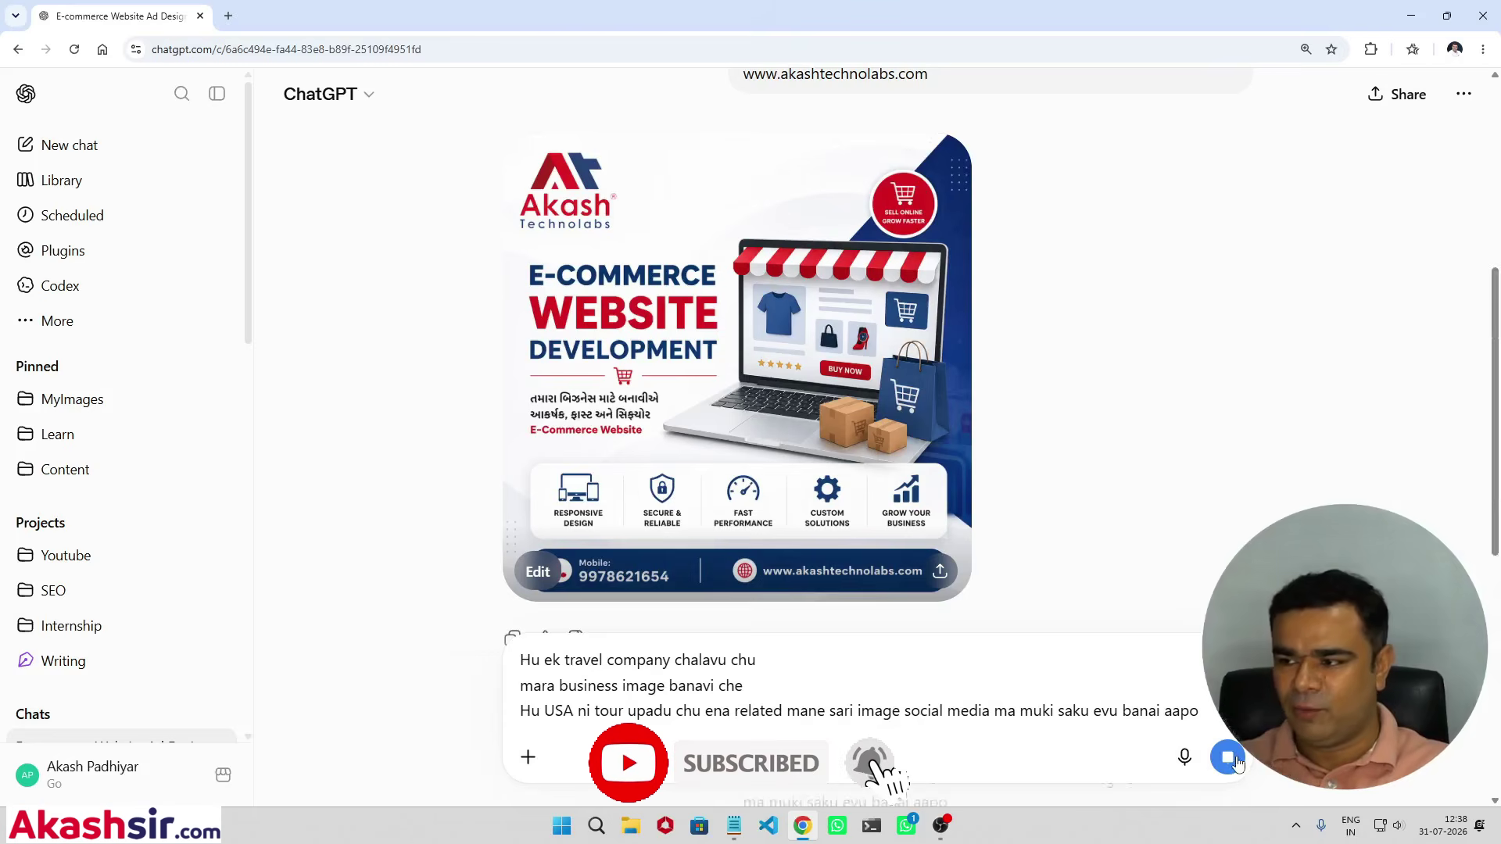
left_click(1233, 760)
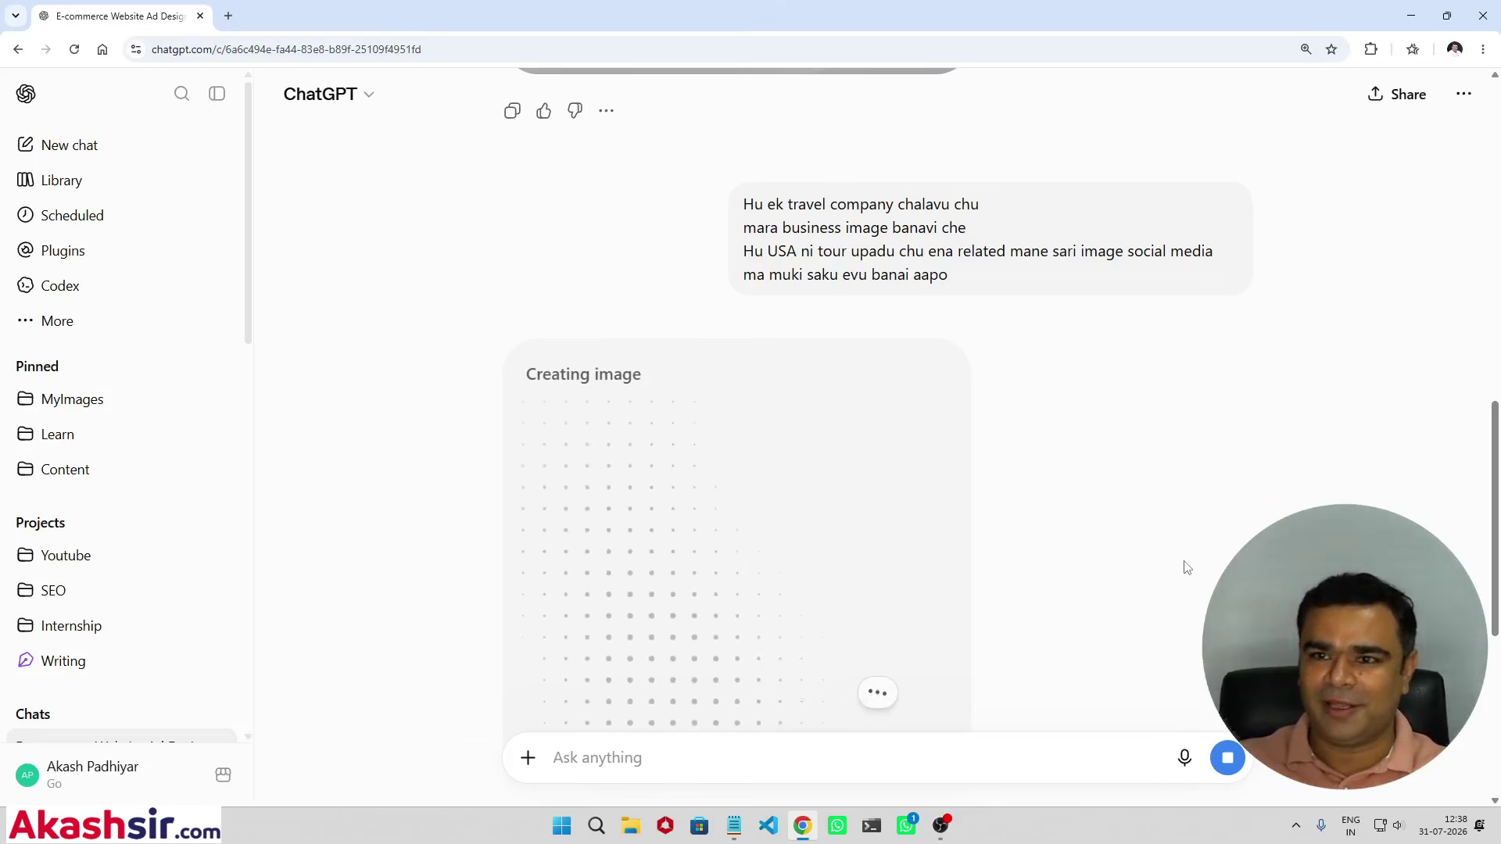
scroll(1186, 568, "up", 1)
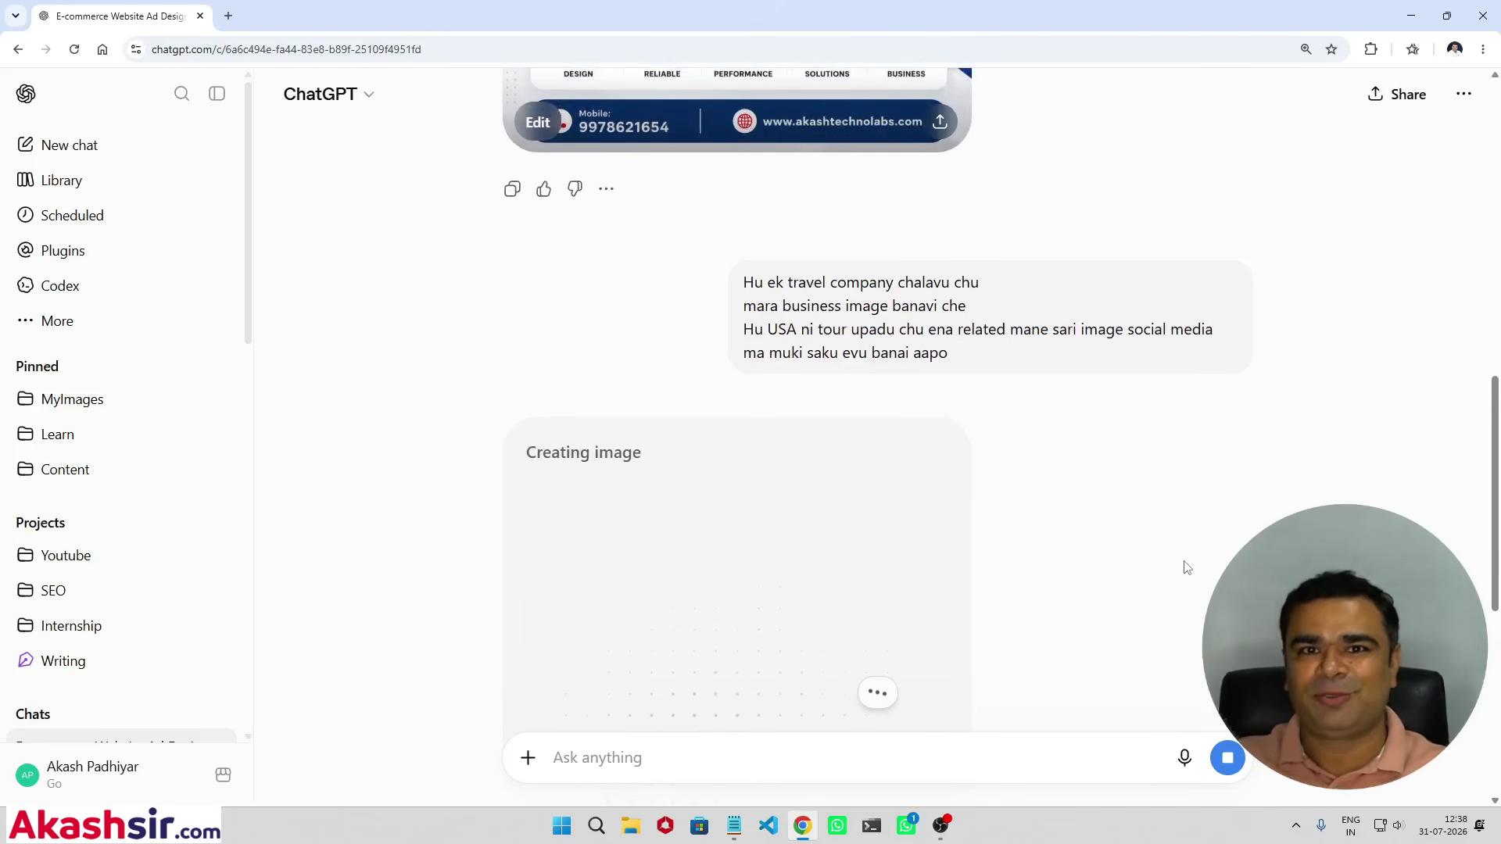
scroll(1186, 568, "down", 5)
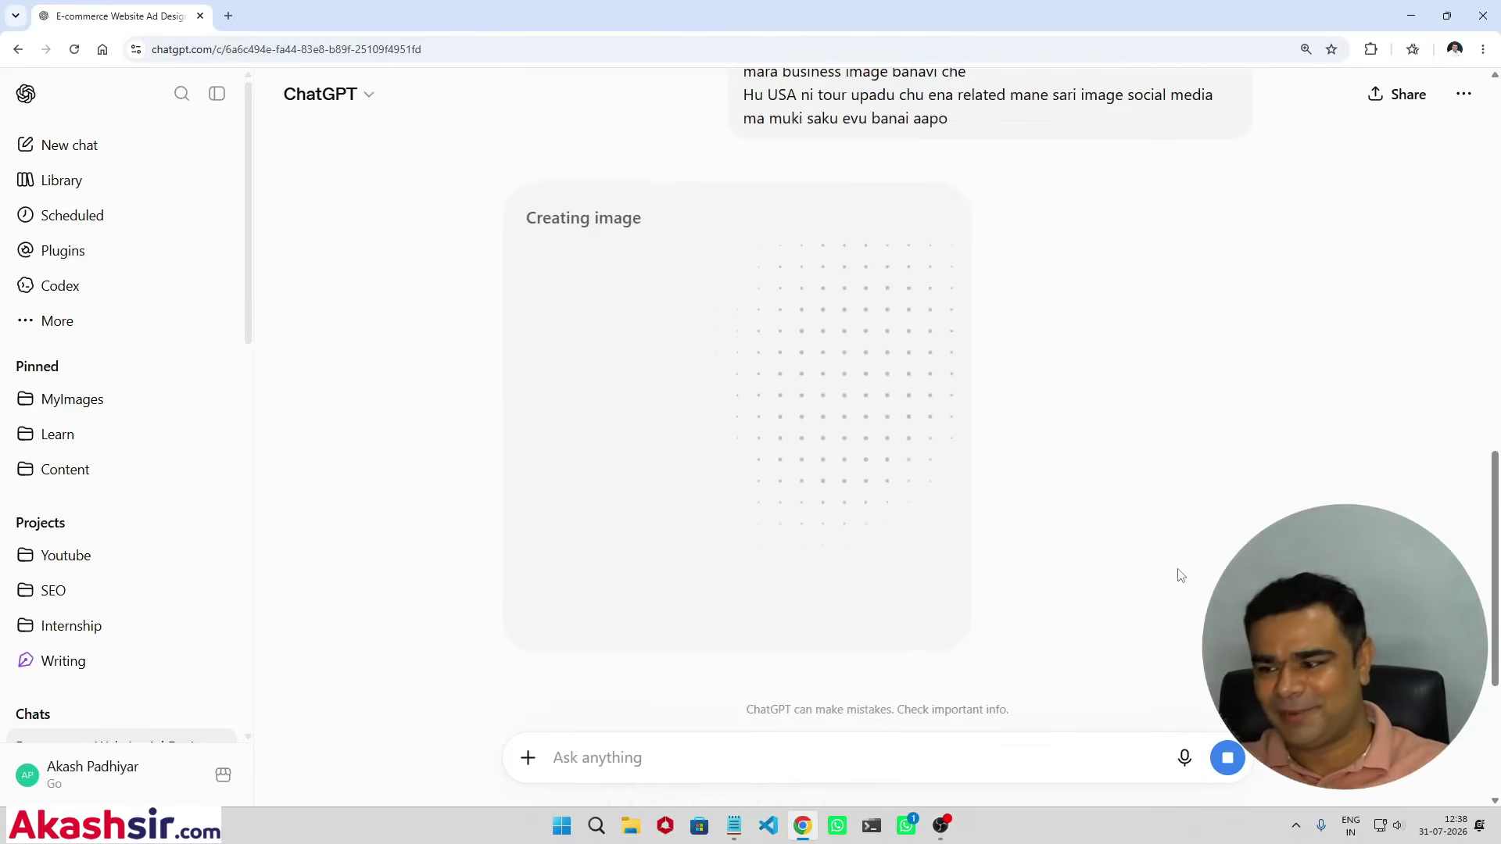
left_click(734, 825)
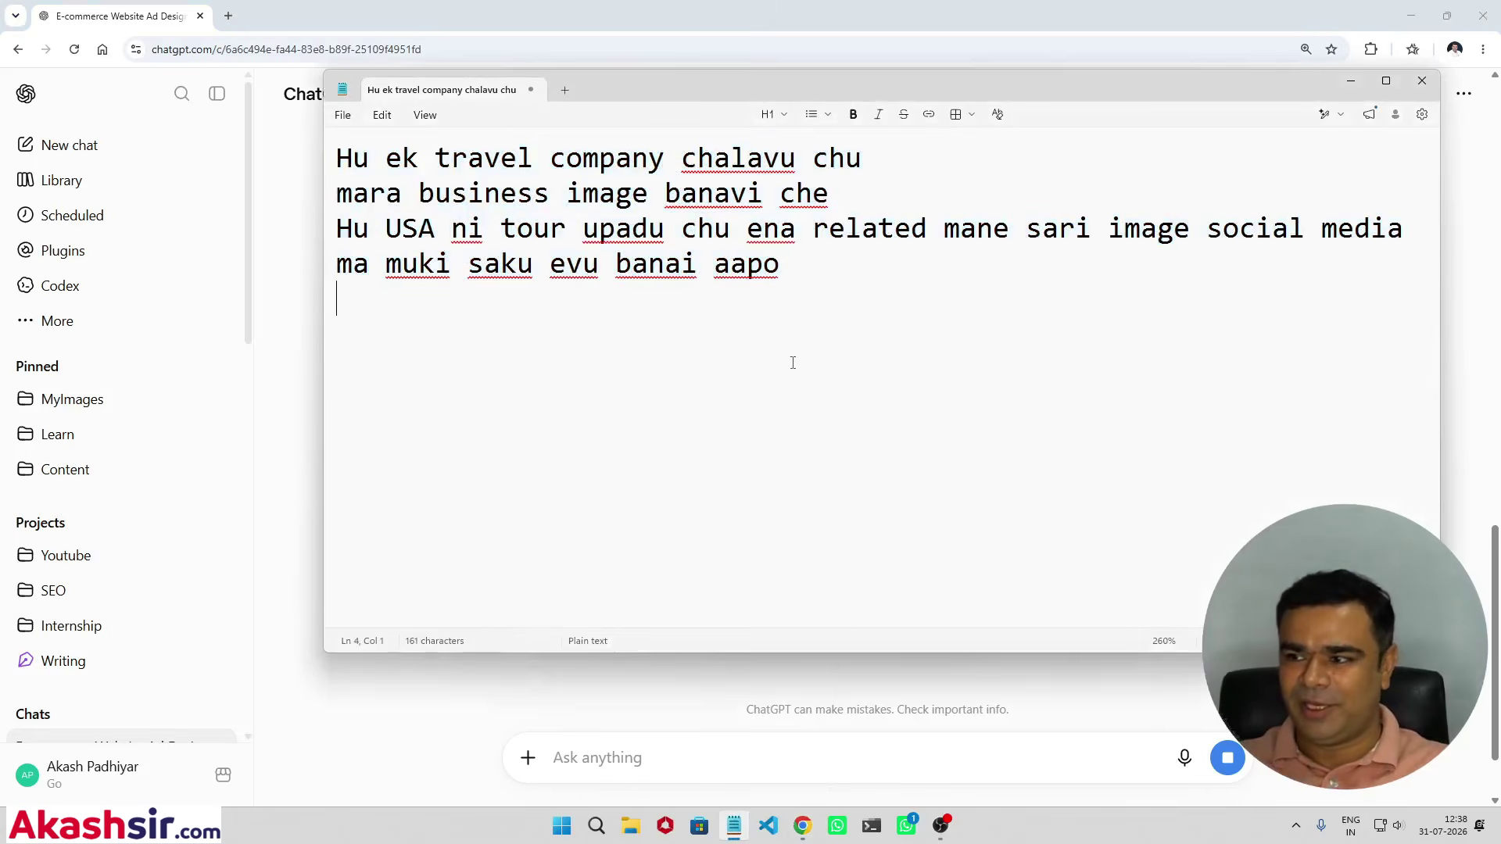
Step: Clear the old travel prompt so the Notepad page is empty
left_click_drag(790, 359, 329, 164)
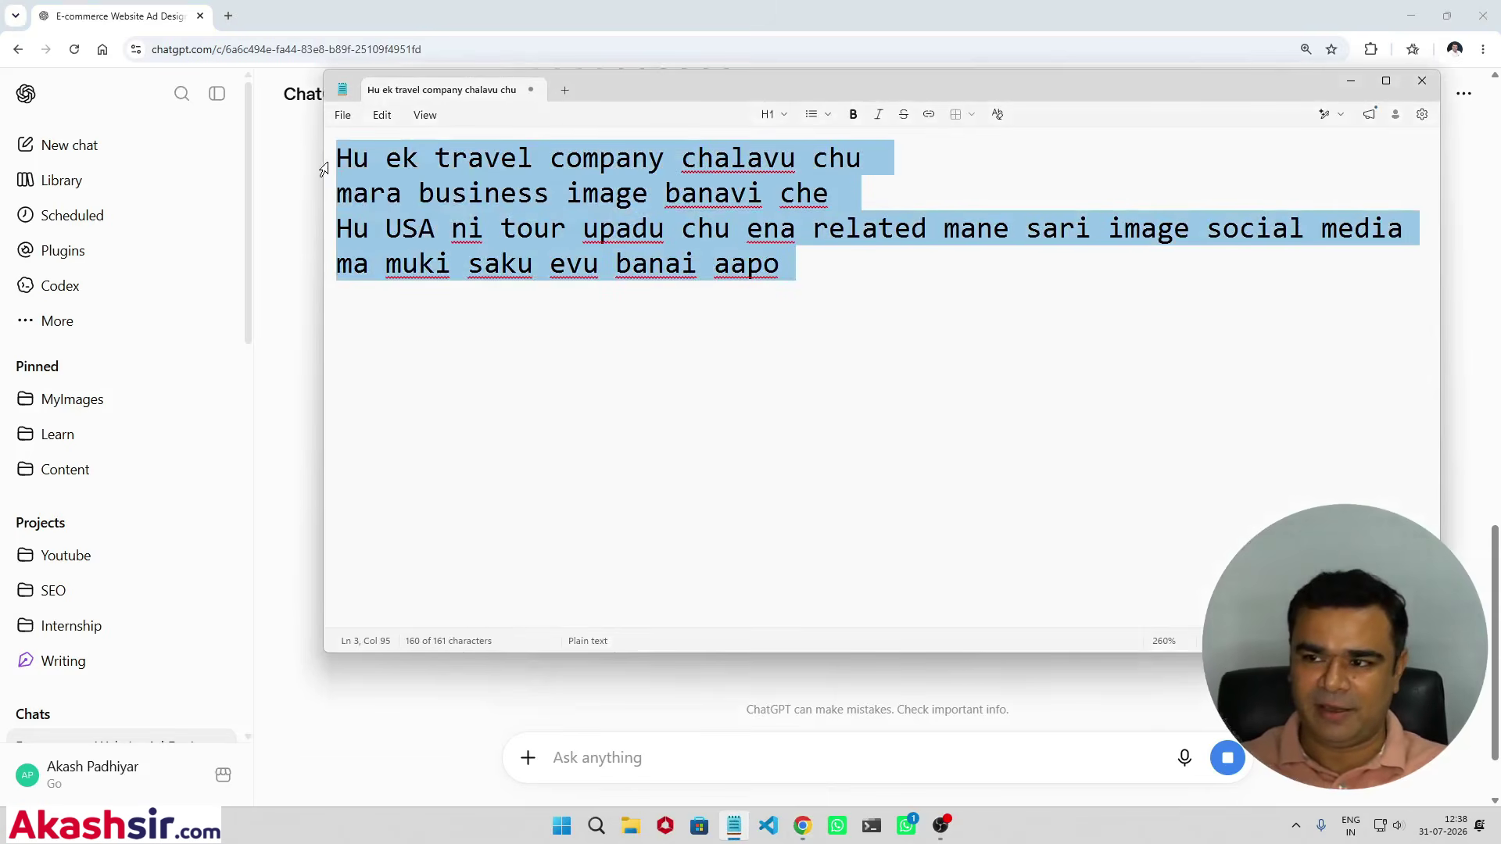
key("BackSpace")
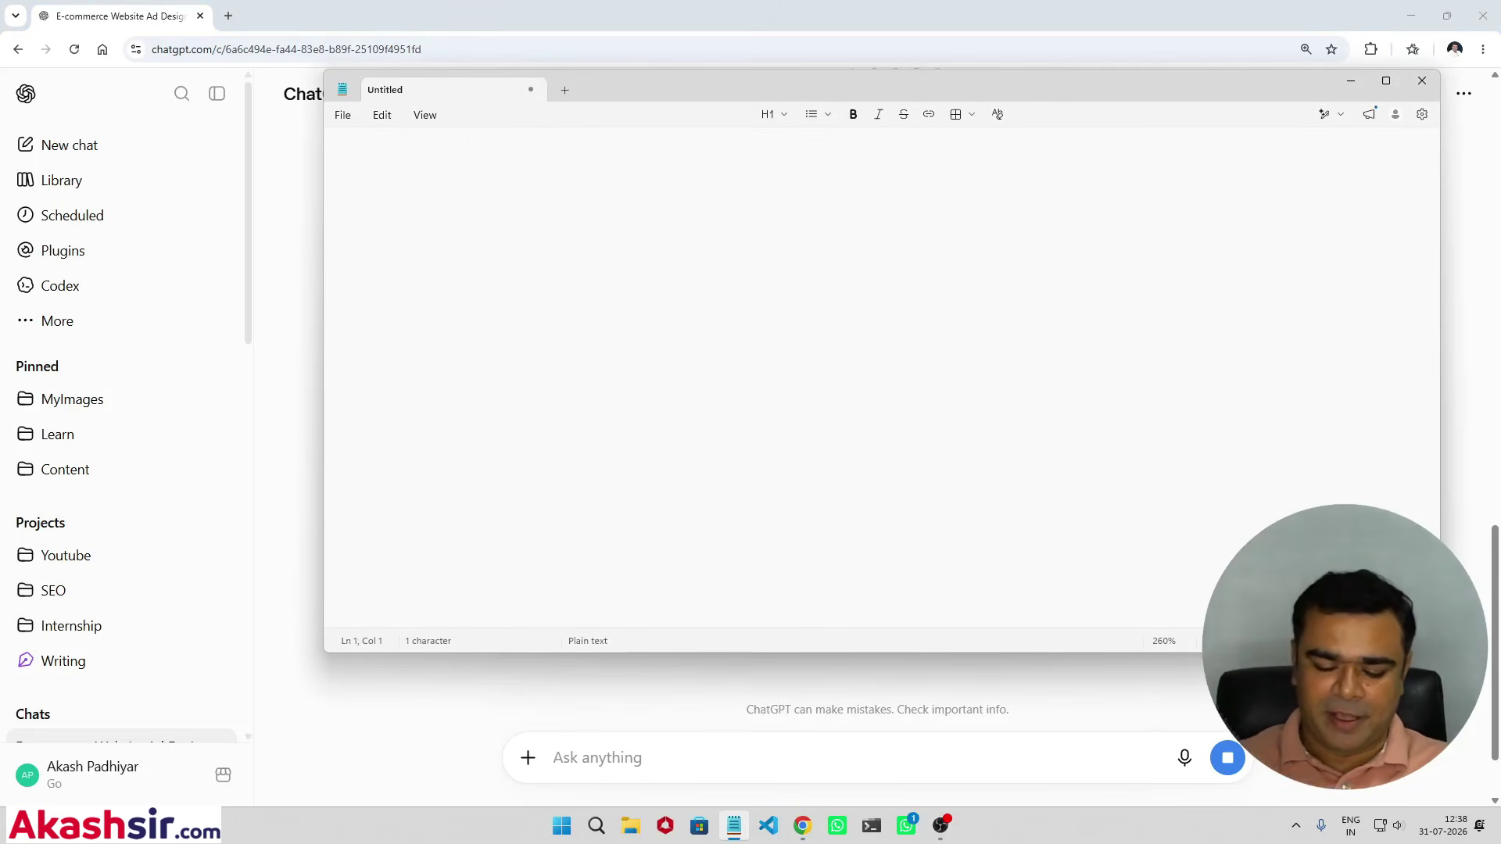
type("huy")
key("BackSpace")
key("BackSpace")
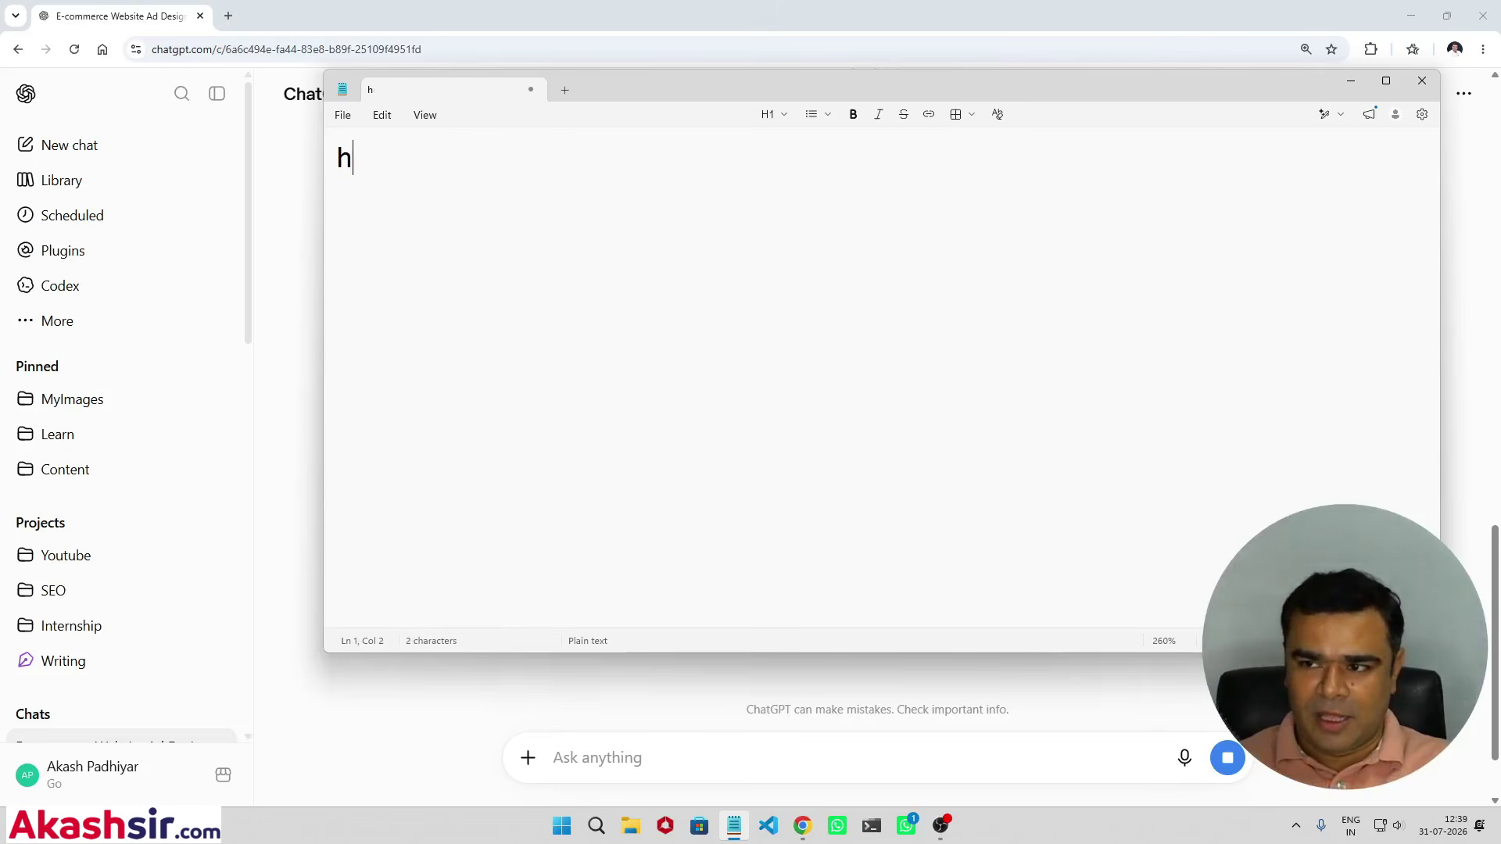
key("BackSpace")
type("a")
key("BackSpace")
Step: Write a Gujarati request for an information image showing how videos can be made with AI
type("mare ek info")
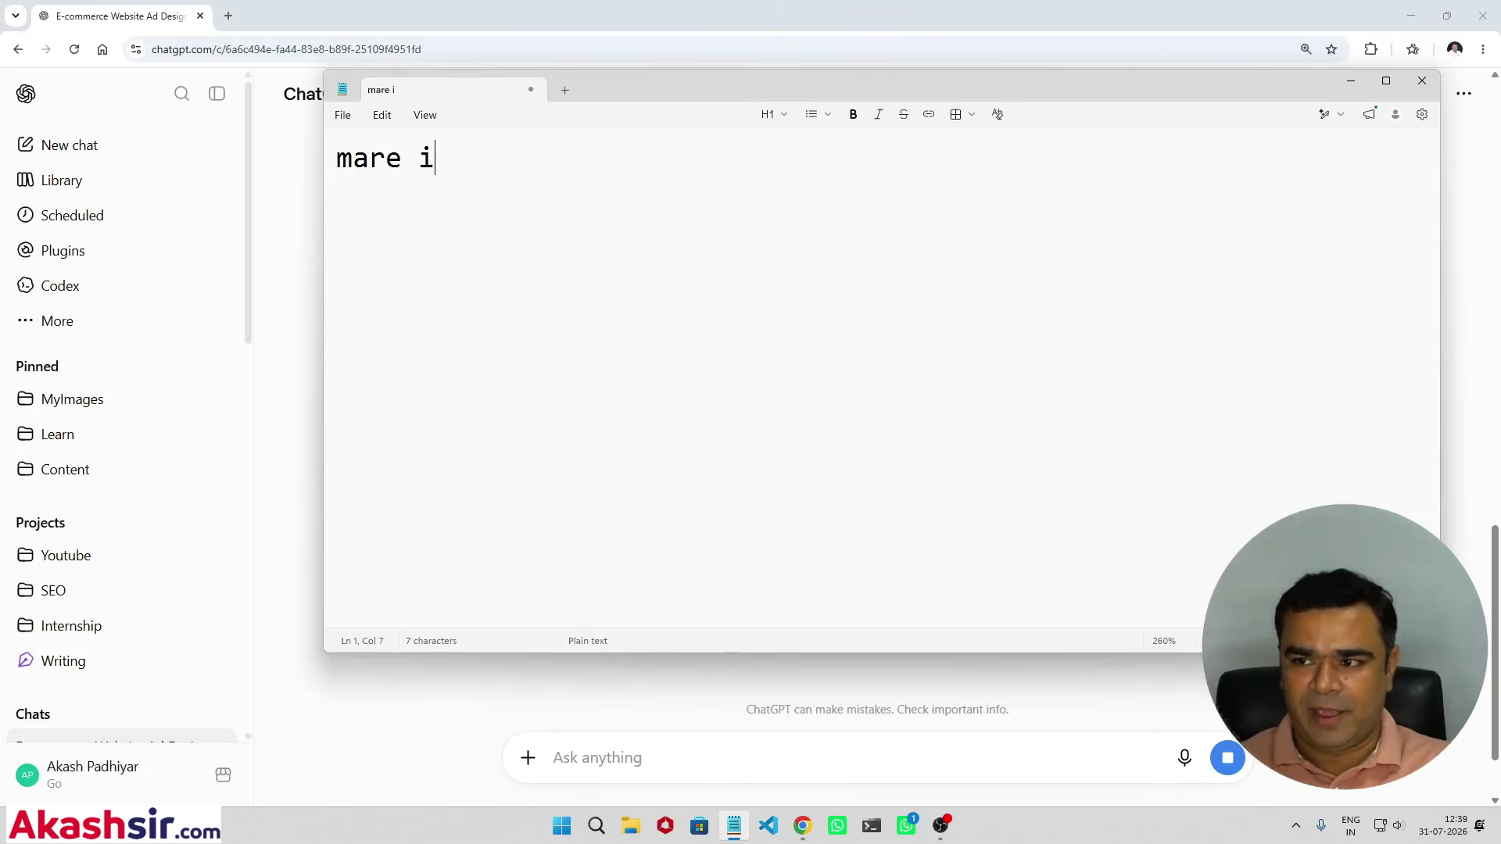
type("rmation")
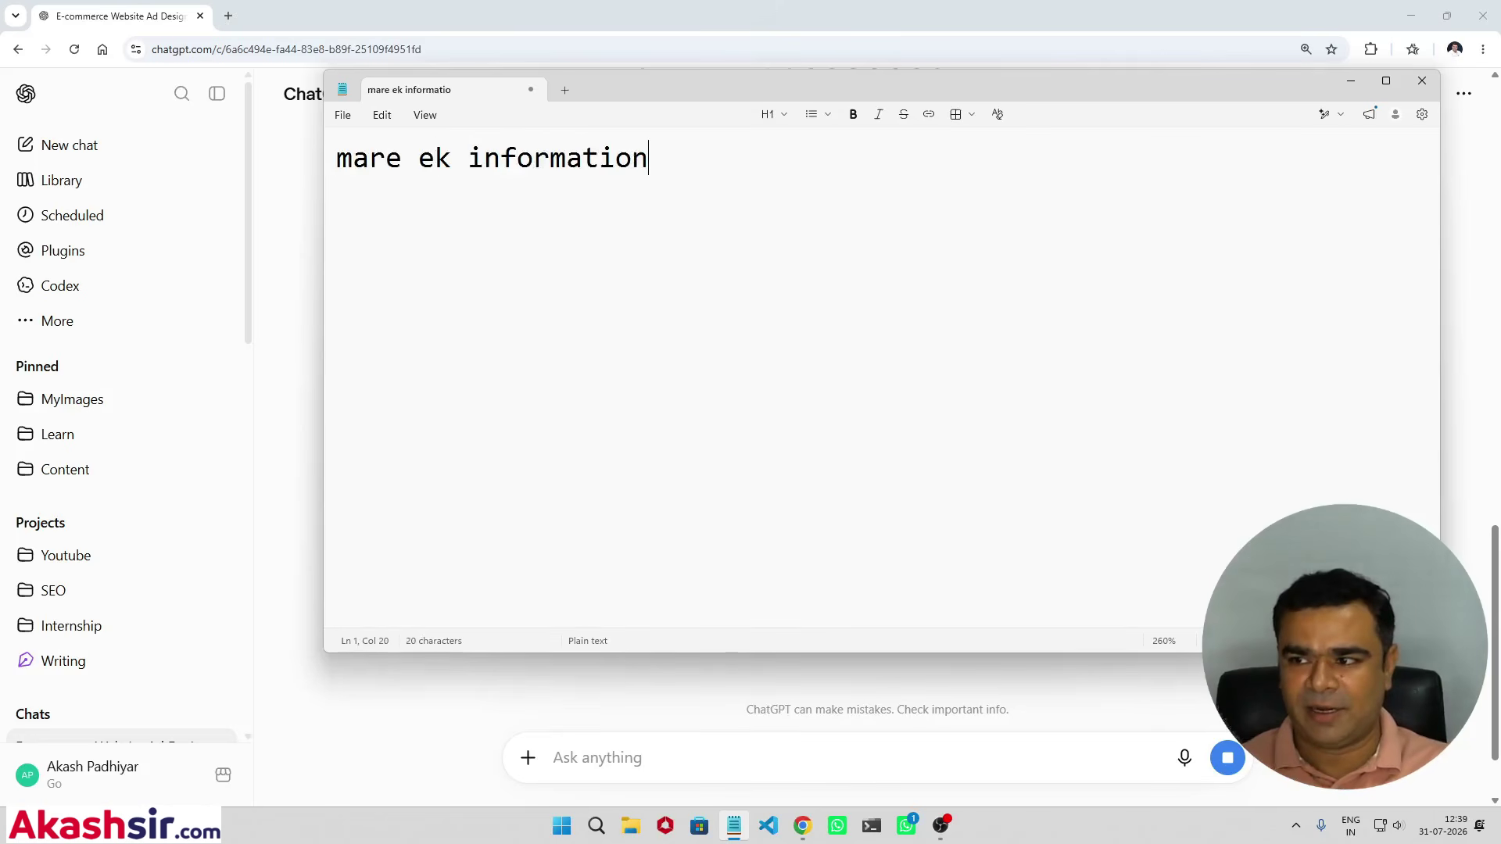
type(" aapti image ")
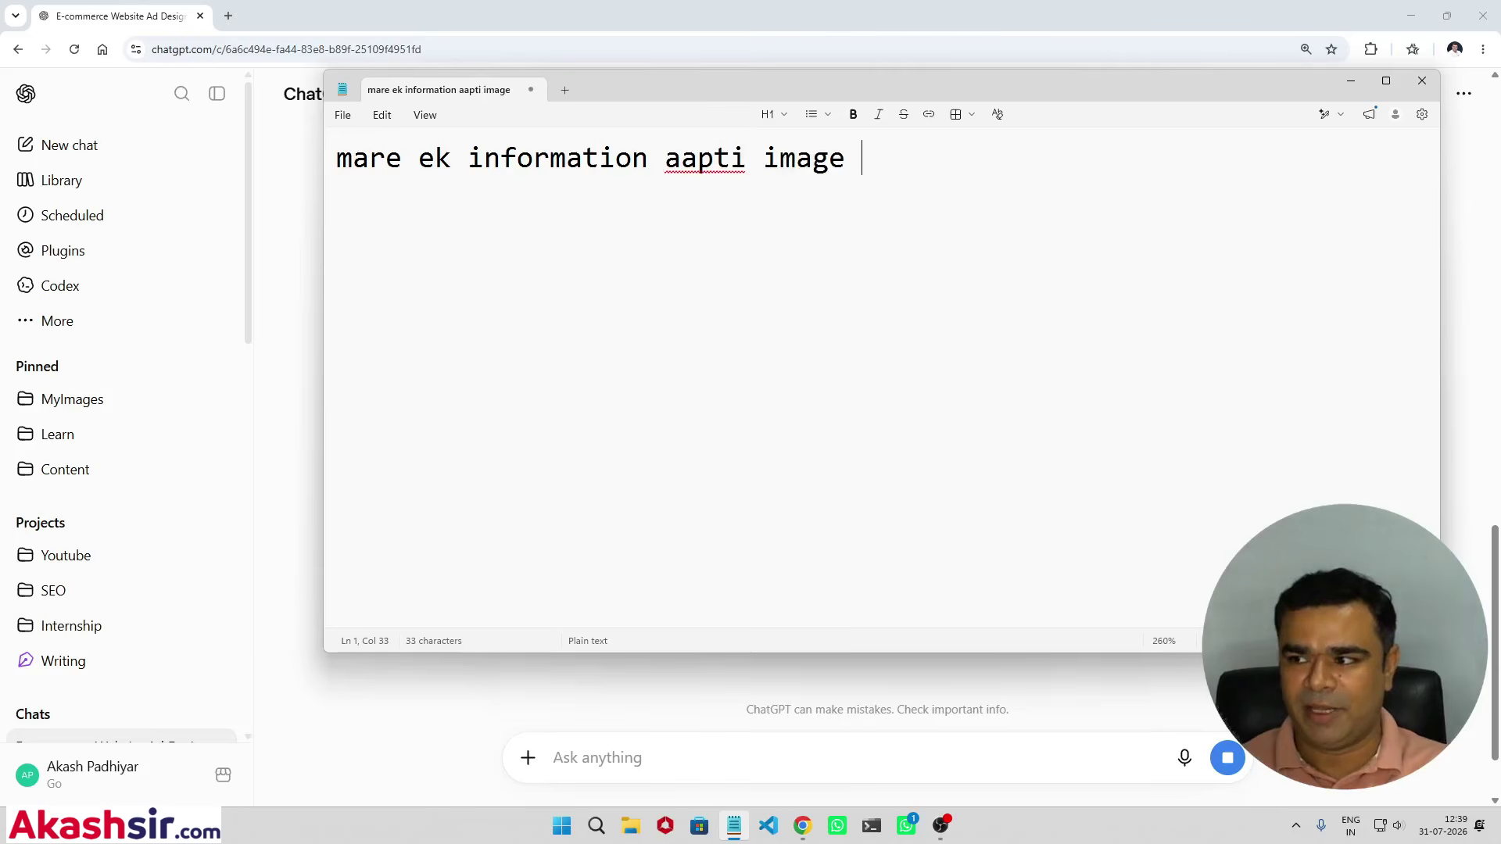
type("banaivi che")
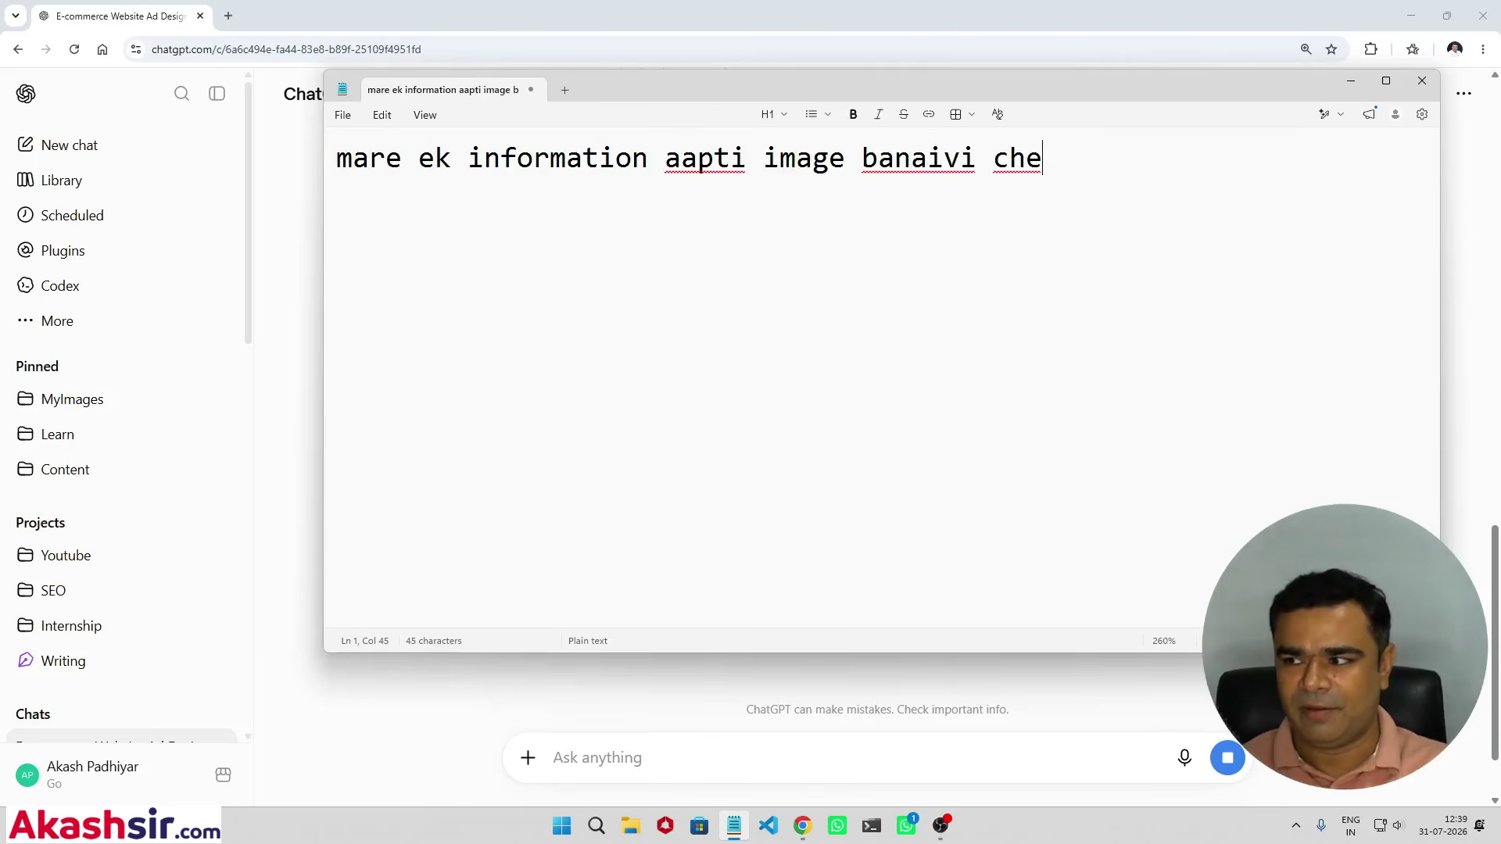
key("BackSpace")
key("BackSpace")
key("BackSpace")
key("BackSpace")
key("BackSpace")
key("BackSpace")
key("BackSpace")
type("vi ")
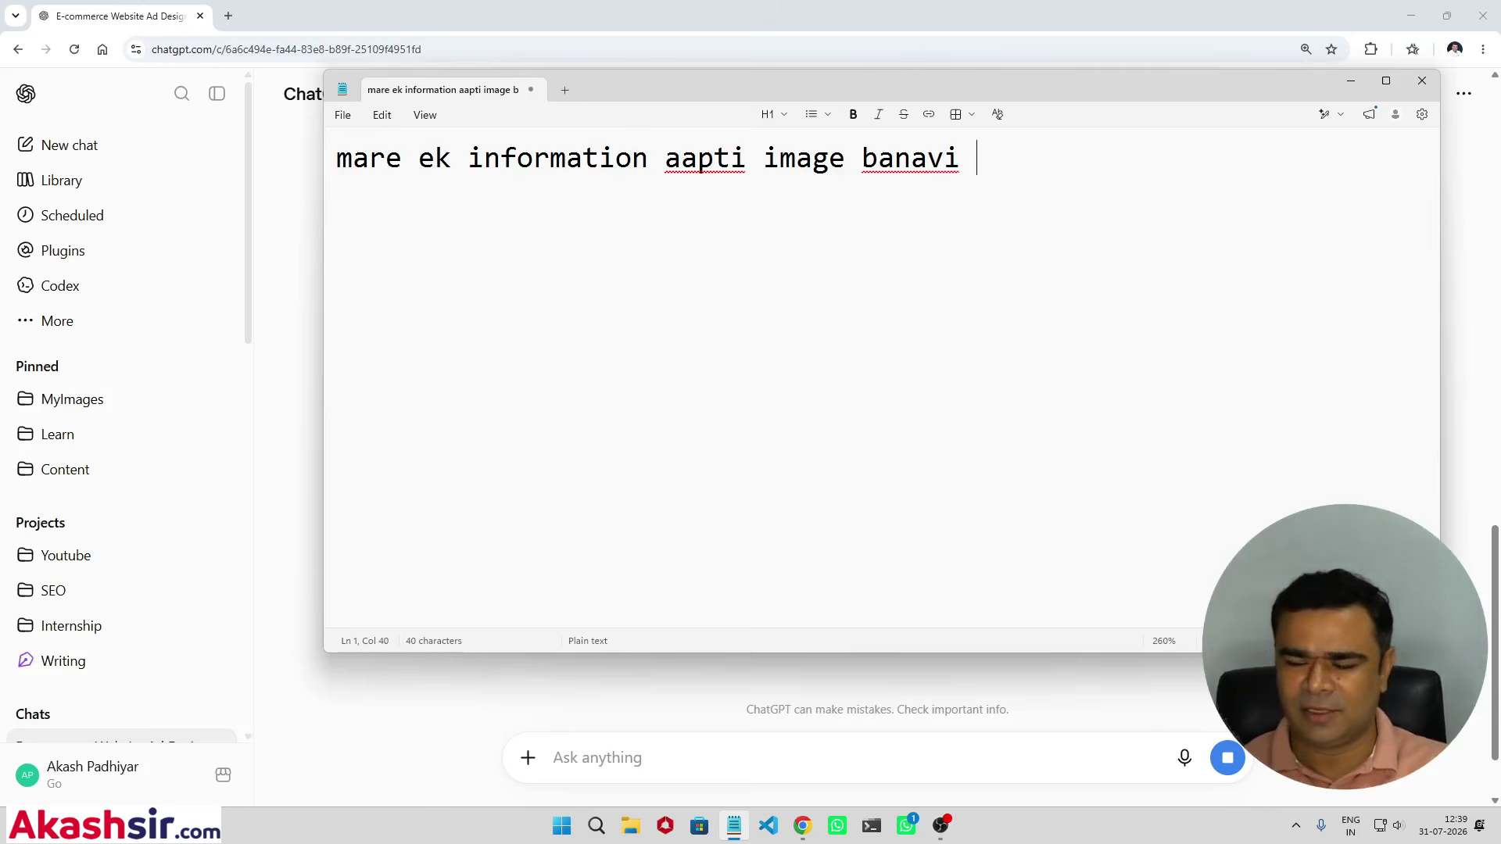
type("che je")
key("BackSpace")
type("jea")
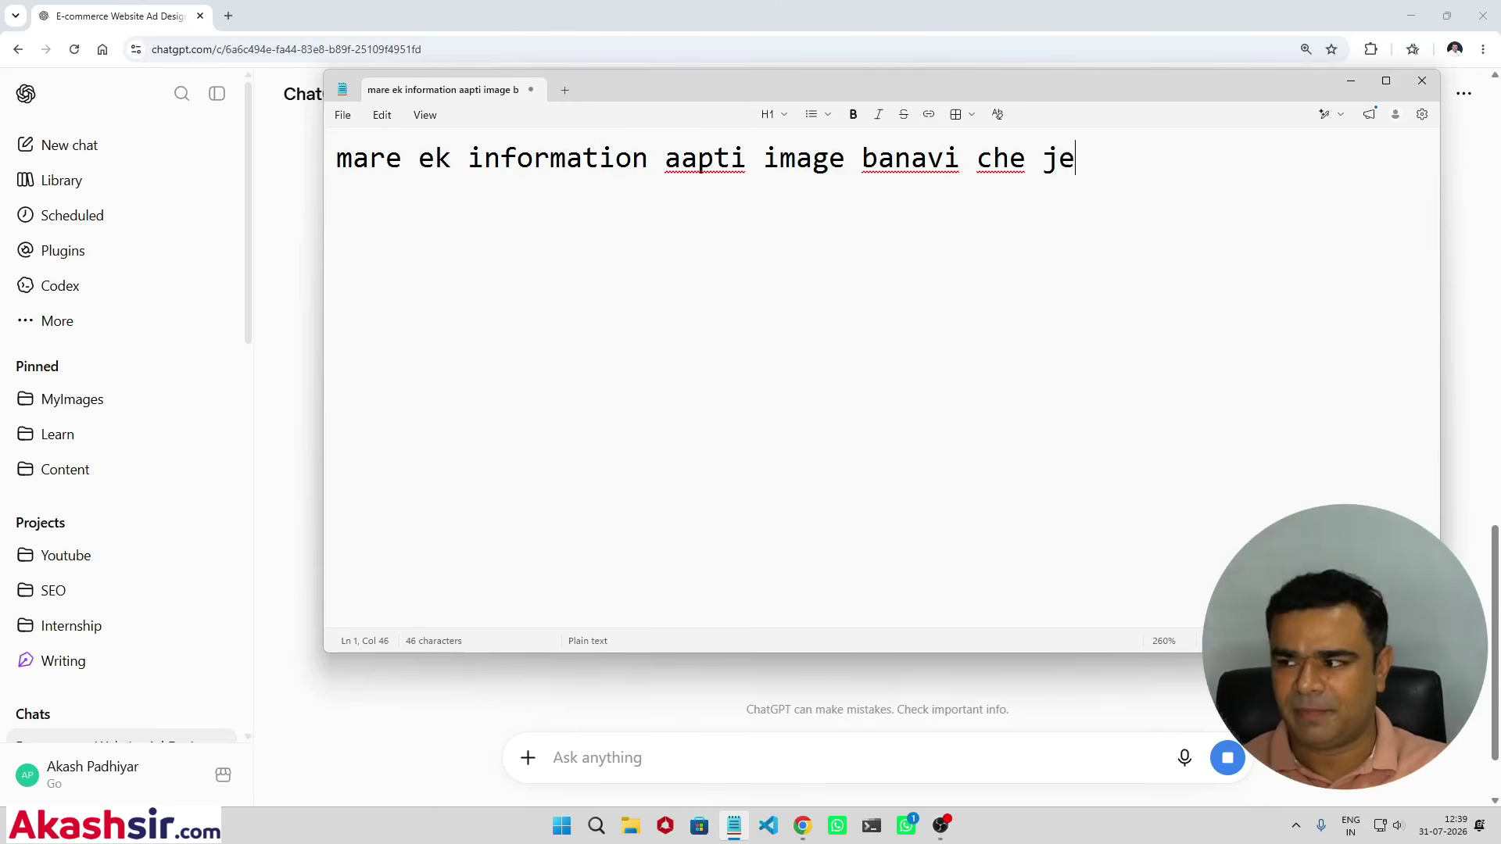
key("BackSpace")
key("BackSpace")
type("ma ai t")
key("BackSpace")
type("ai")
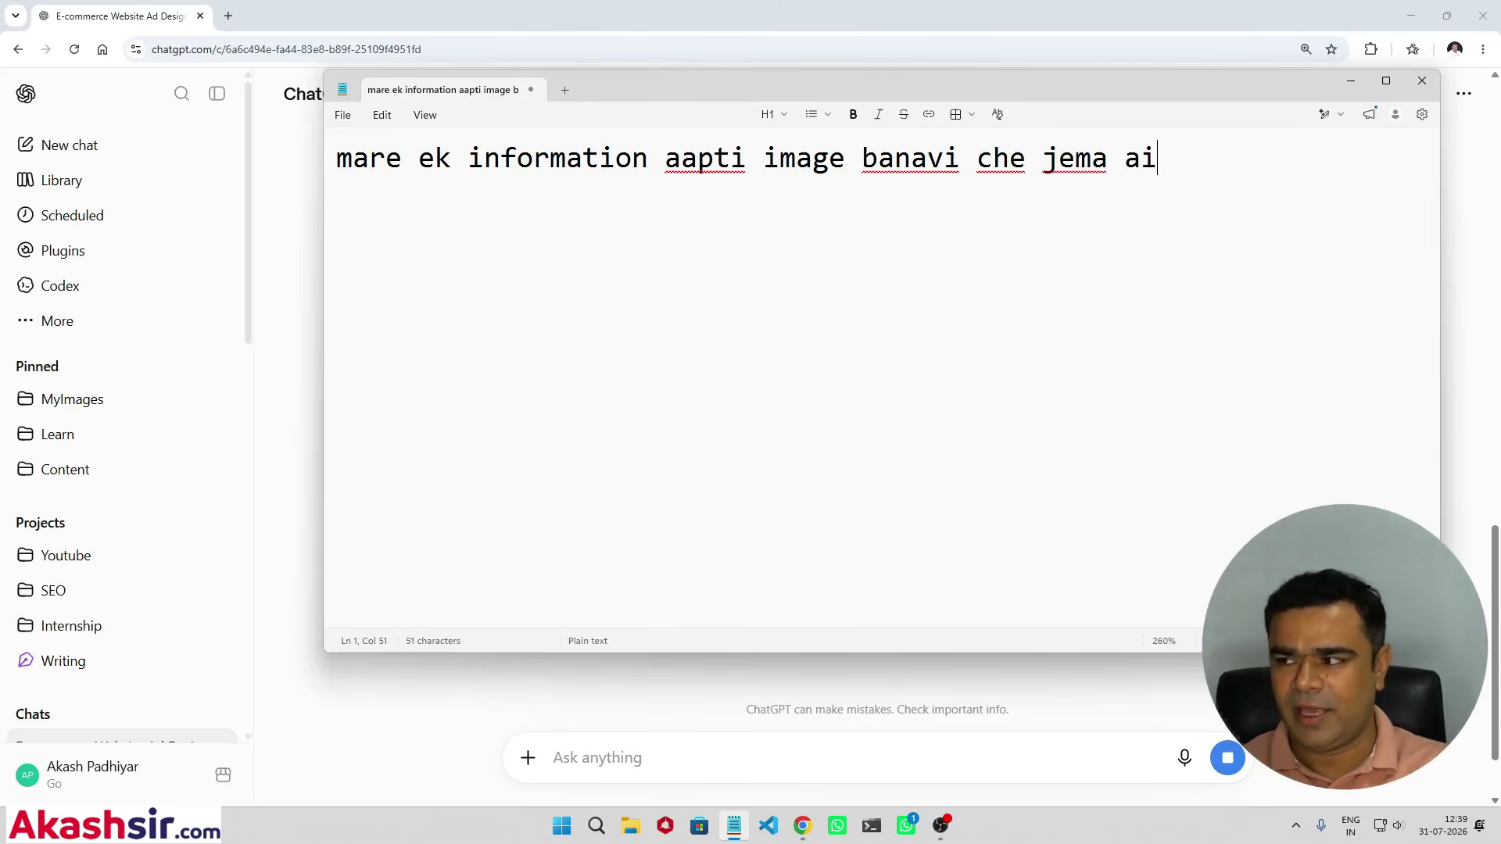
type(" thi video kevu")
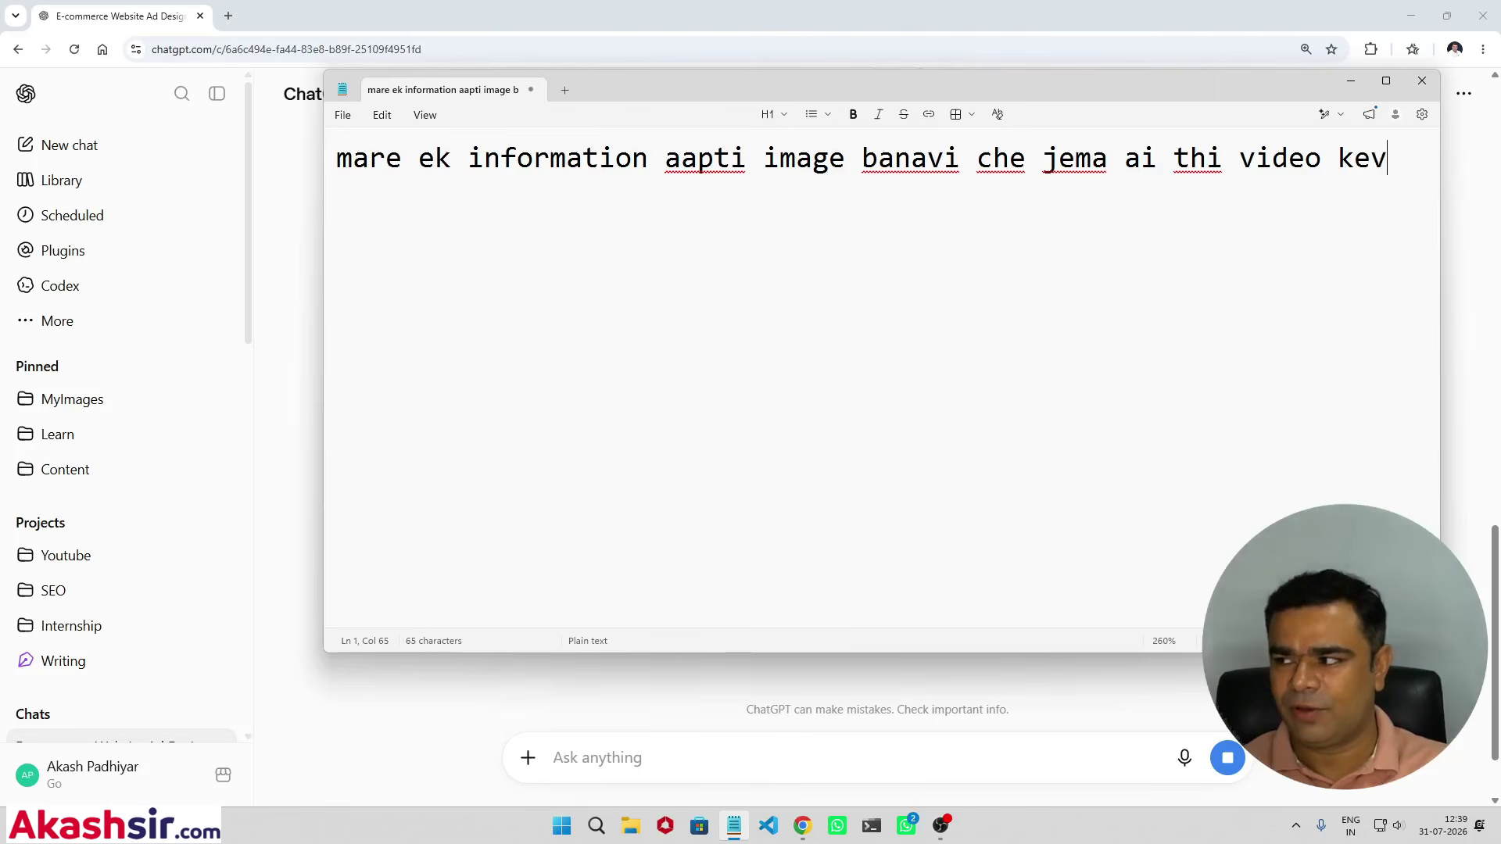
key("BackSpace")
key("BackSpace")
type("i it")
key("BackSpace")
key("BackSpace")
type("rite")
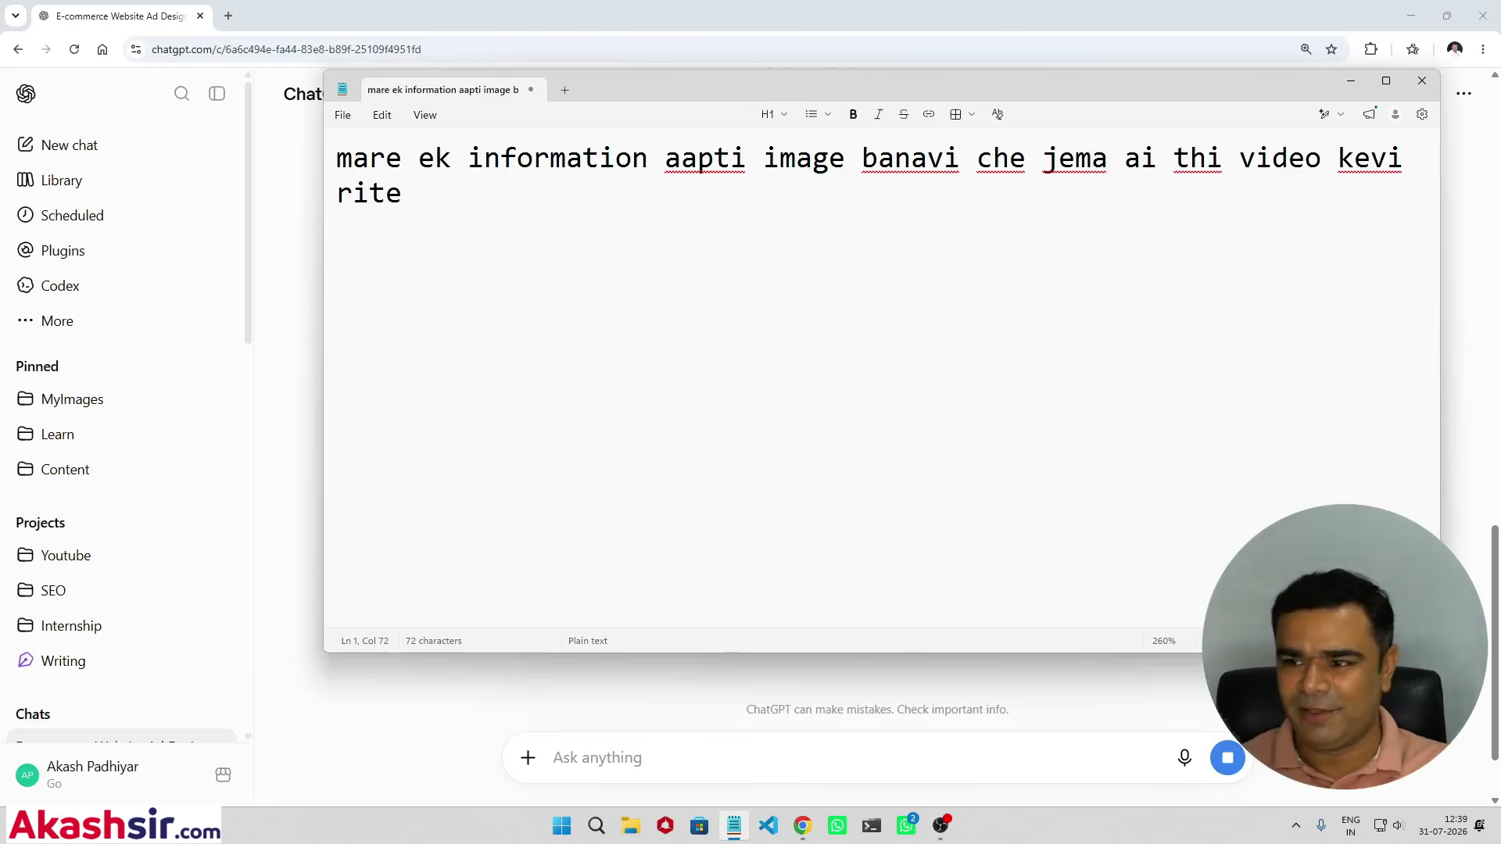
type("banai saki")
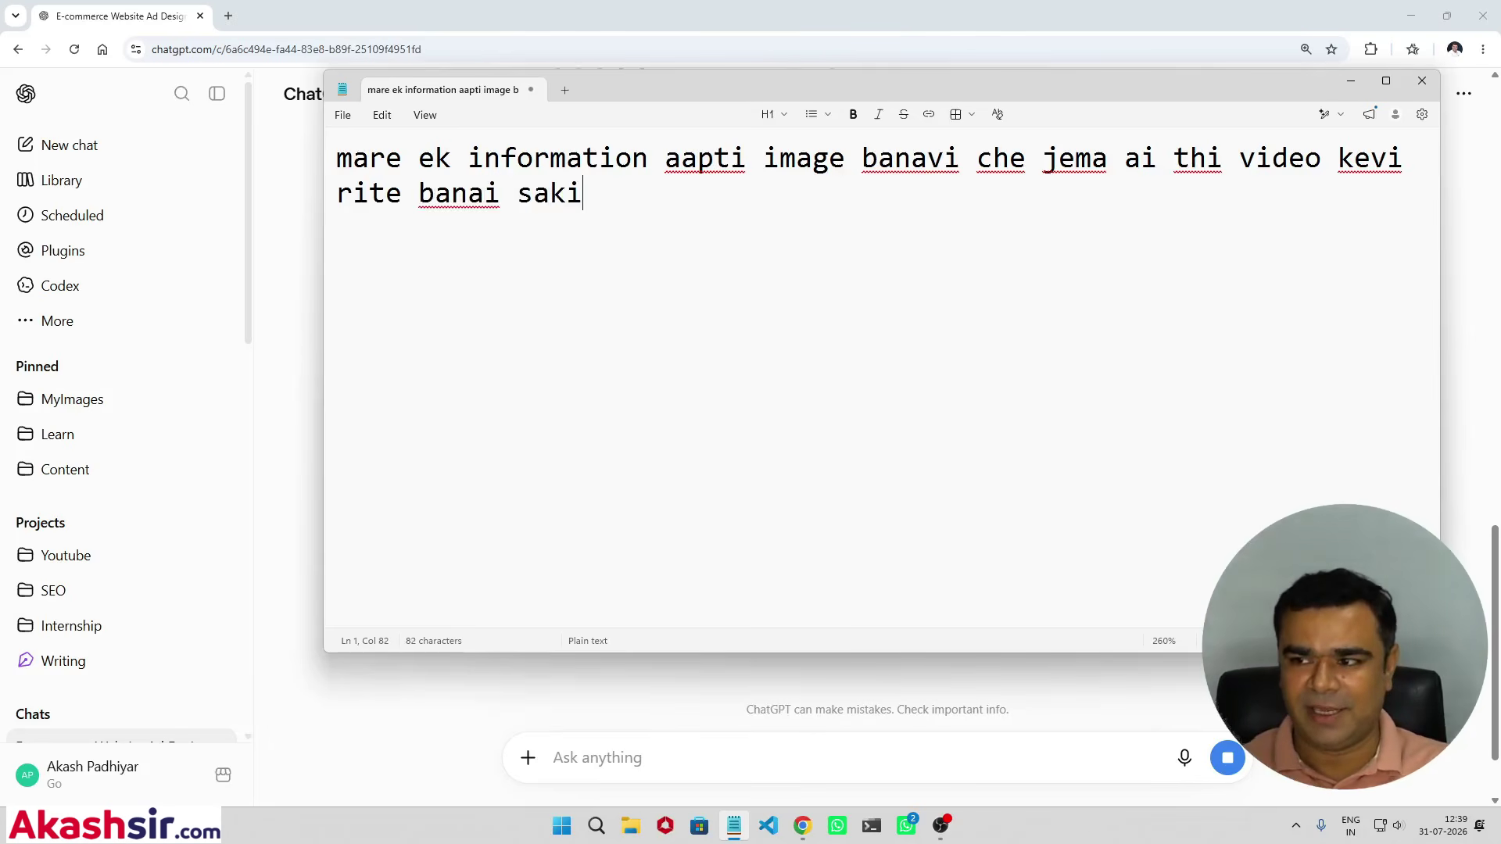
type("ye evu ")
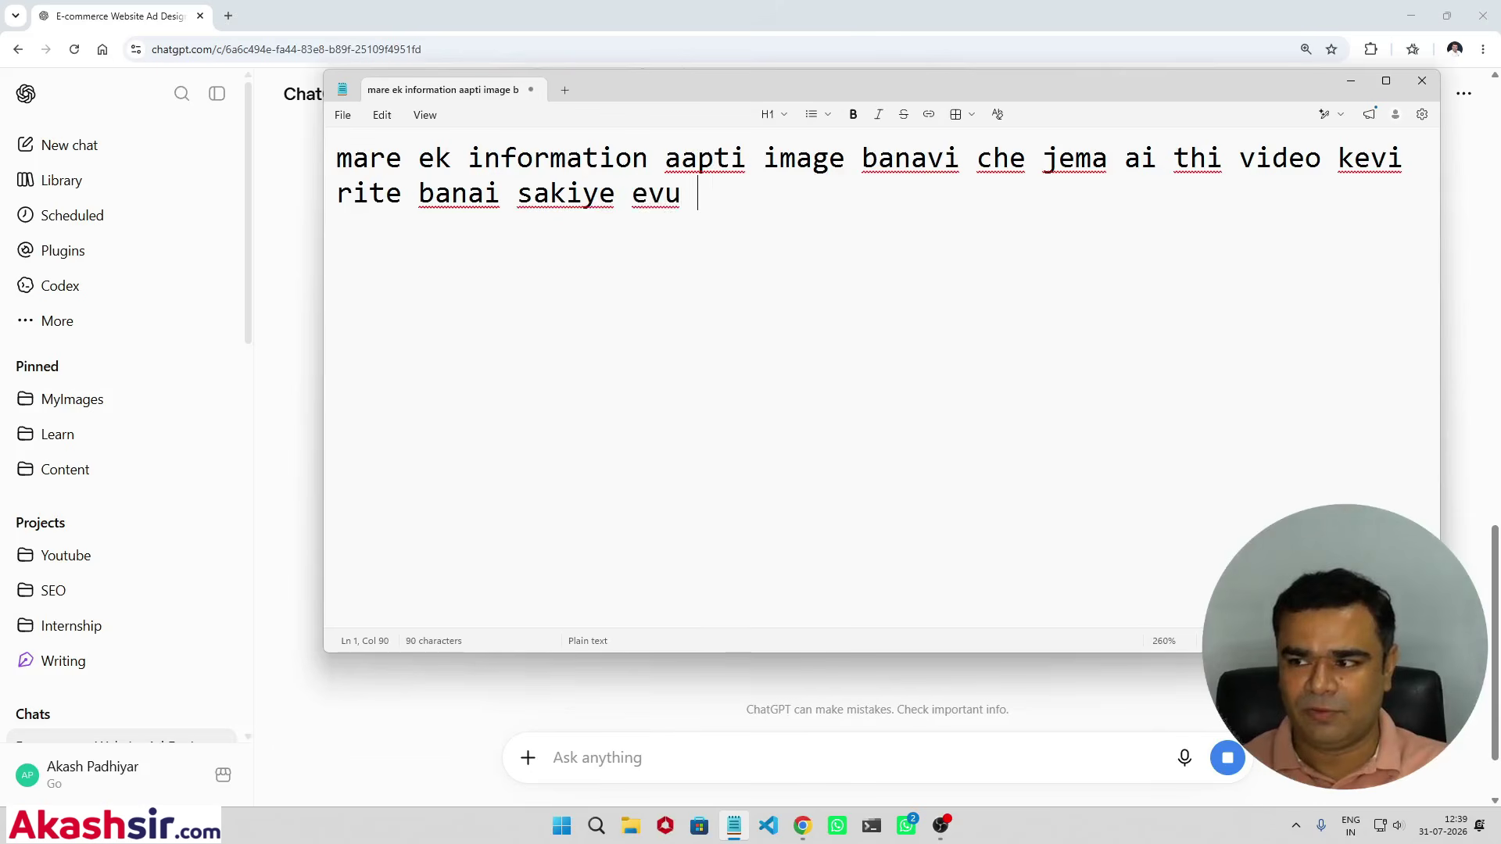
type("image banai che")
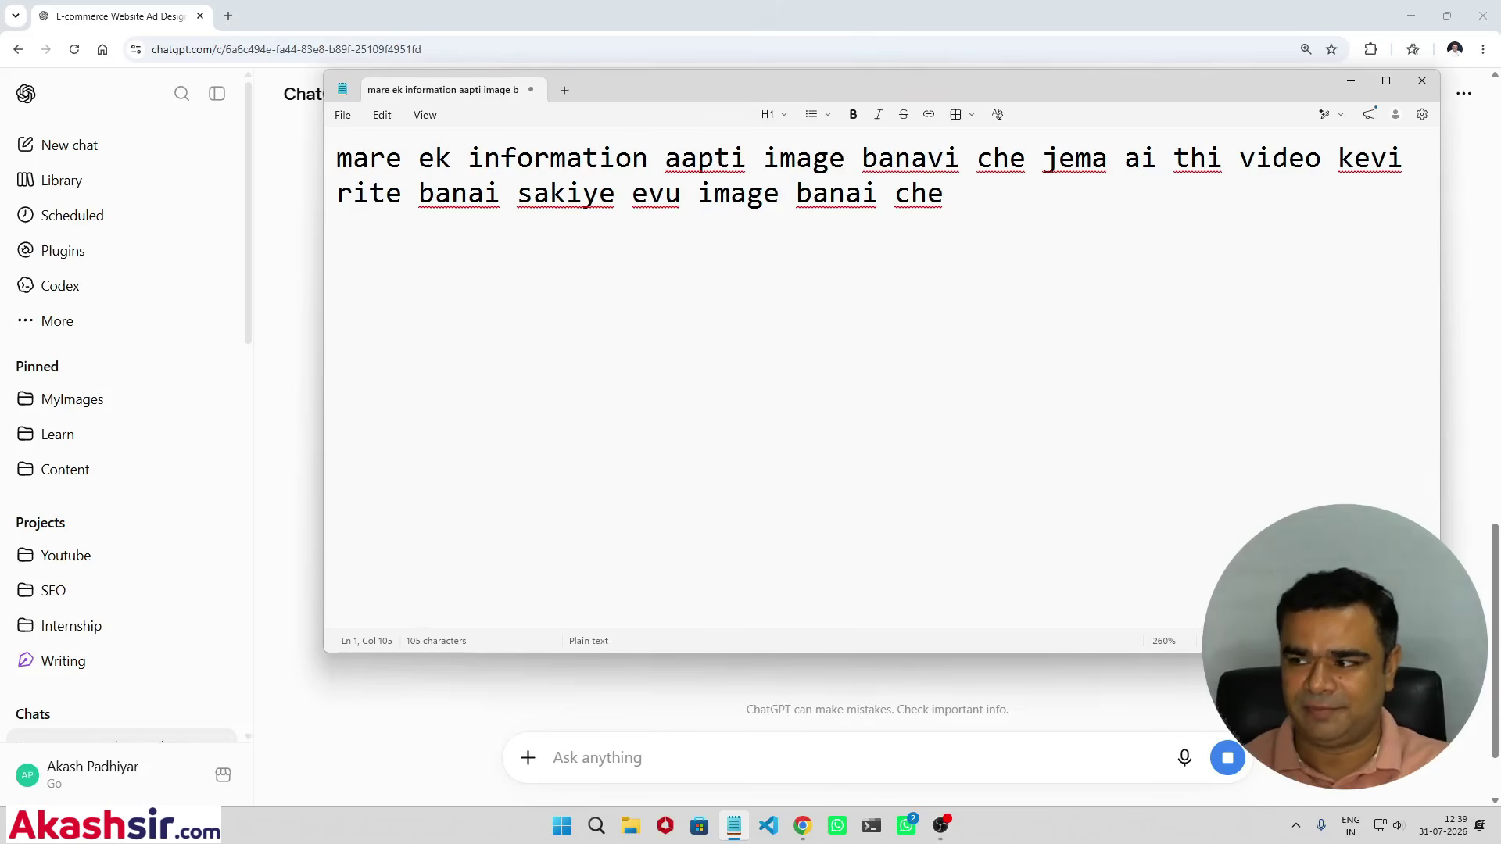
key("alt+Tab")
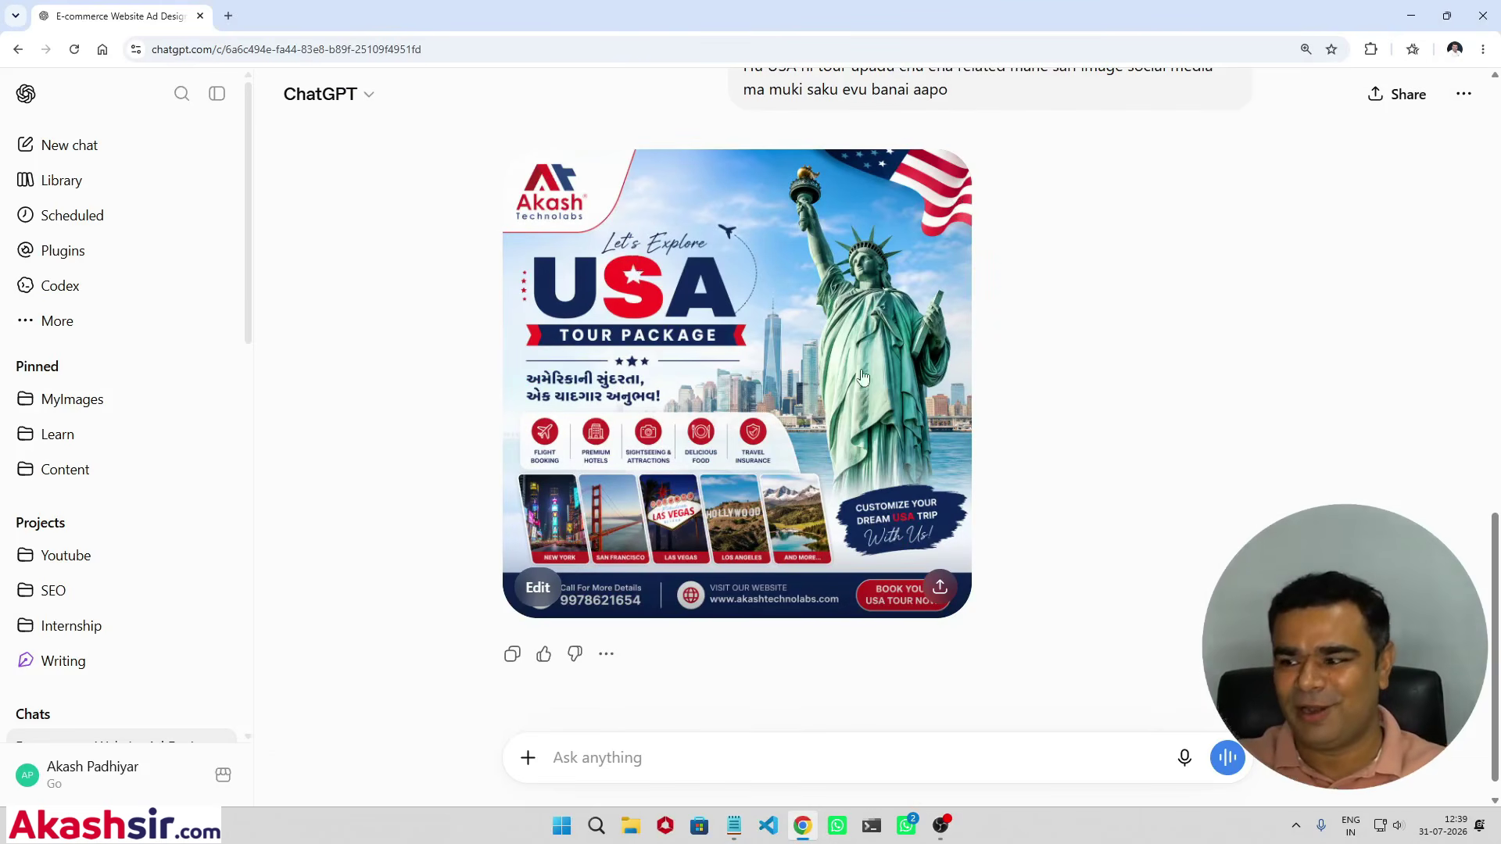
Step: Preview the USA tour poster, then request a revision without the logo and with website ww.abc.com
left_click(763, 375)
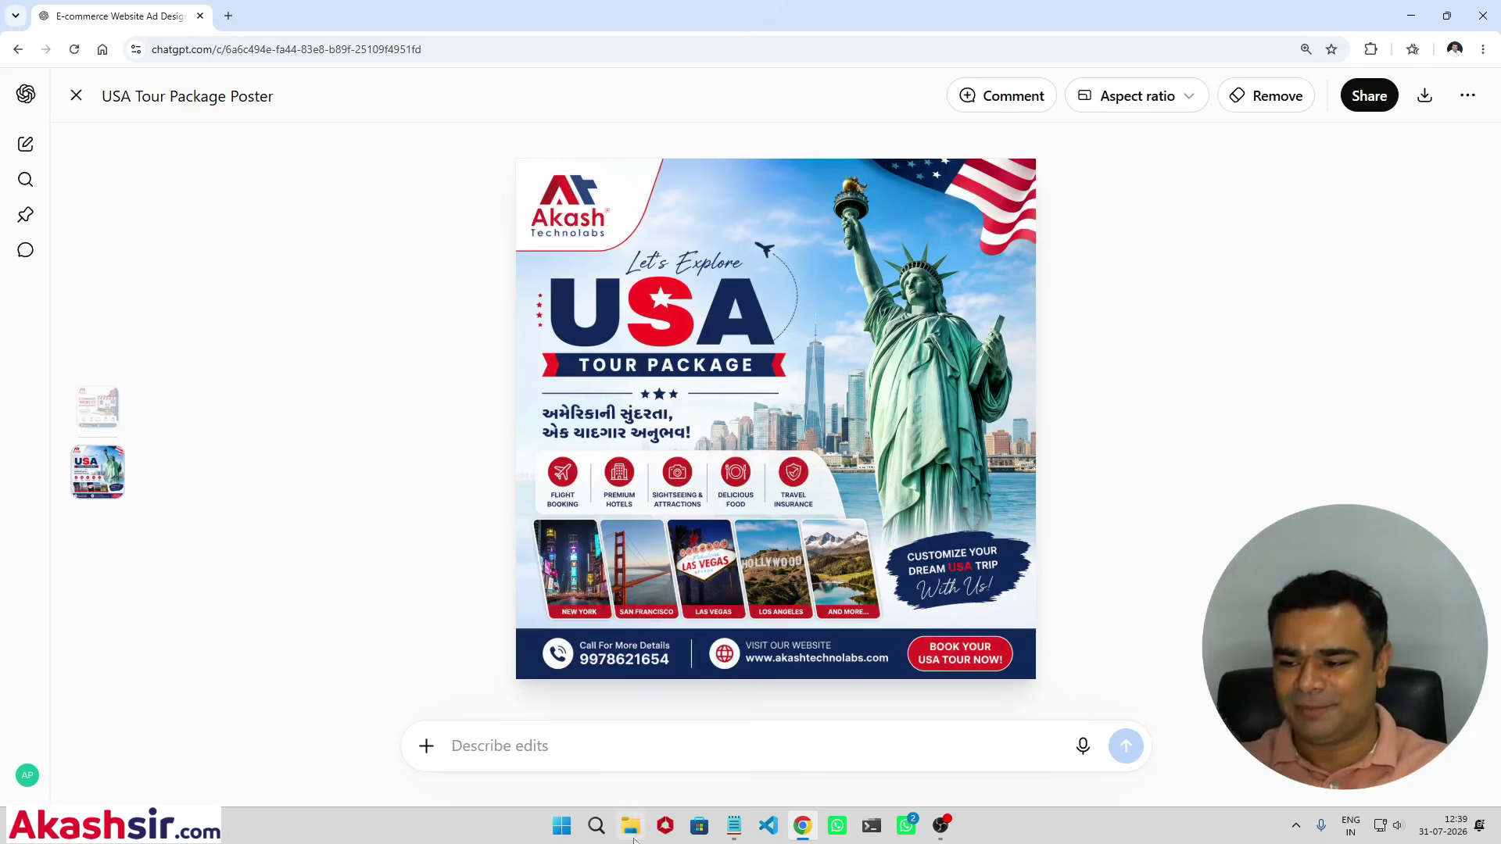
key("Escape")
type("a")
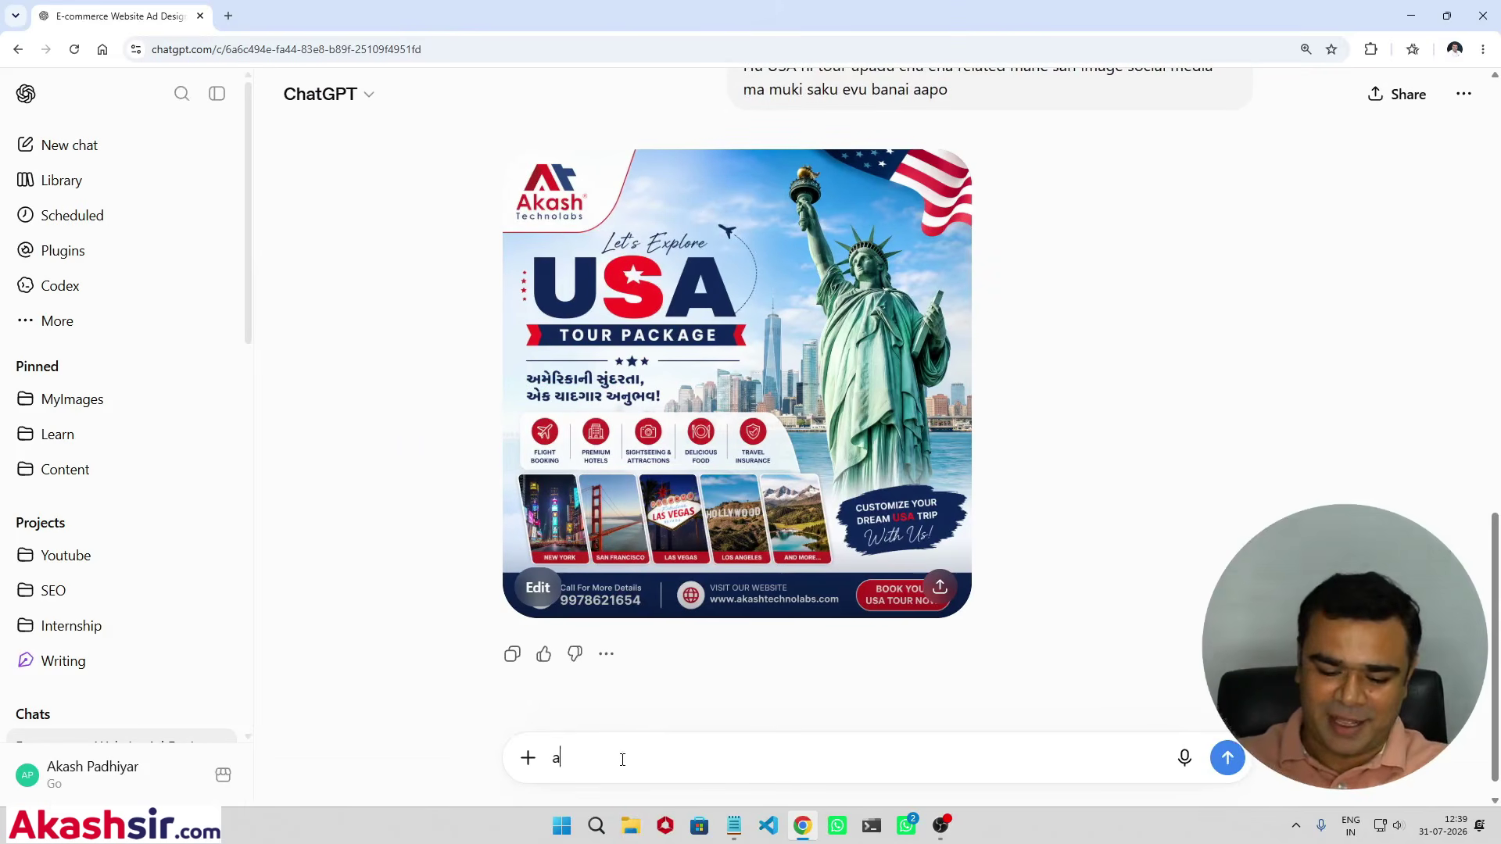
type("ama maro loko n")
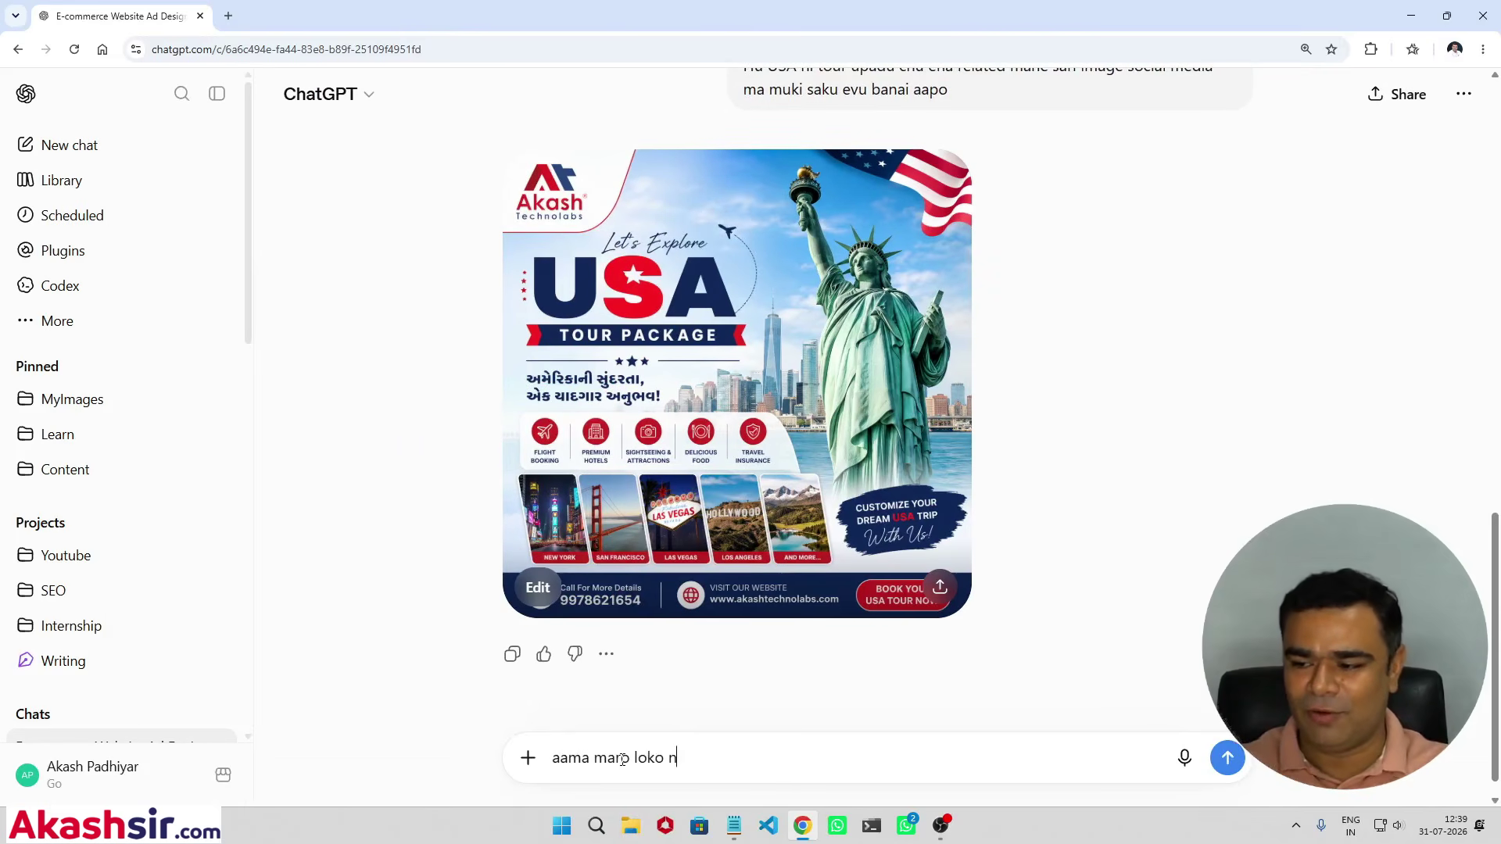
type("ai aave ")
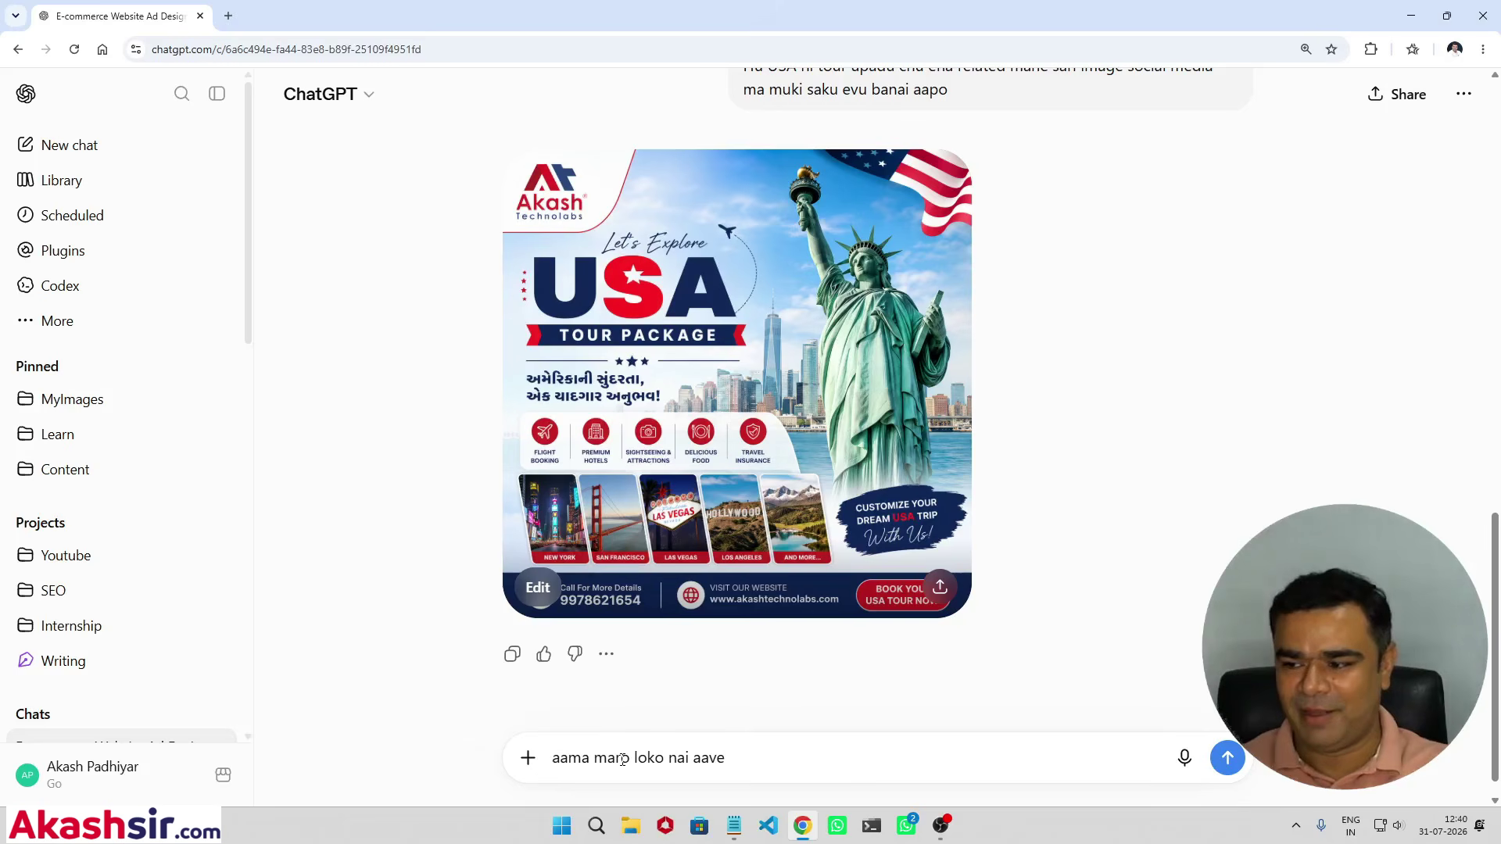
type("website ")
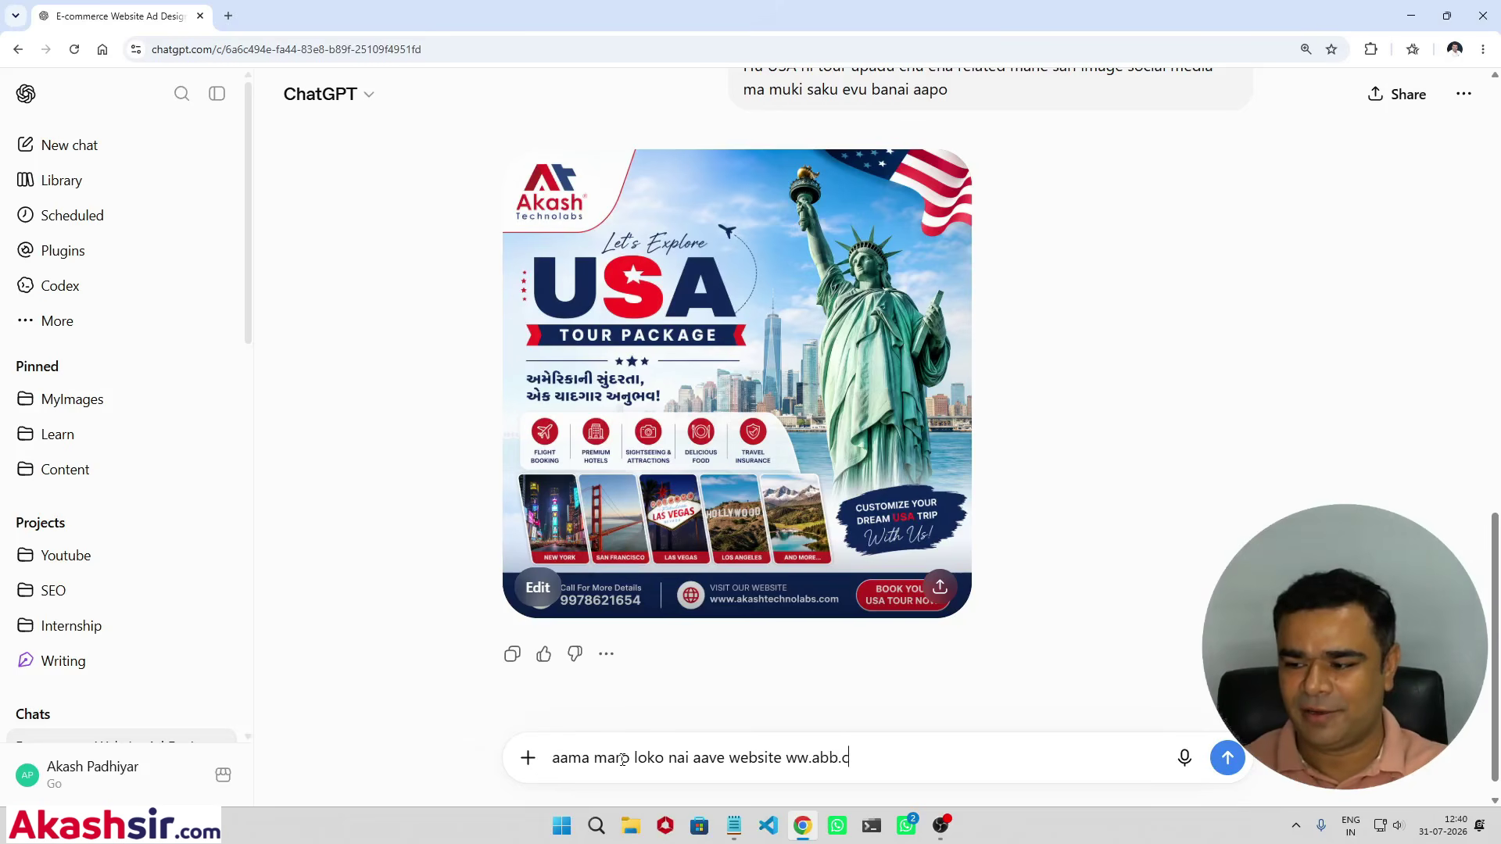
type("ww.abc.c")
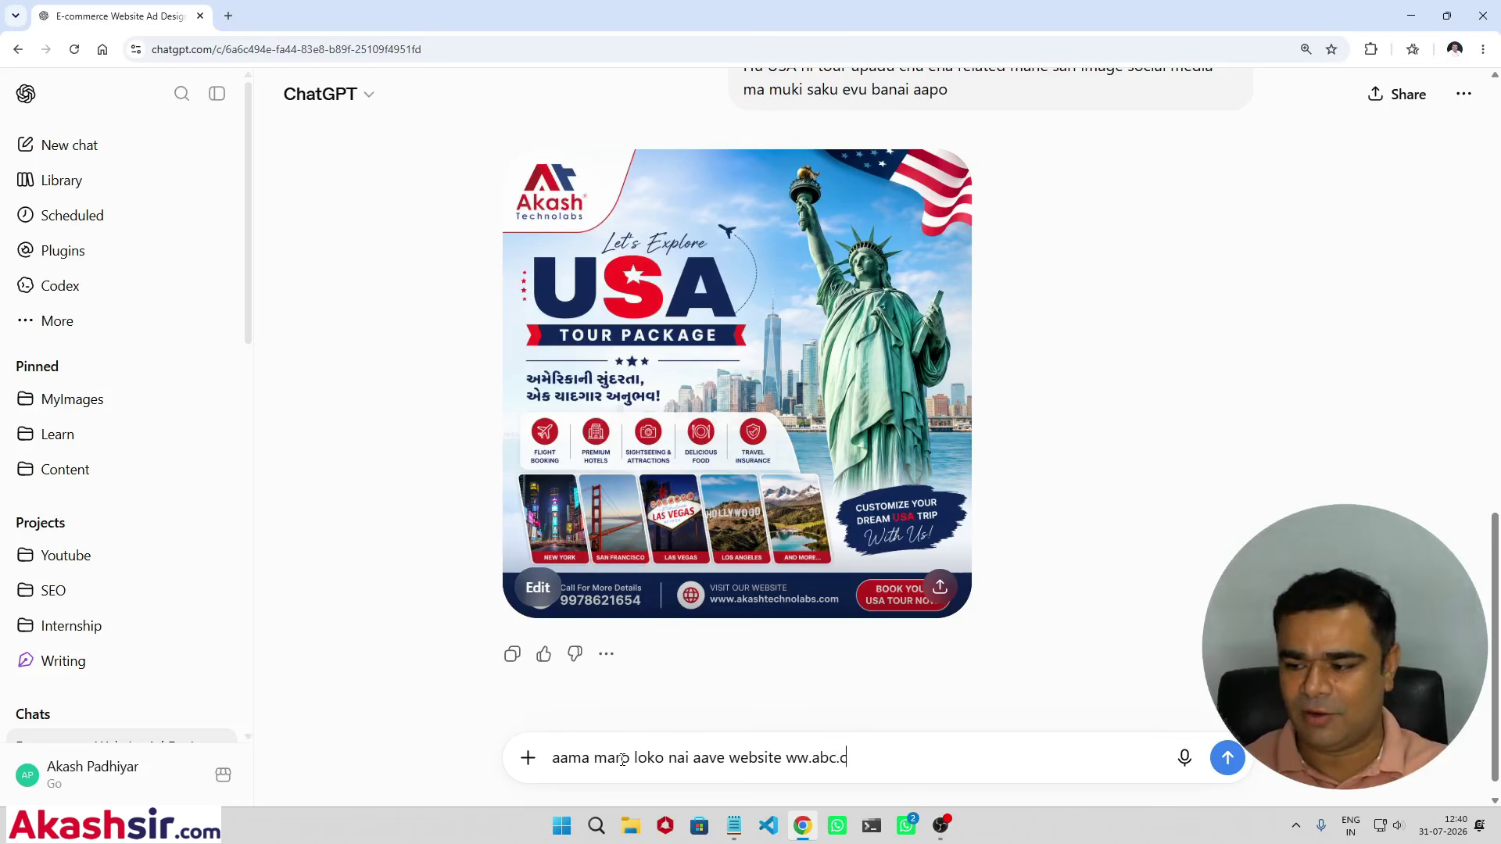
type("om che")
key("Return")
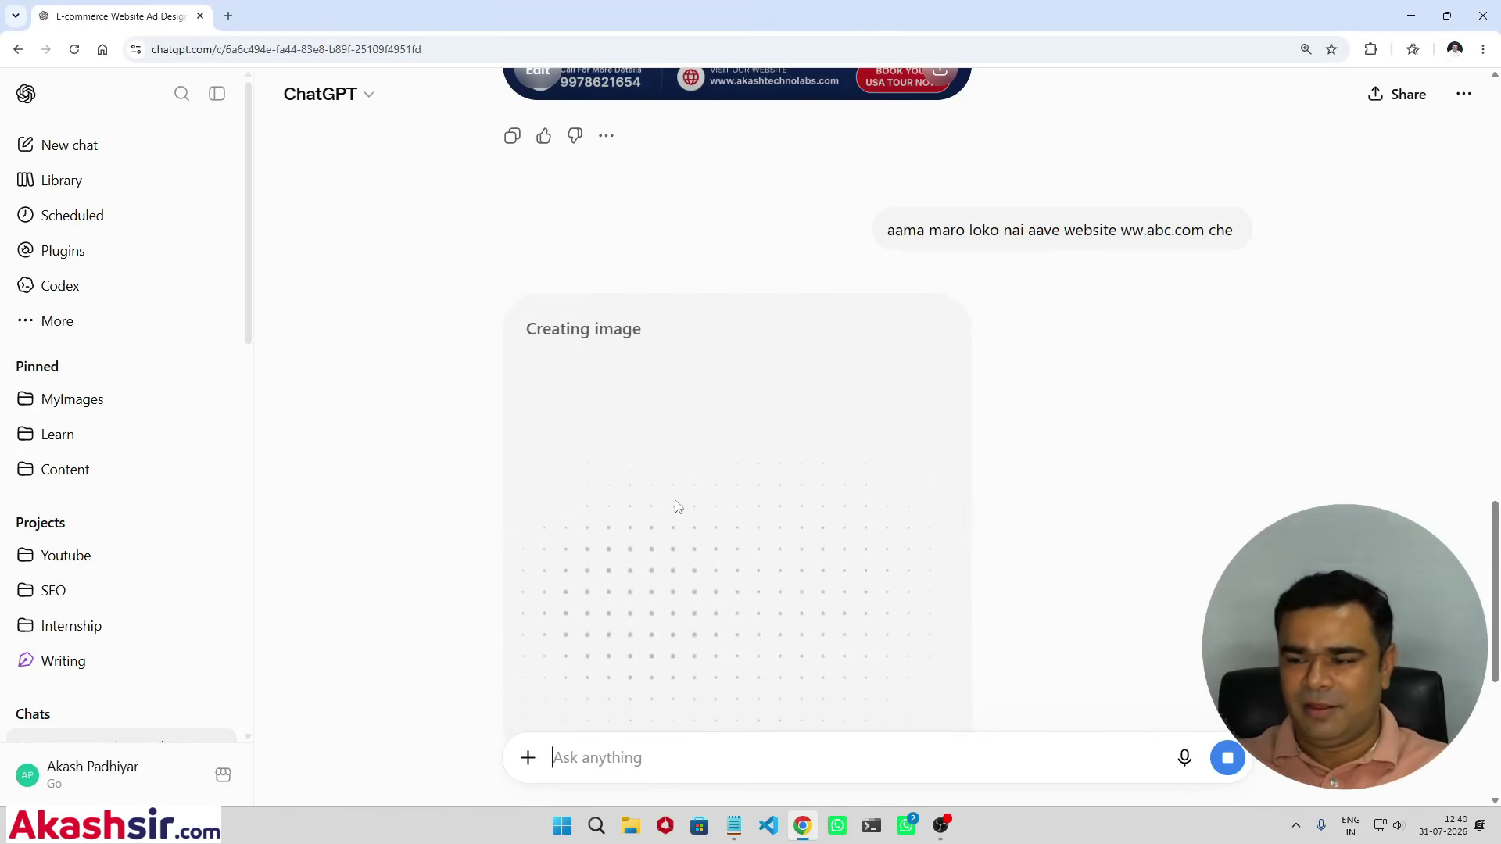
Step: Copy the entire AI-video infographic prompt from Notepad
left_click(732, 825)
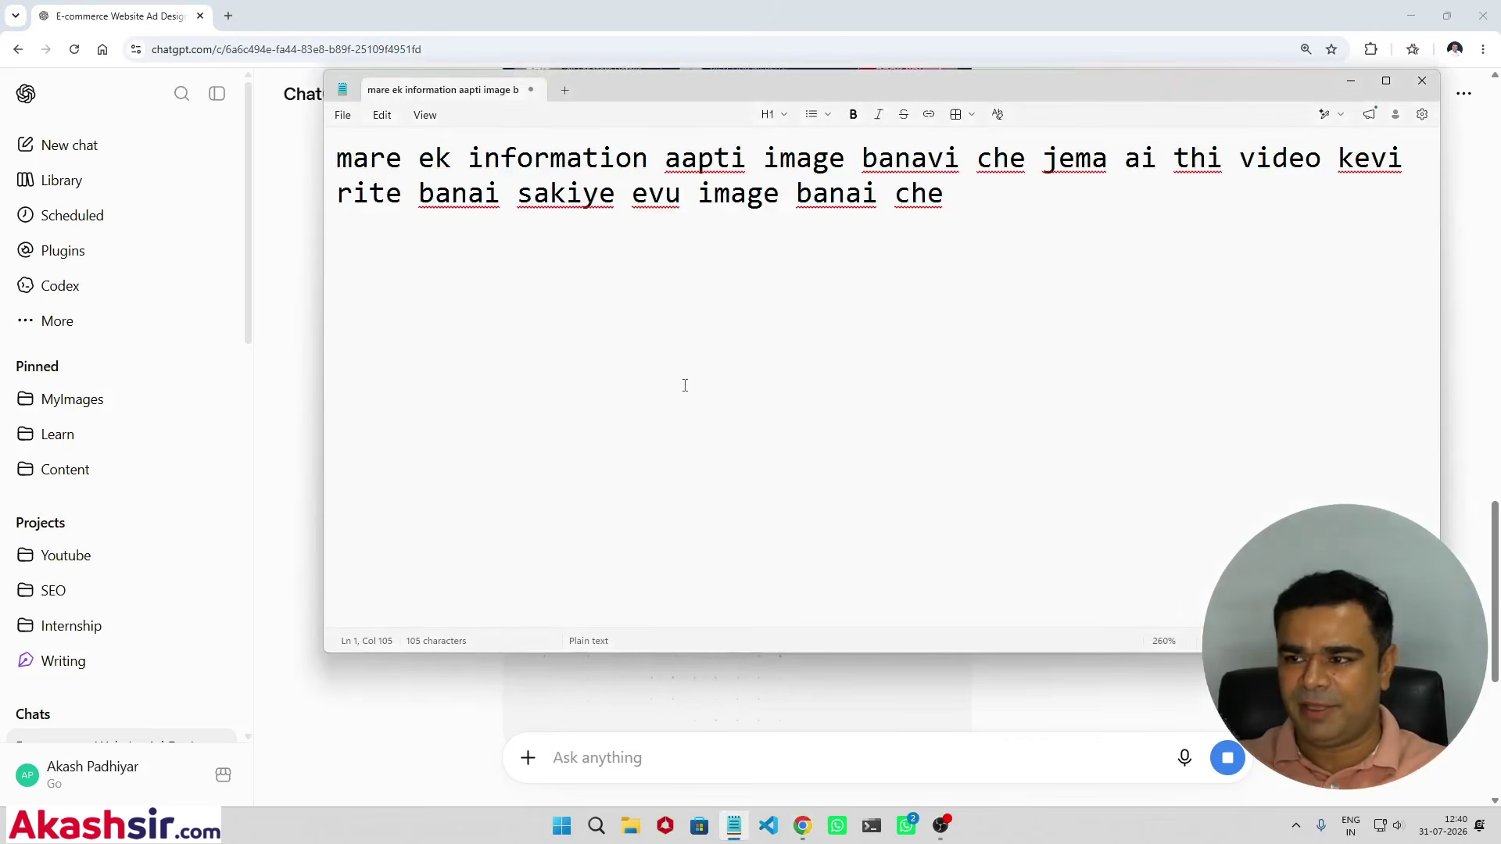
key("ctrl+a")
key("ctrl+c")
Step: Paste the Gujarati-English prompt into ChatGPT's Ask anything box while the poster keeps generating
left_click(817, 714)
scroll(828, 688, "down", 5)
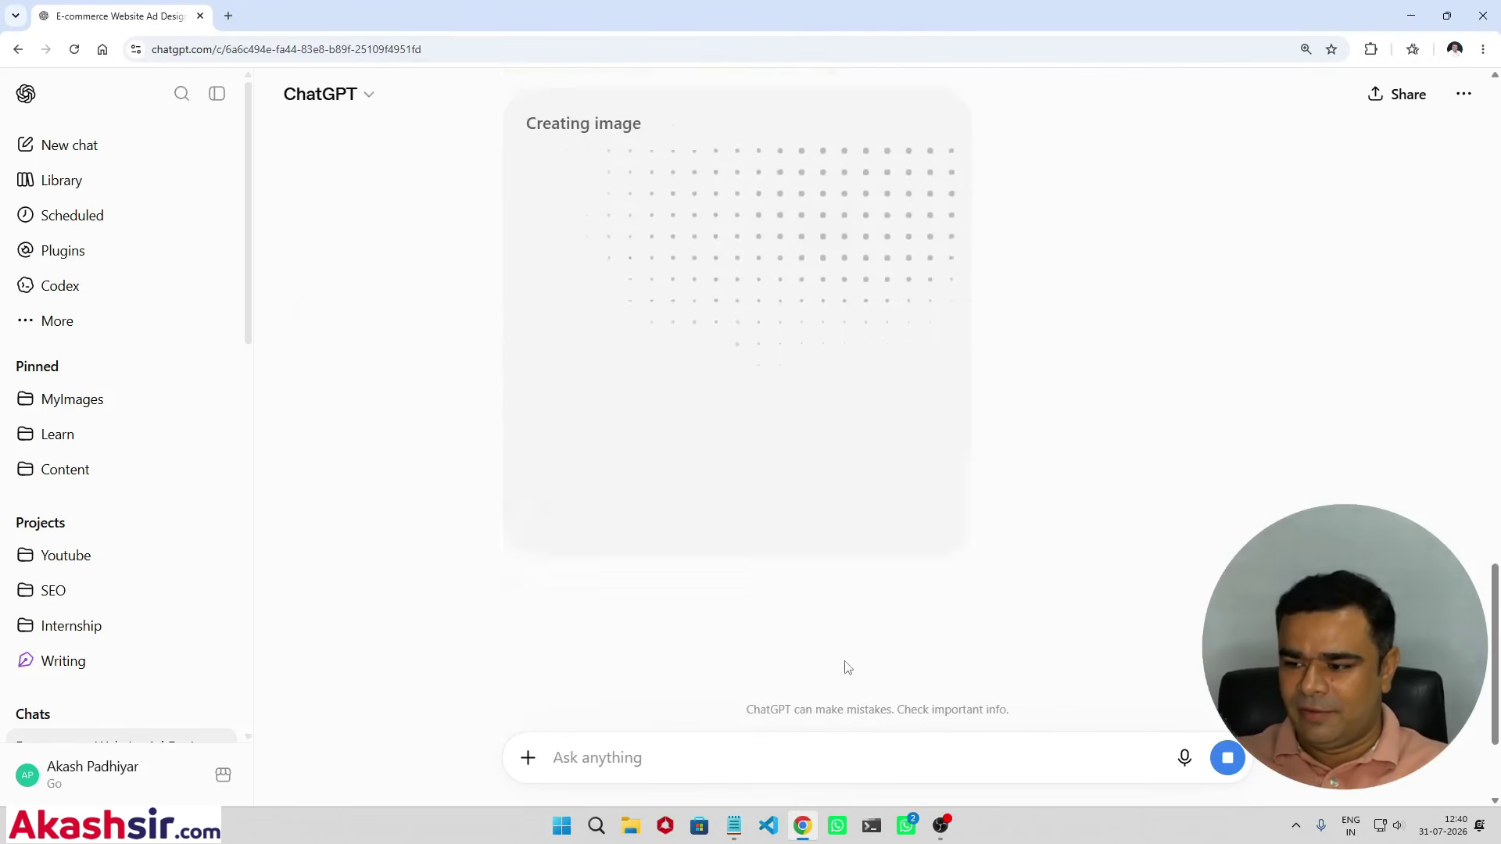
key("ctrl+v")
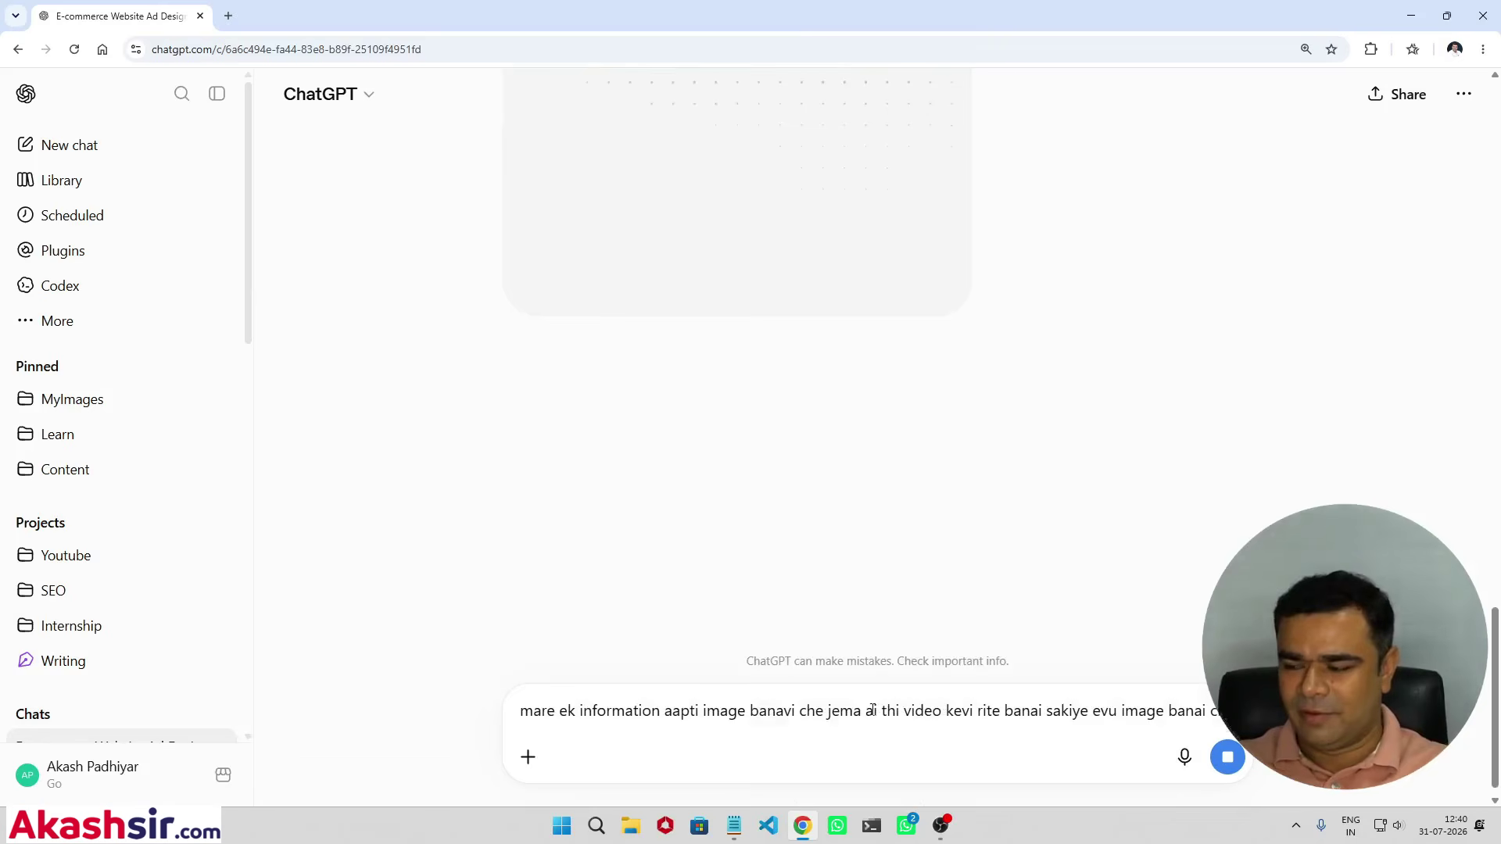
scroll(860, 672, "up", 5)
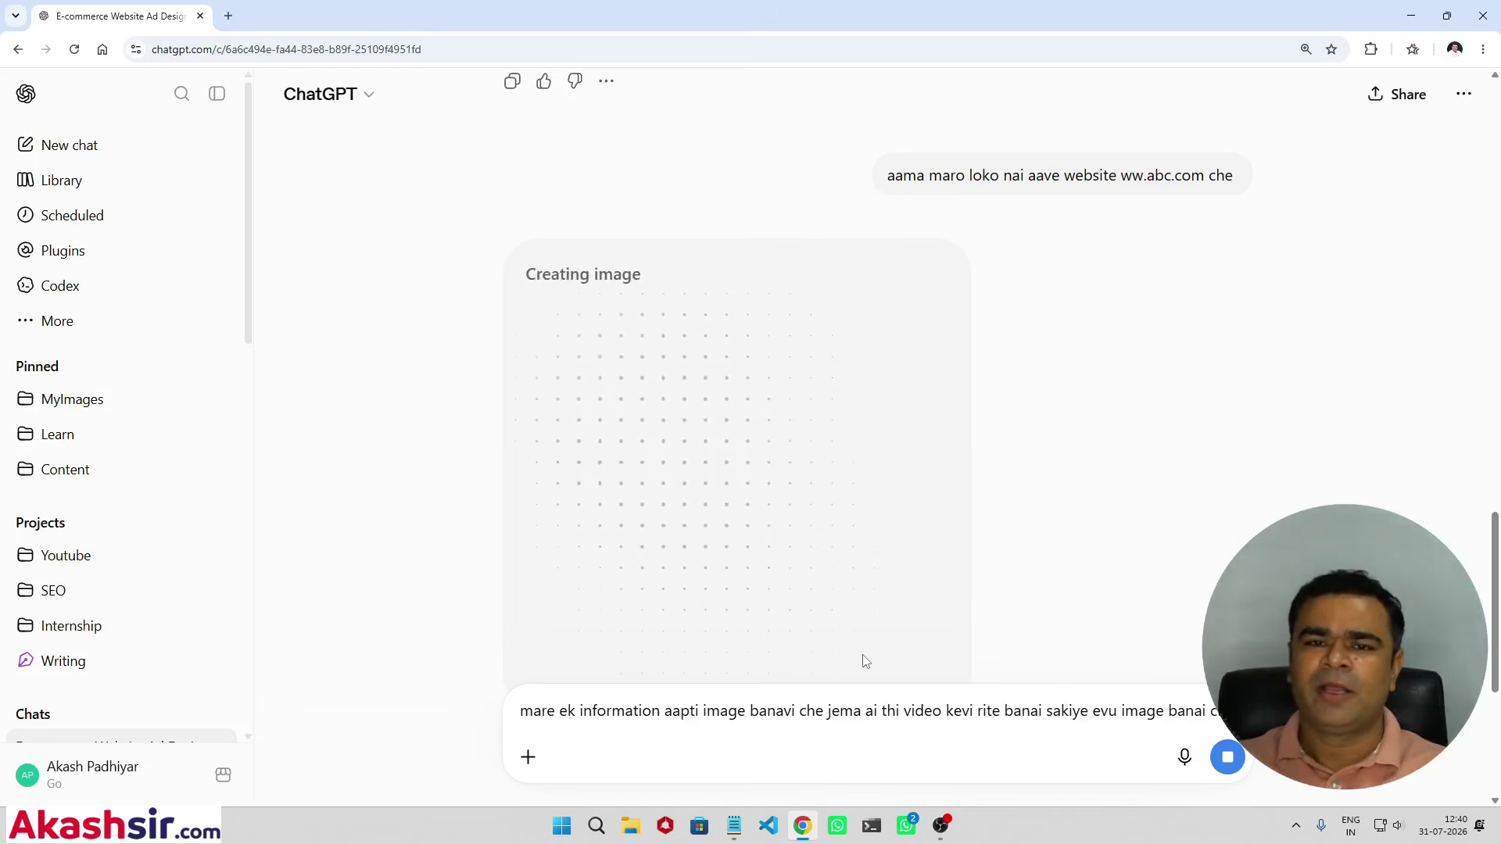
scroll(866, 661, "up", 6)
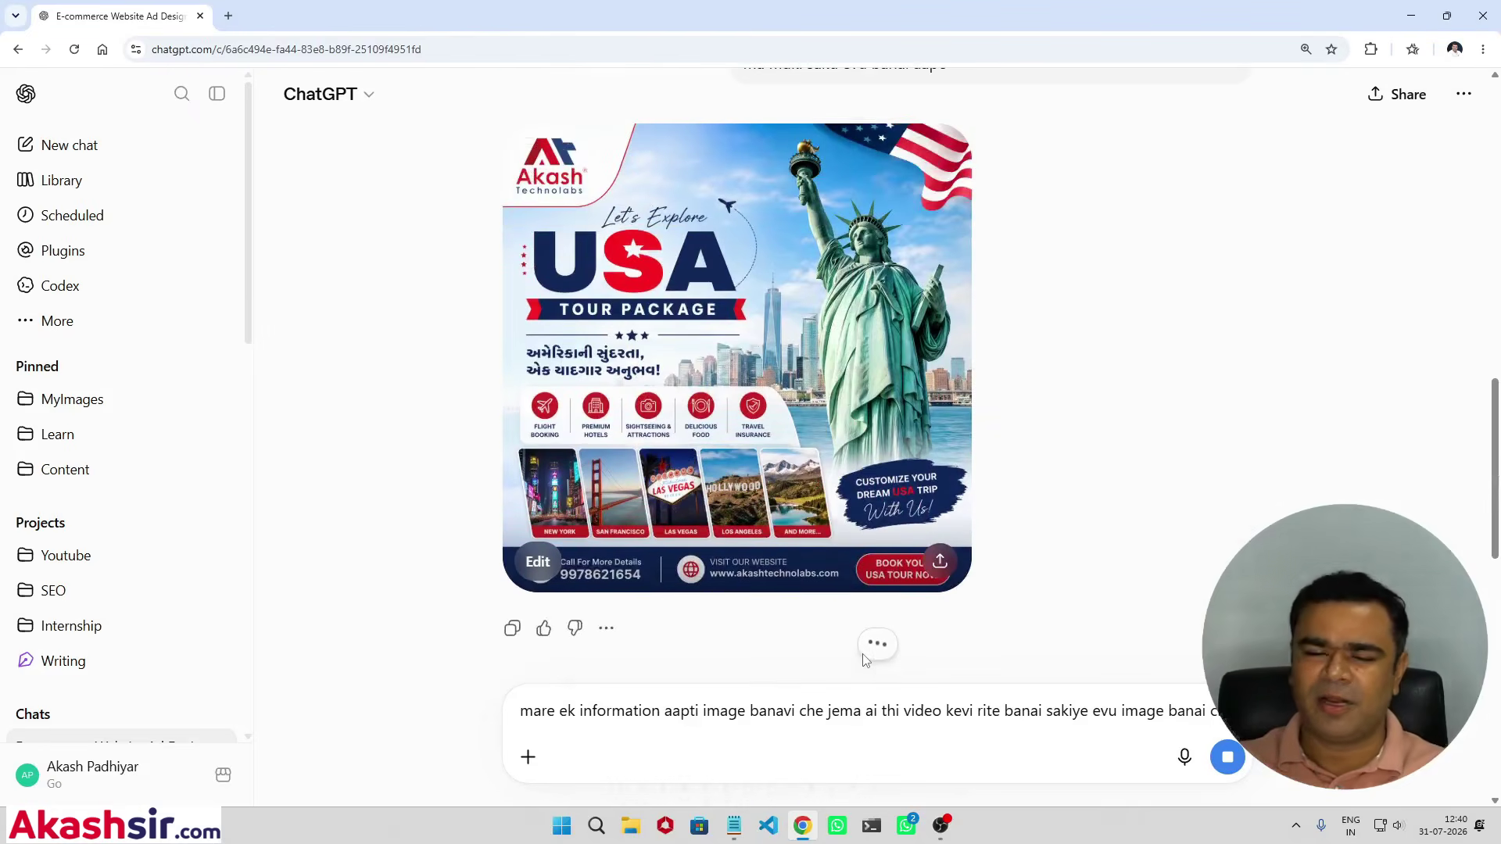
scroll(962, 477, "down", 10)
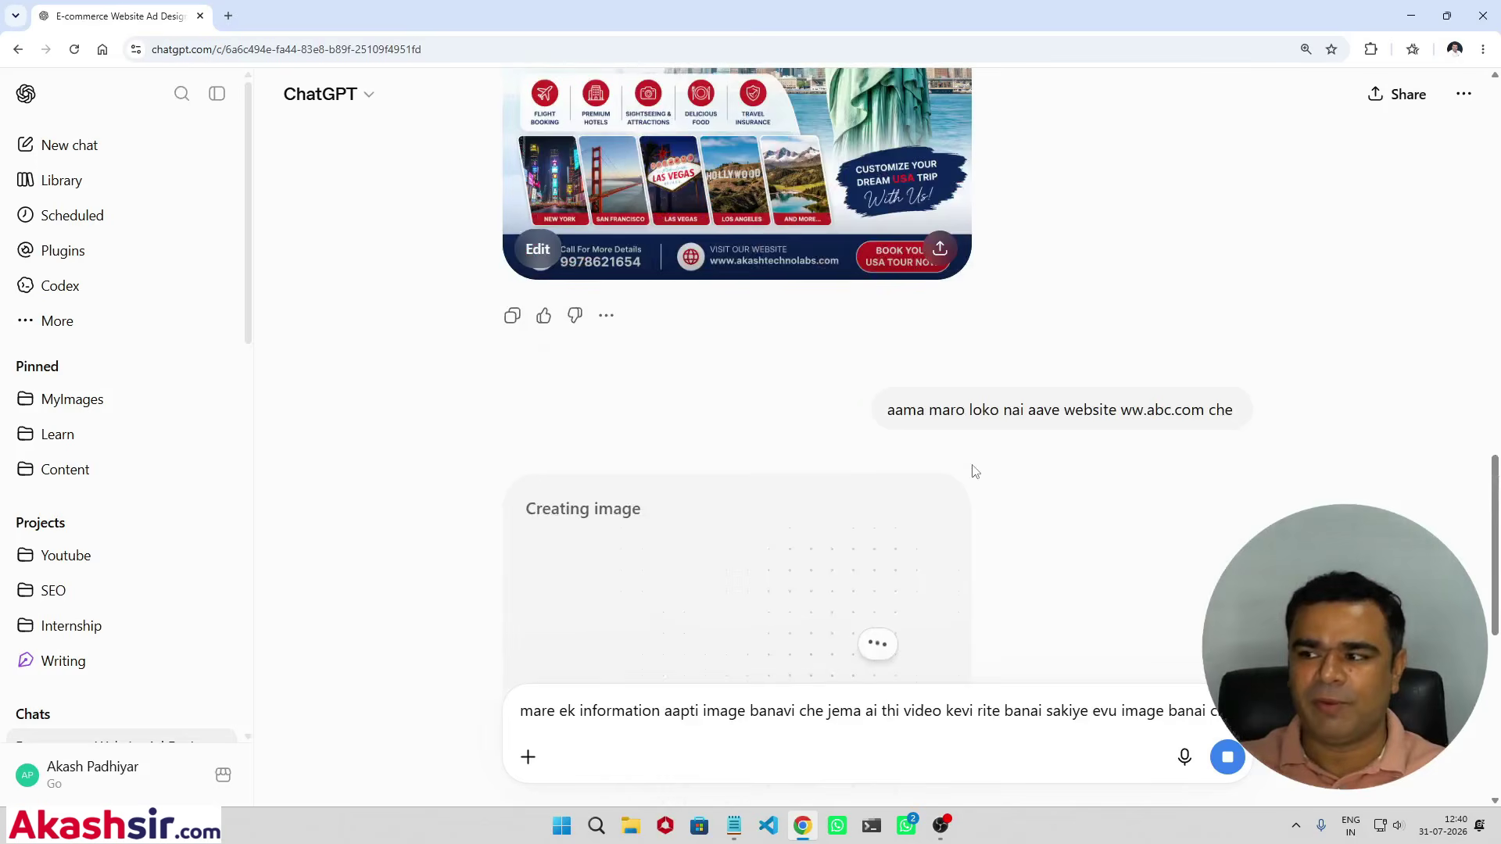
scroll(967, 481, "up", 2)
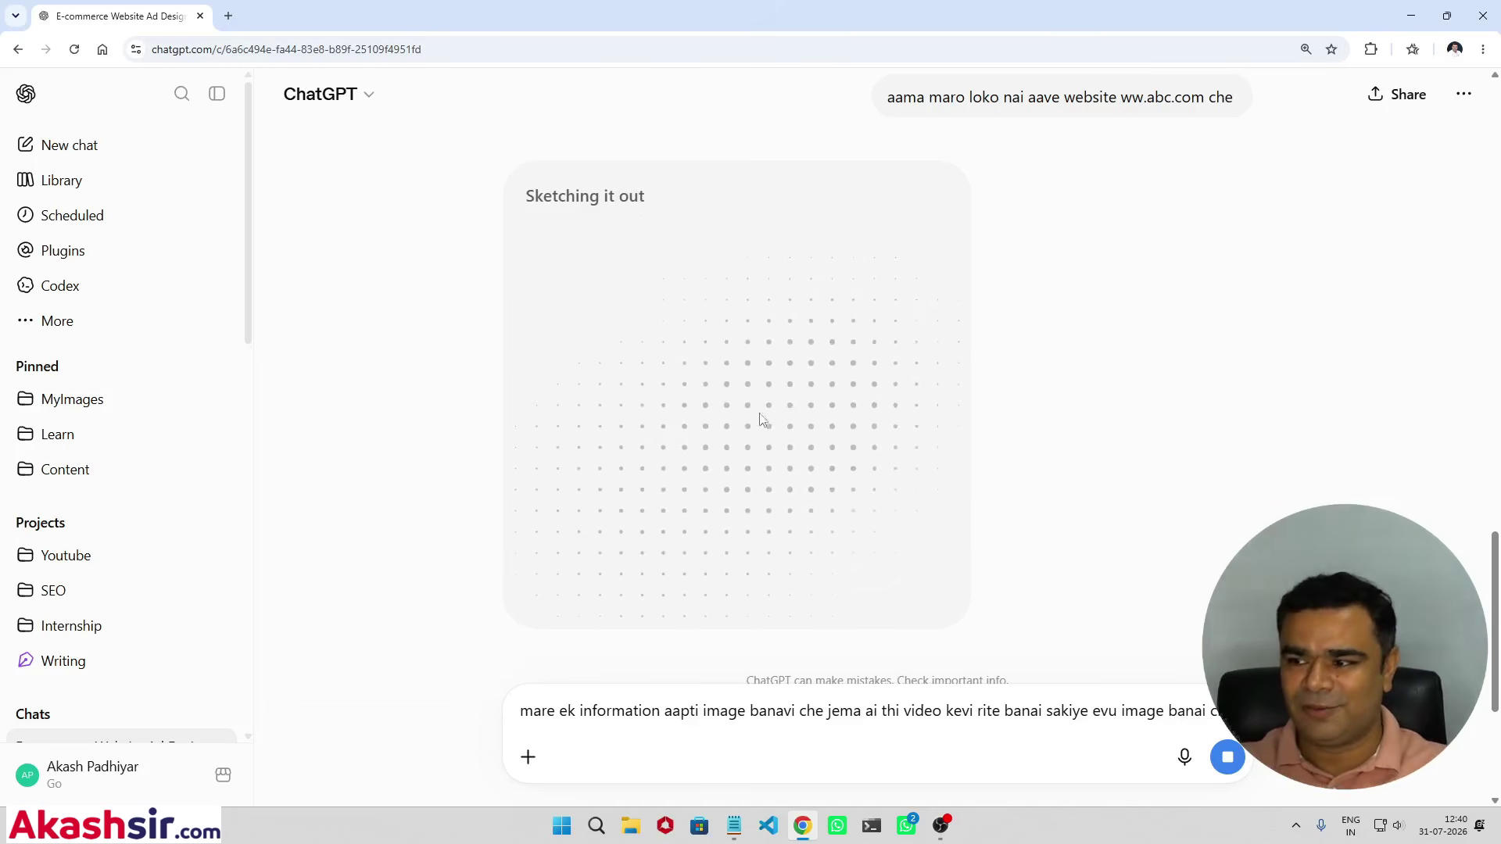
scroll(770, 437, "down", 2)
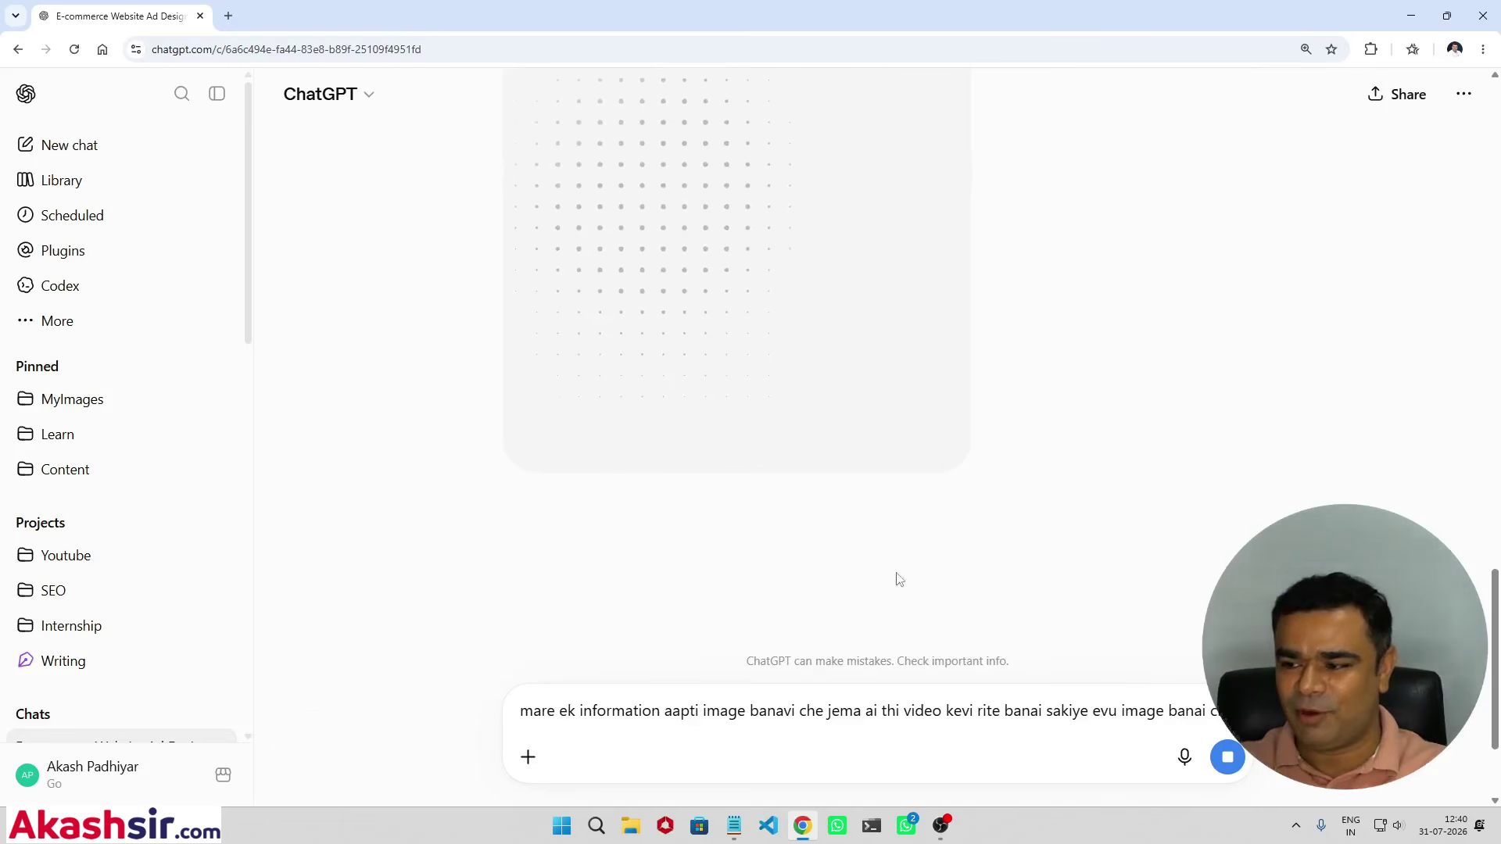
scroll(768, 426, "up", 3)
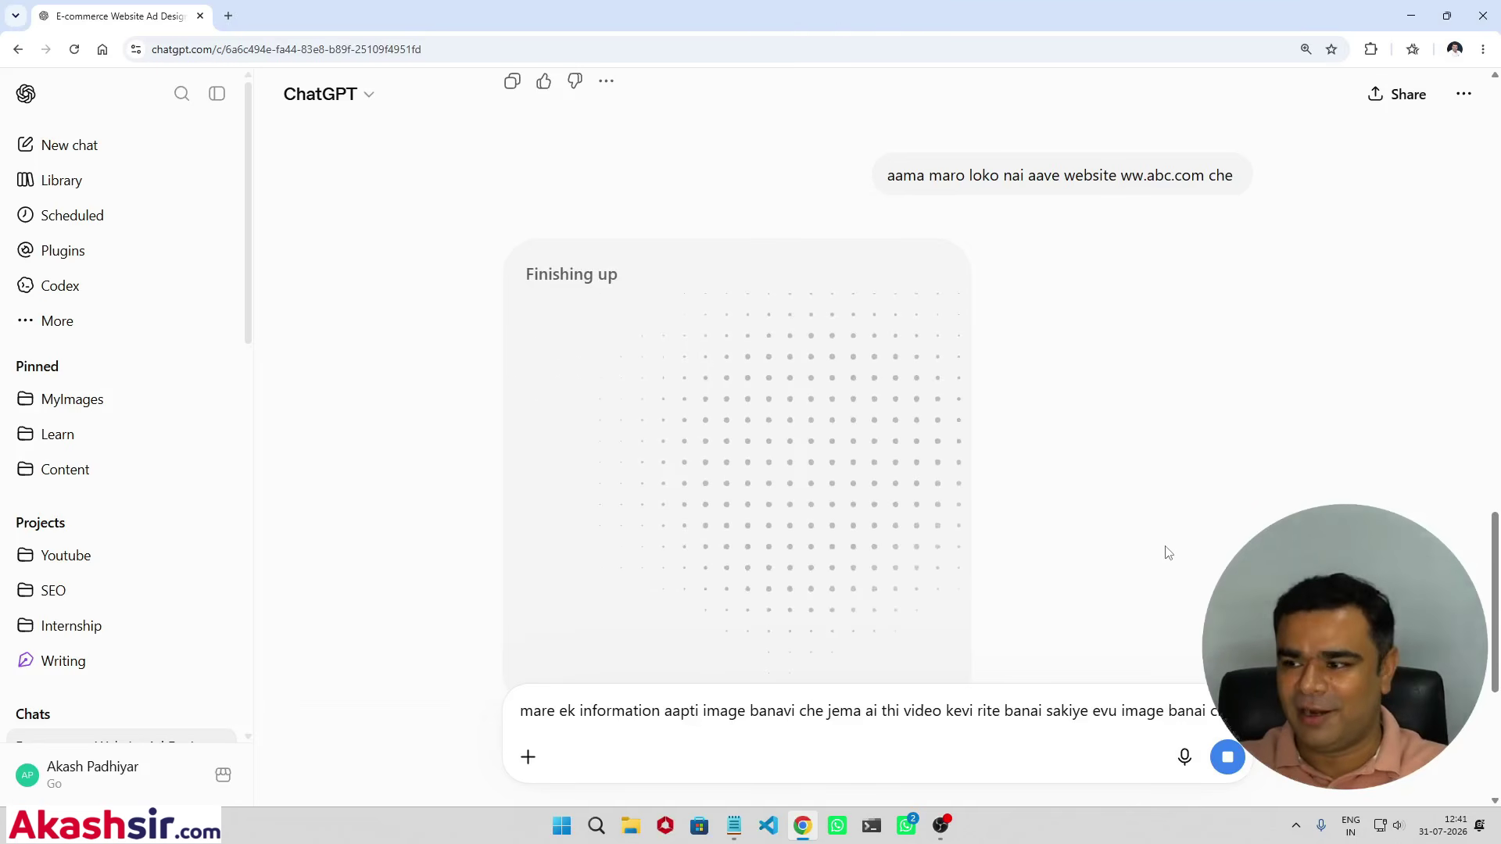
scroll(1165, 556, "down", 5)
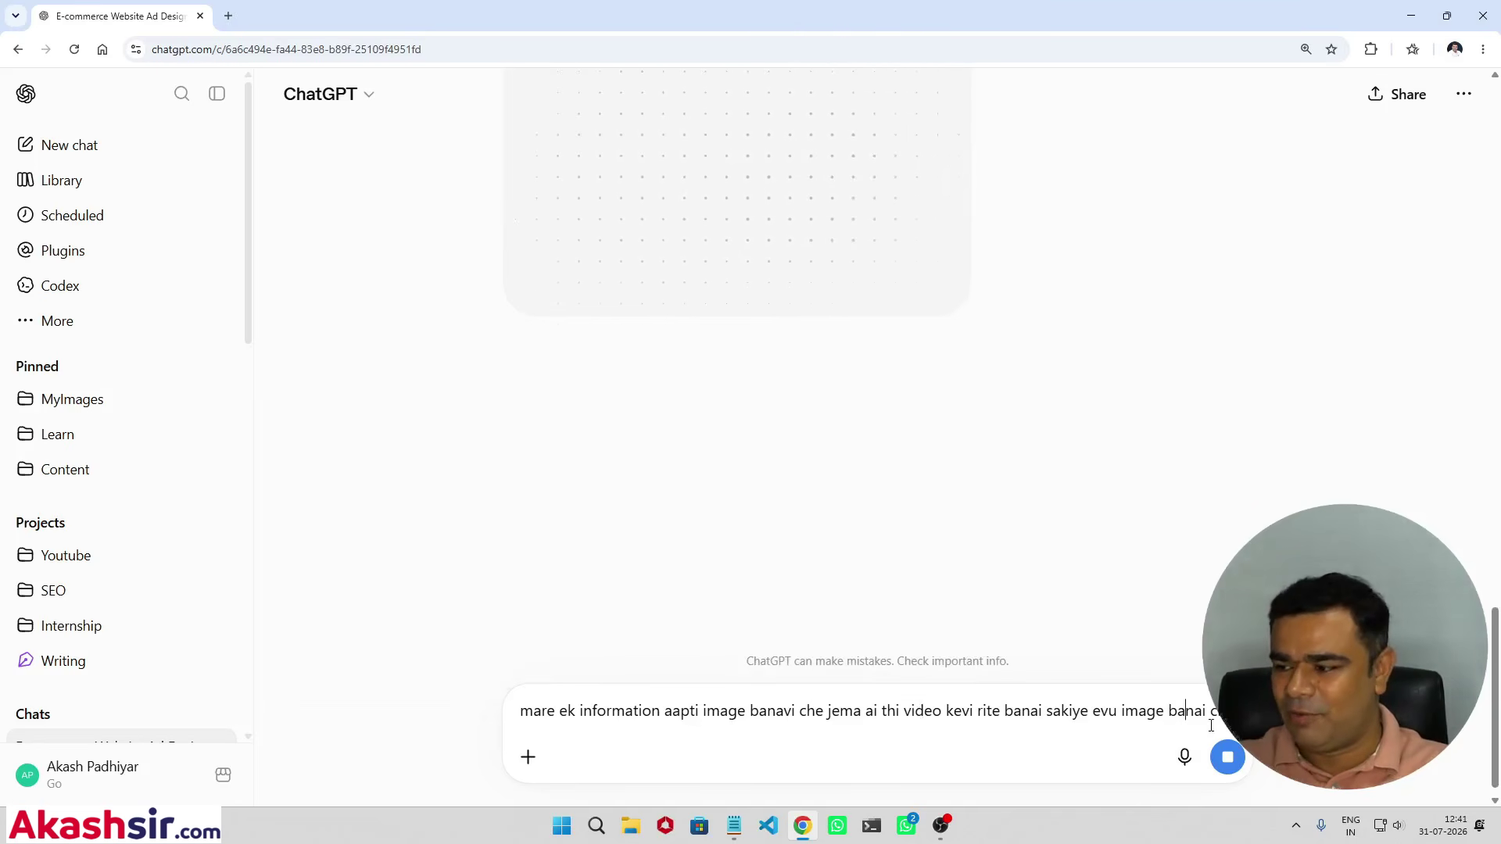
scroll(1061, 553, "up", 3)
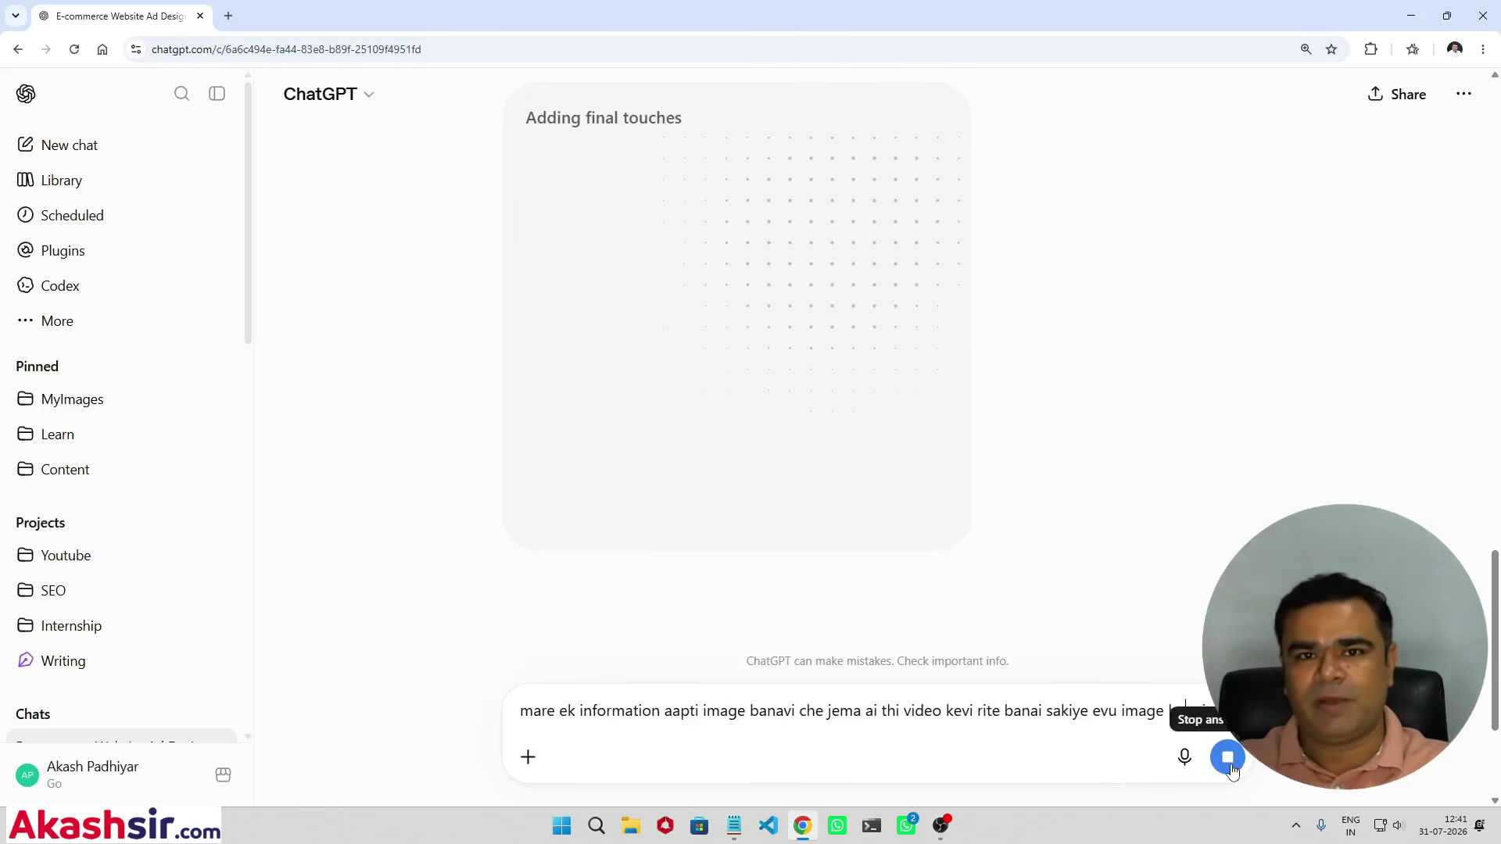
scroll(813, 367, "up", 1)
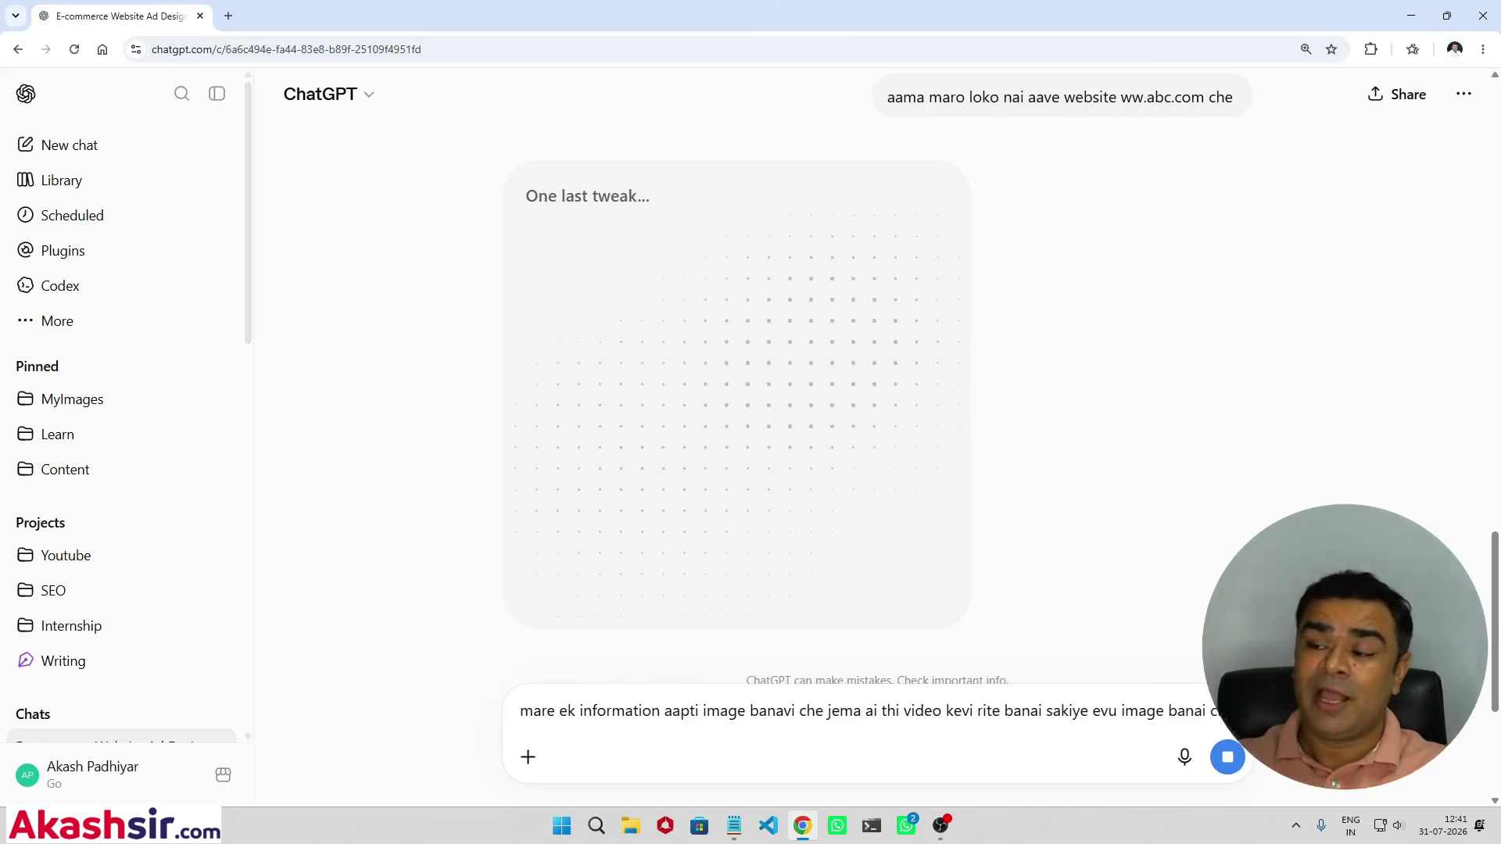
scroll(1142, 582, "up", 7)
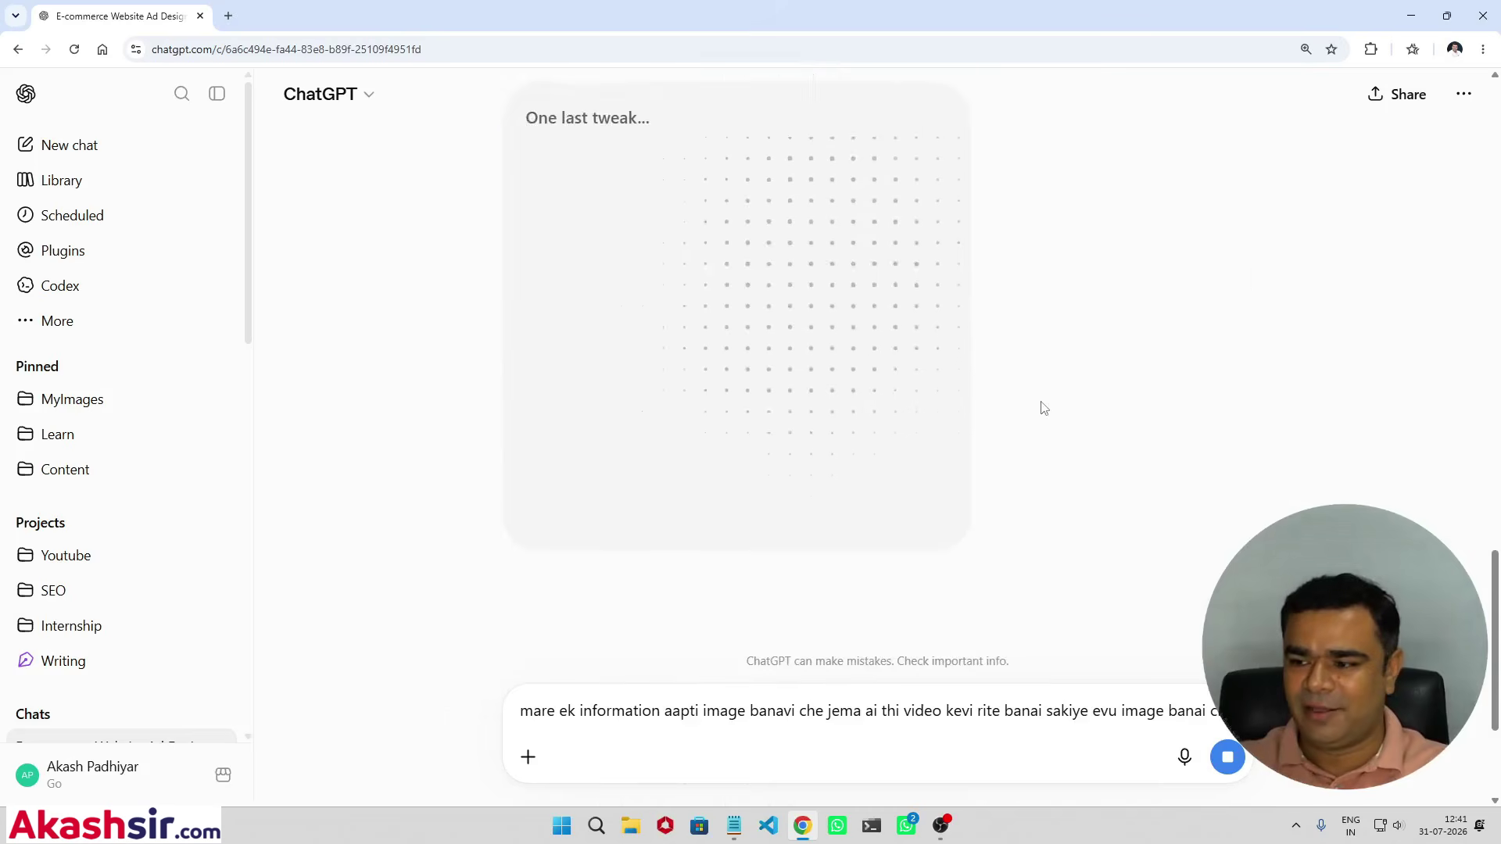
scroll(1063, 436, "up", 2)
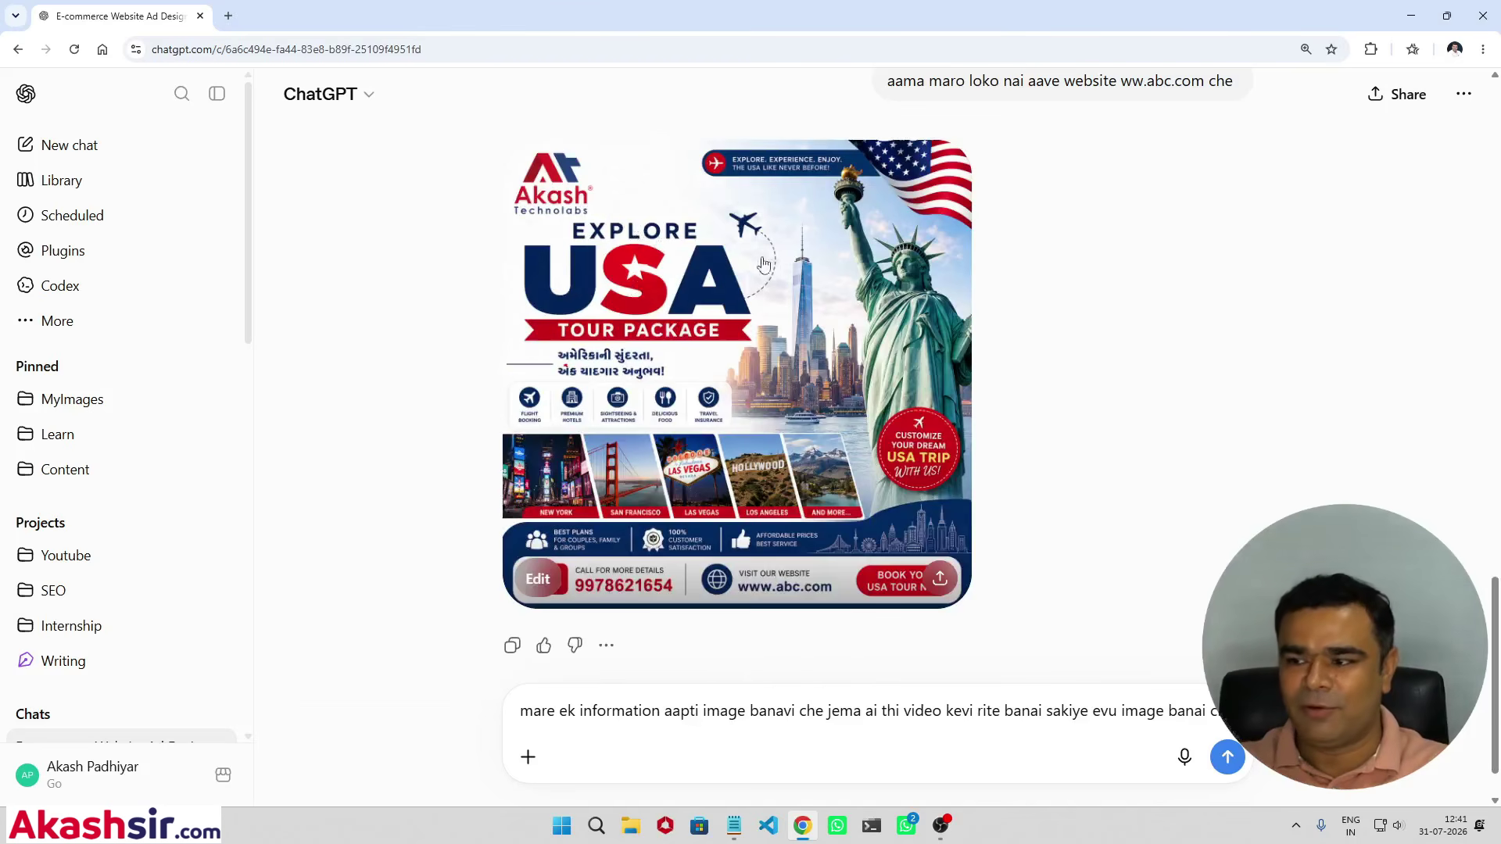
Step: Send the pasted AI-video infographic request and watch the Creating image placeholder
scroll(910, 382, "up", 5)
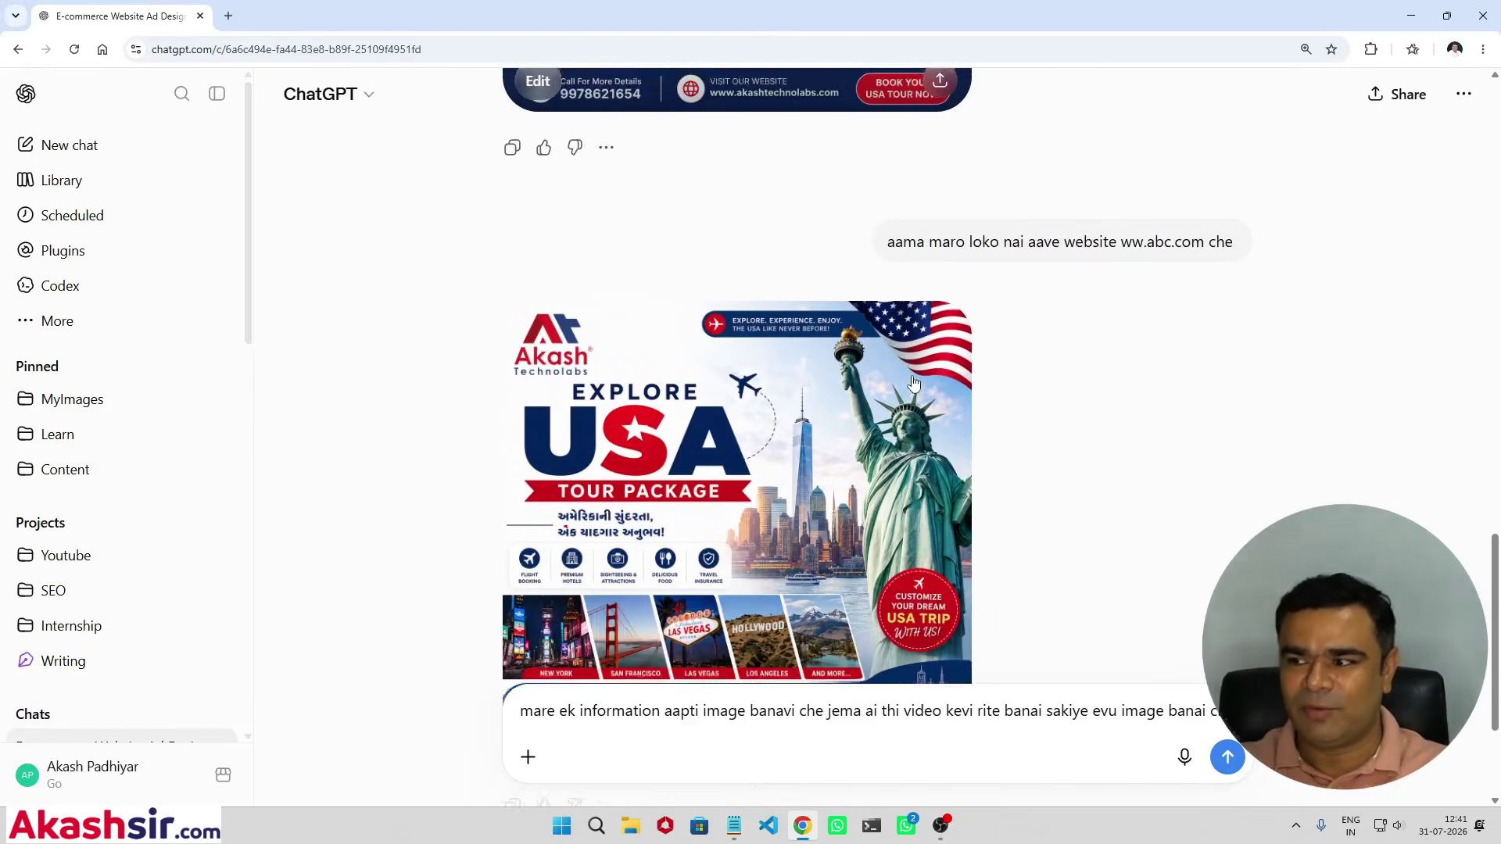
scroll(913, 382, "up", 2)
scroll(914, 381, "down", 6)
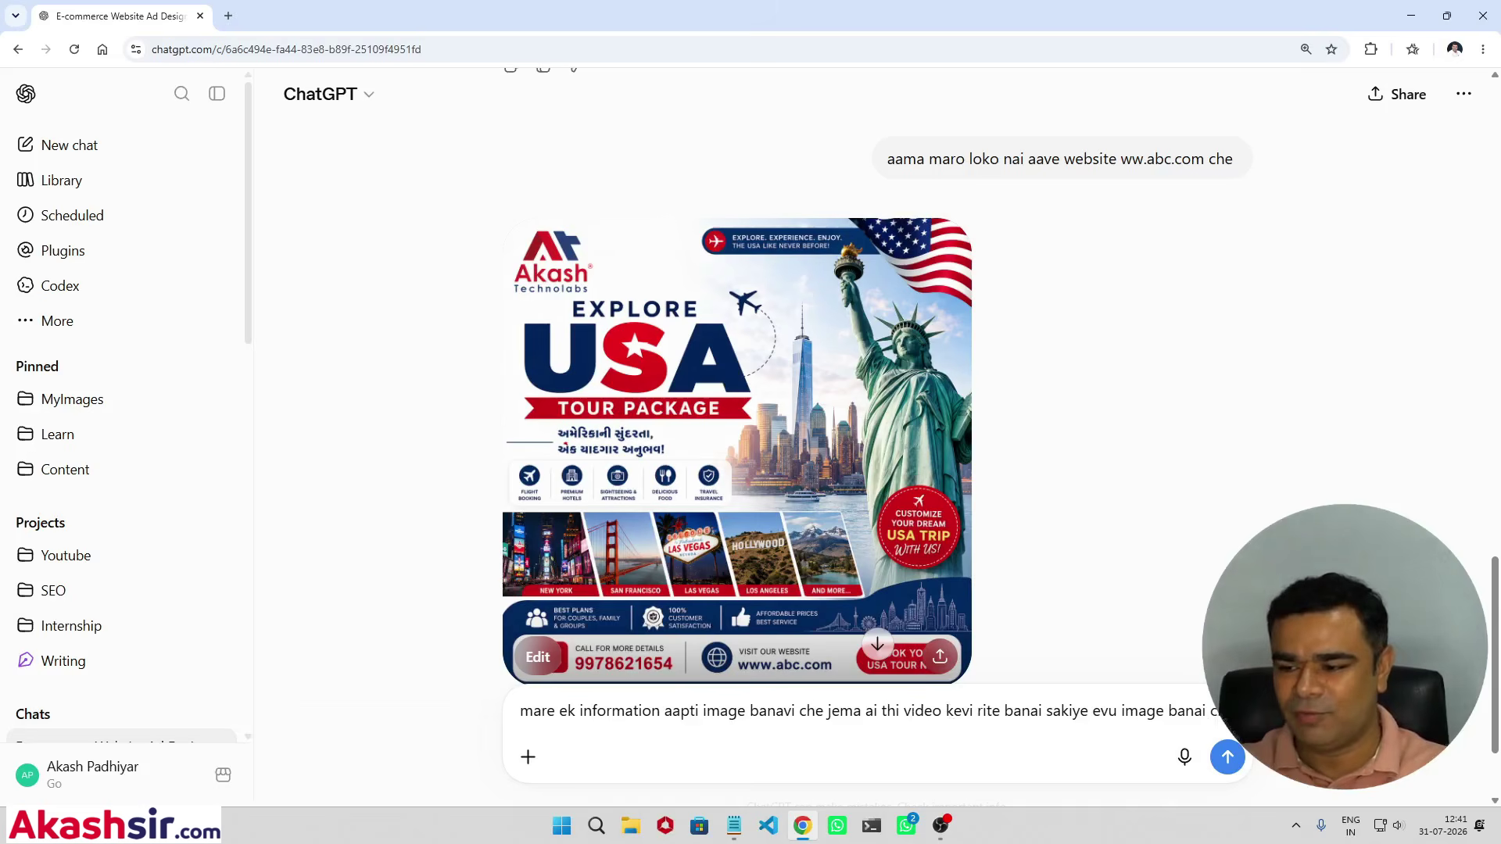
key("Return")
scroll(1190, 502, "up", 3)
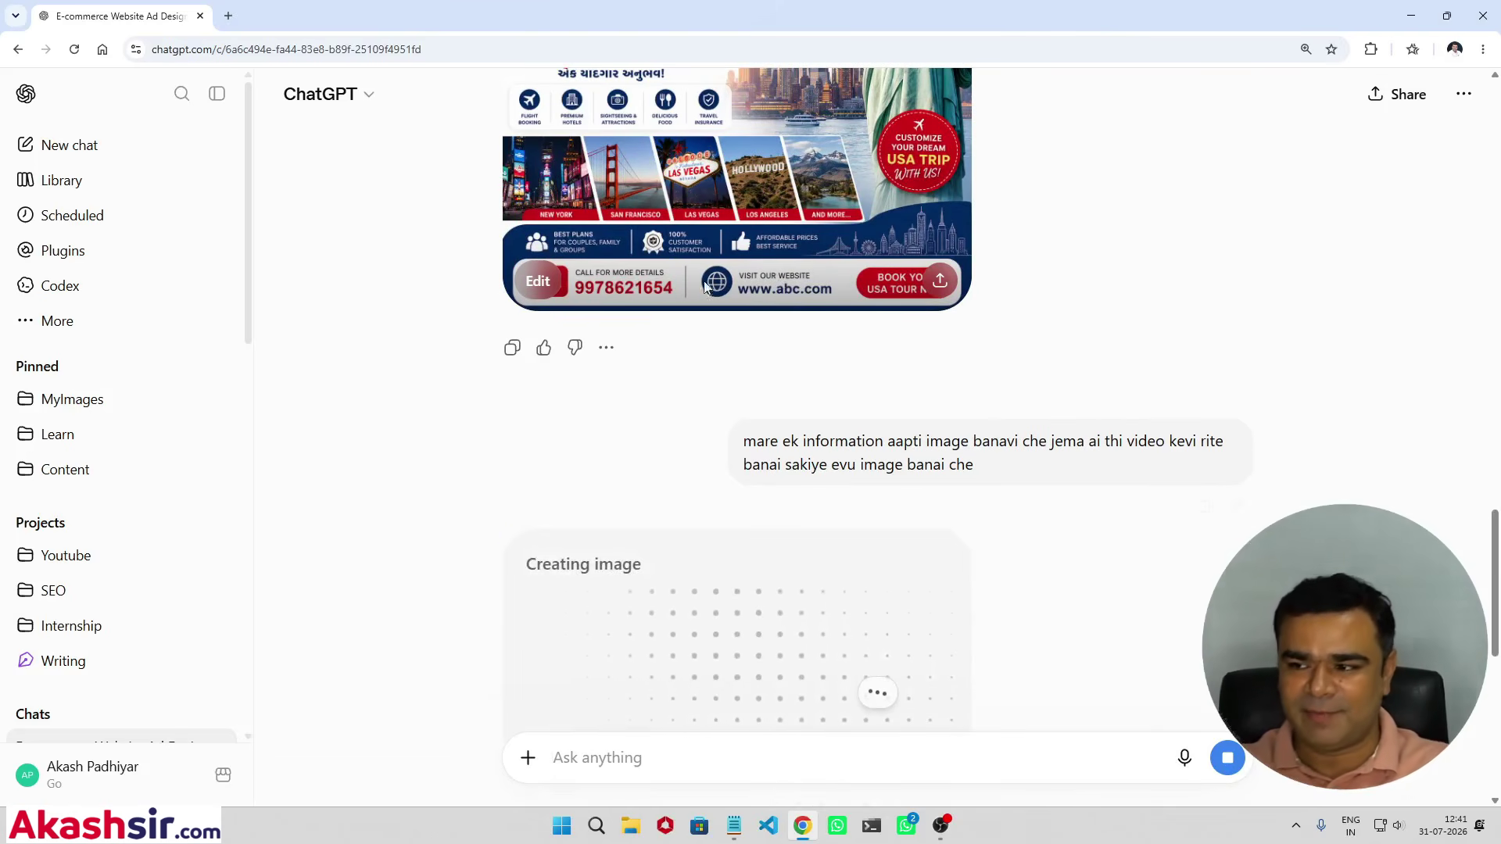
scroll(808, 289, "up", 5)
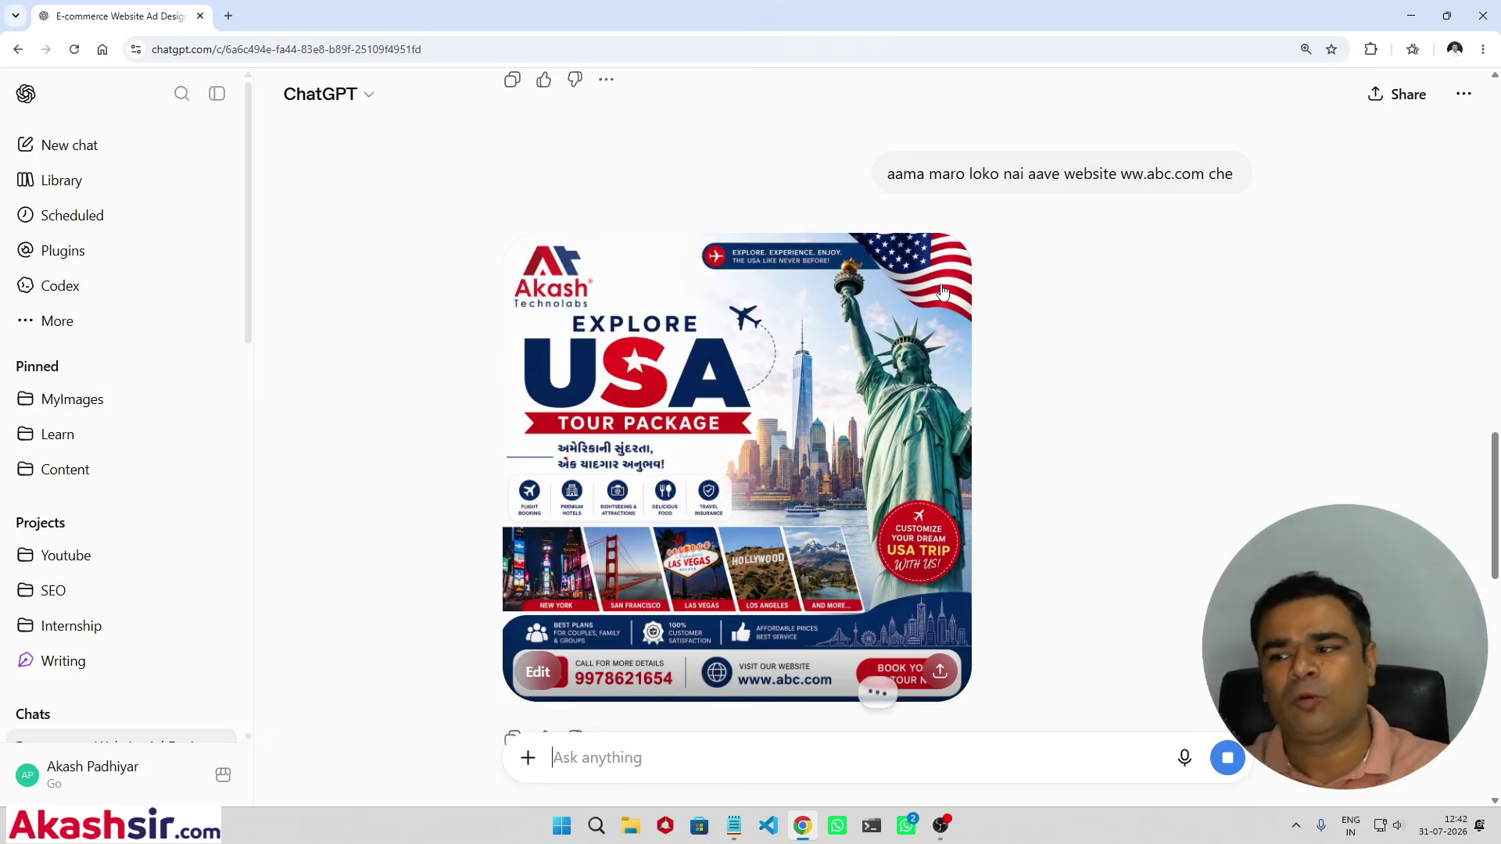
scroll(942, 292, "down", 10)
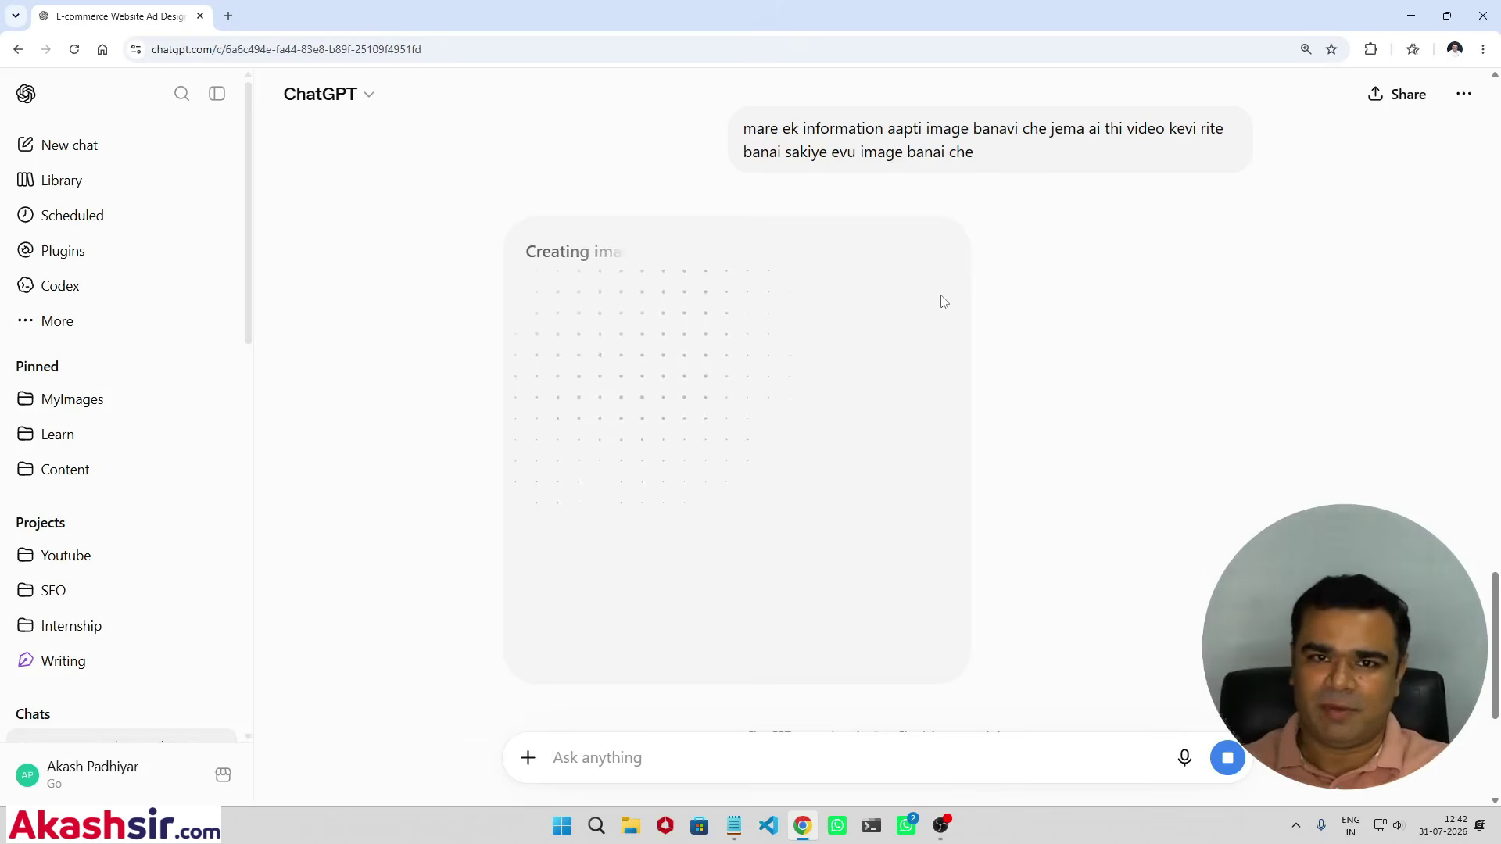
scroll(938, 304, "up", 7)
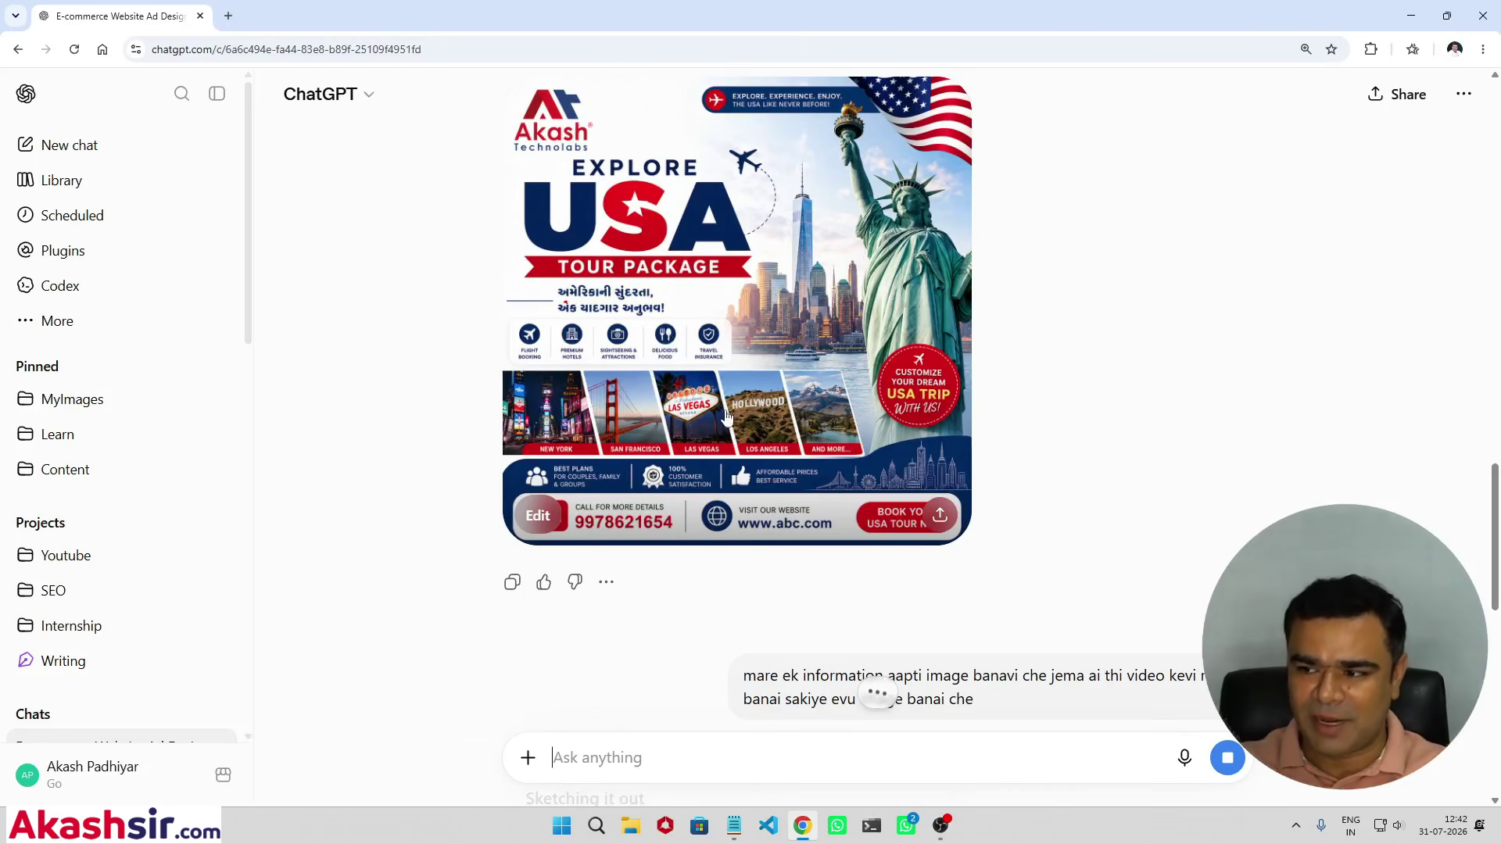
scroll(899, 383, "up", 1)
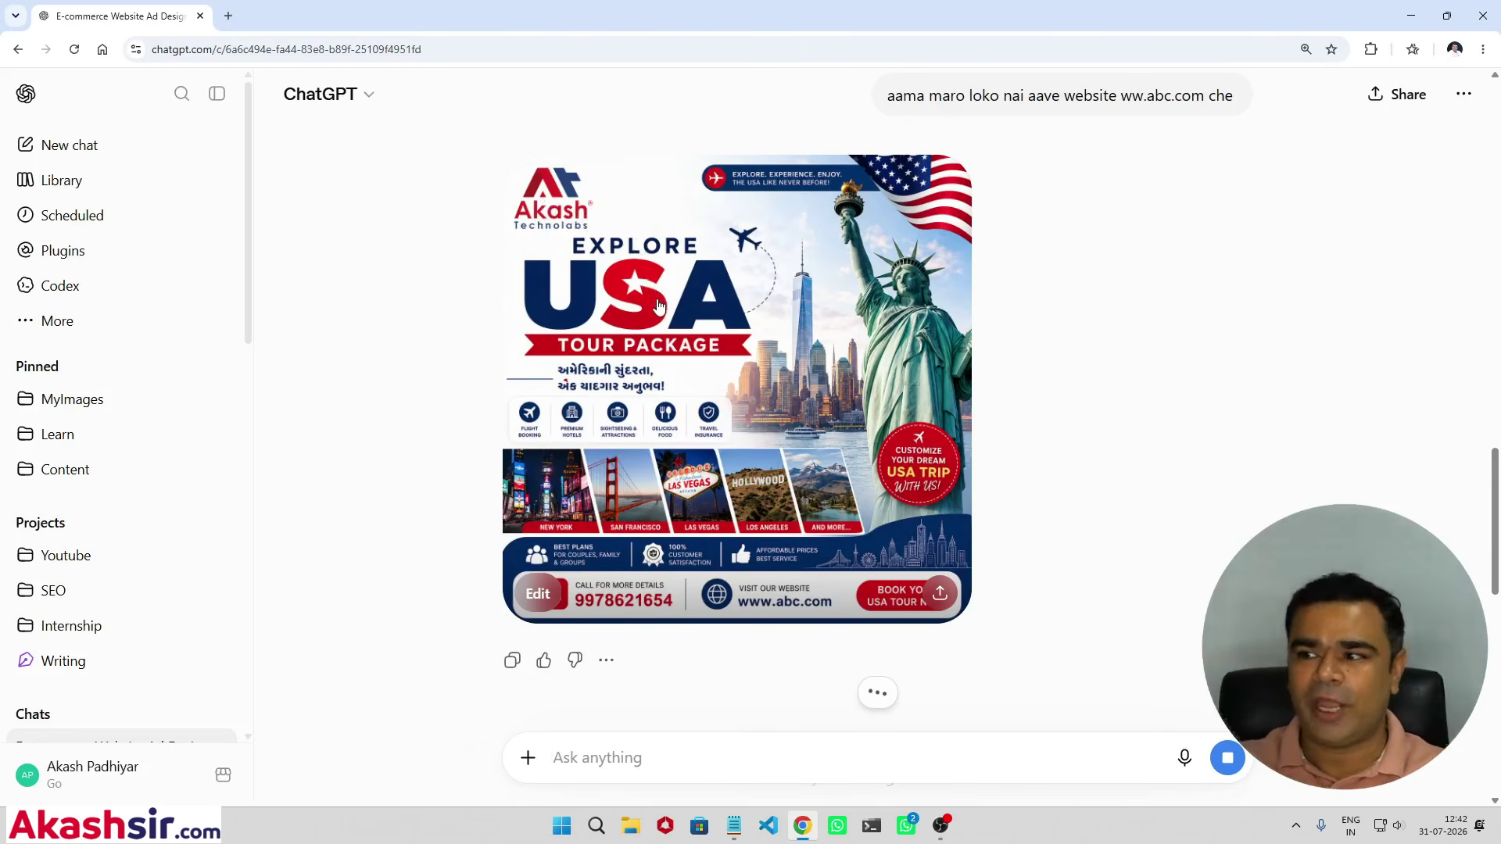
scroll(765, 471, "down", 8)
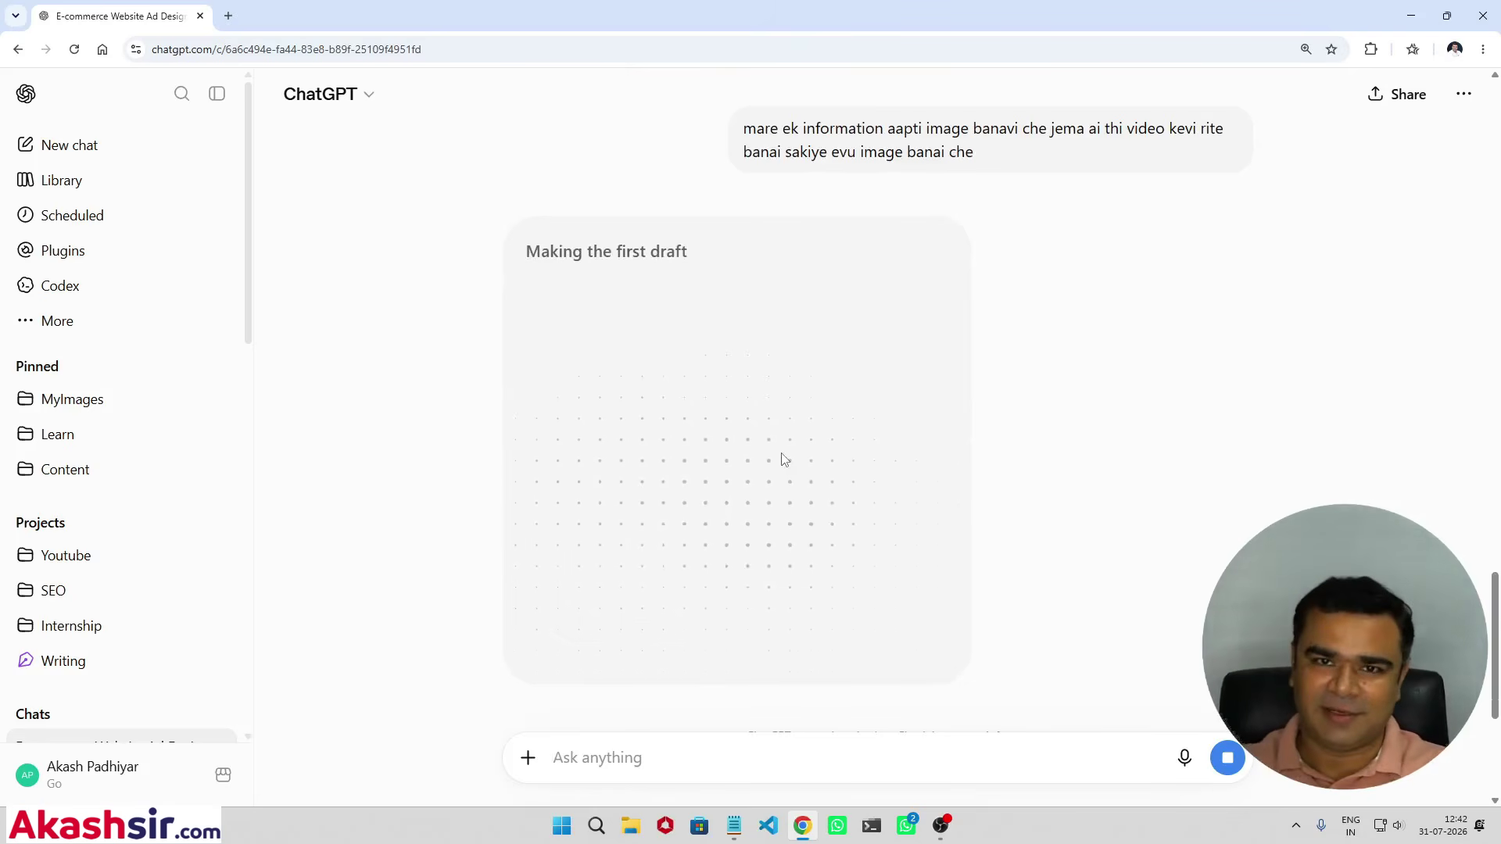
Step: Wait until Image 1 and Image 2 of the Gujarati AI-video infographic appear for comparison
scroll(884, 415, "down", 2)
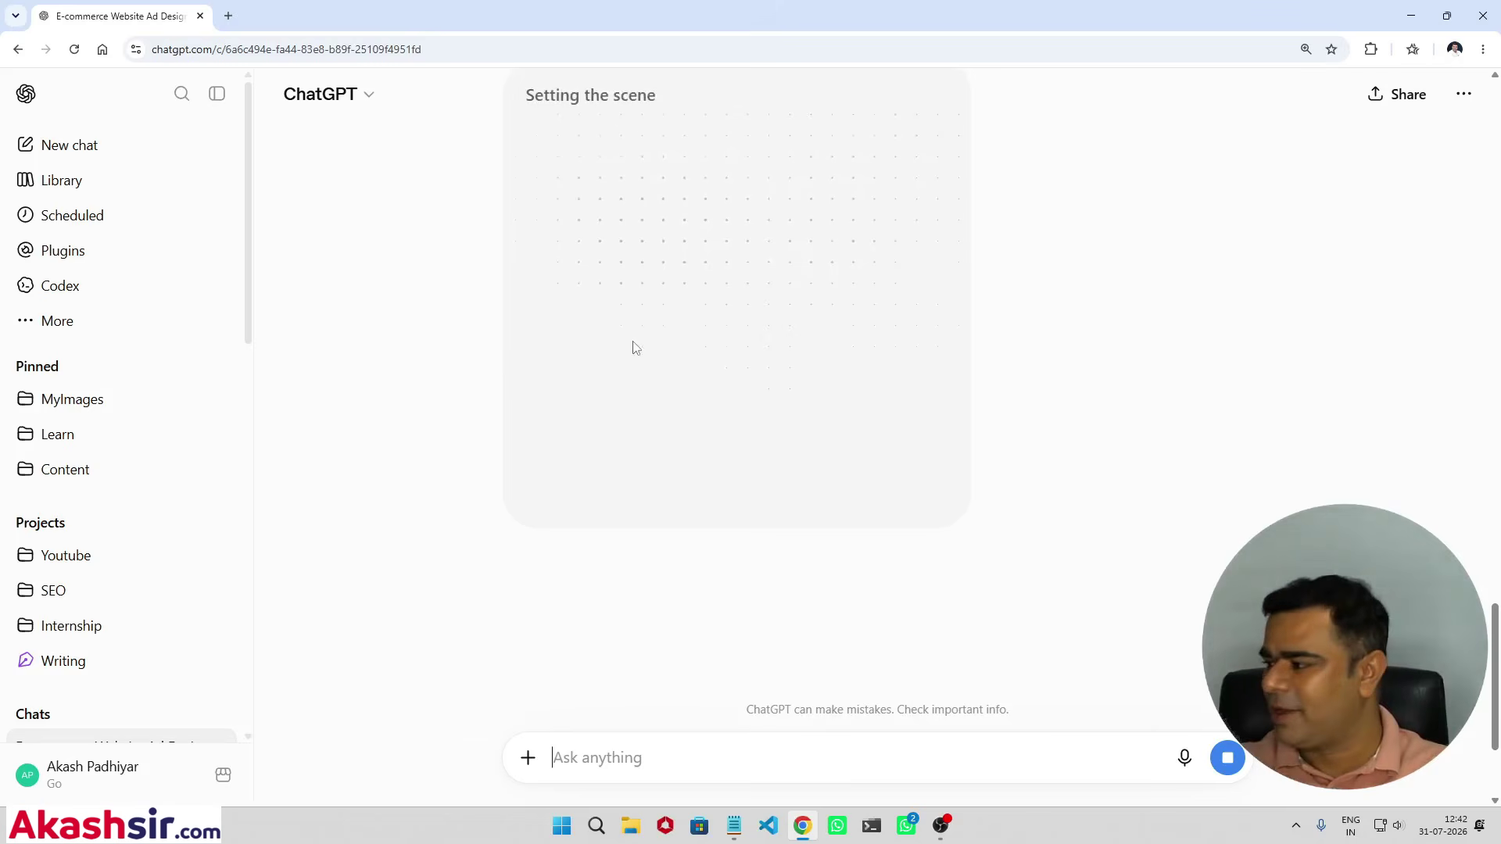
scroll(645, 297, "up", 2)
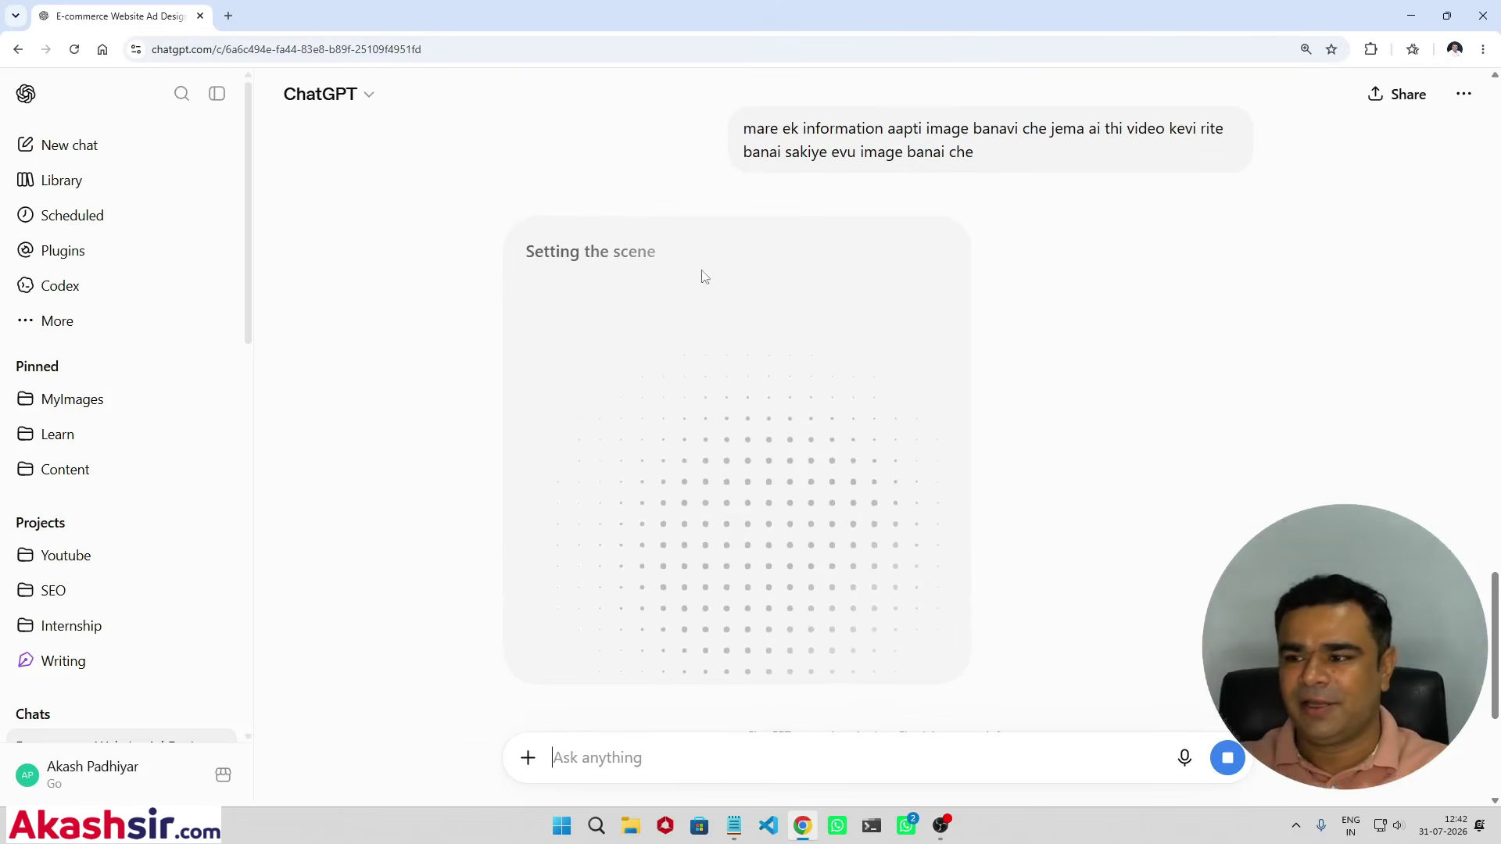
scroll(743, 493, "down", 1)
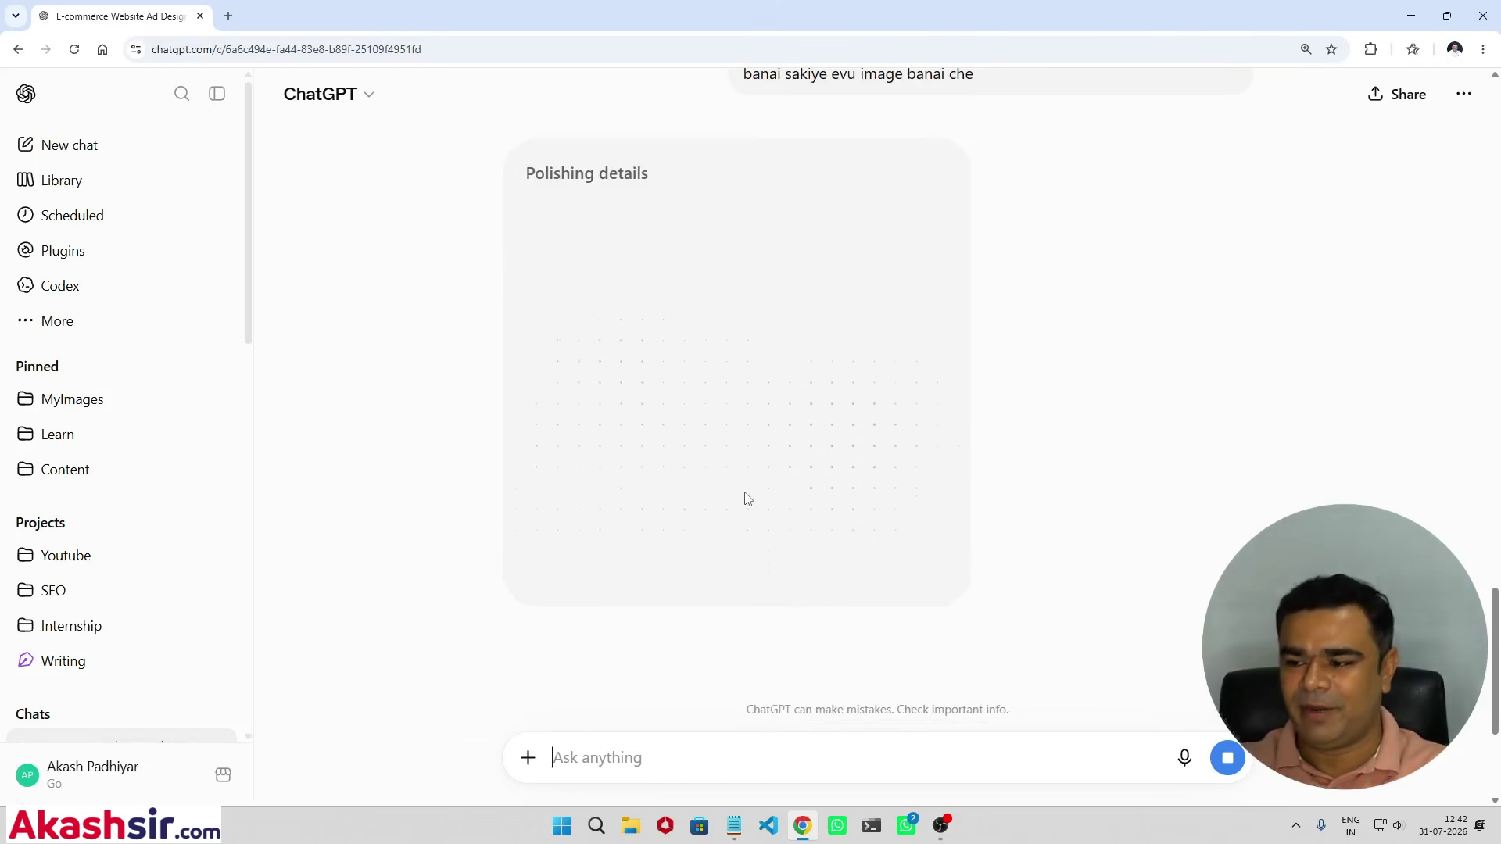
scroll(745, 499, "down", 1)
scroll(743, 499, "up", 2)
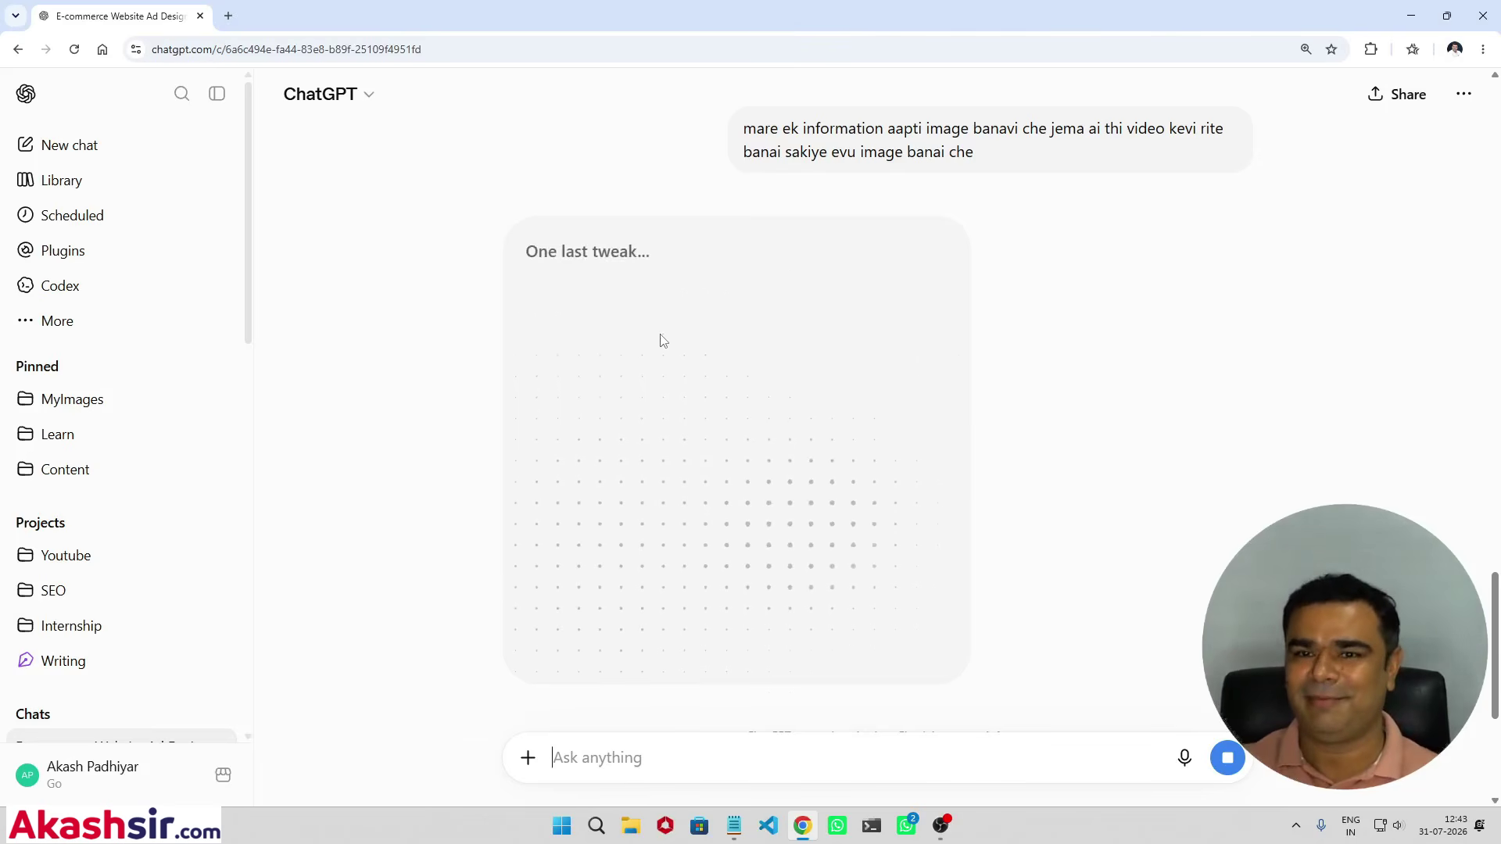
scroll(989, 332, "down", 1)
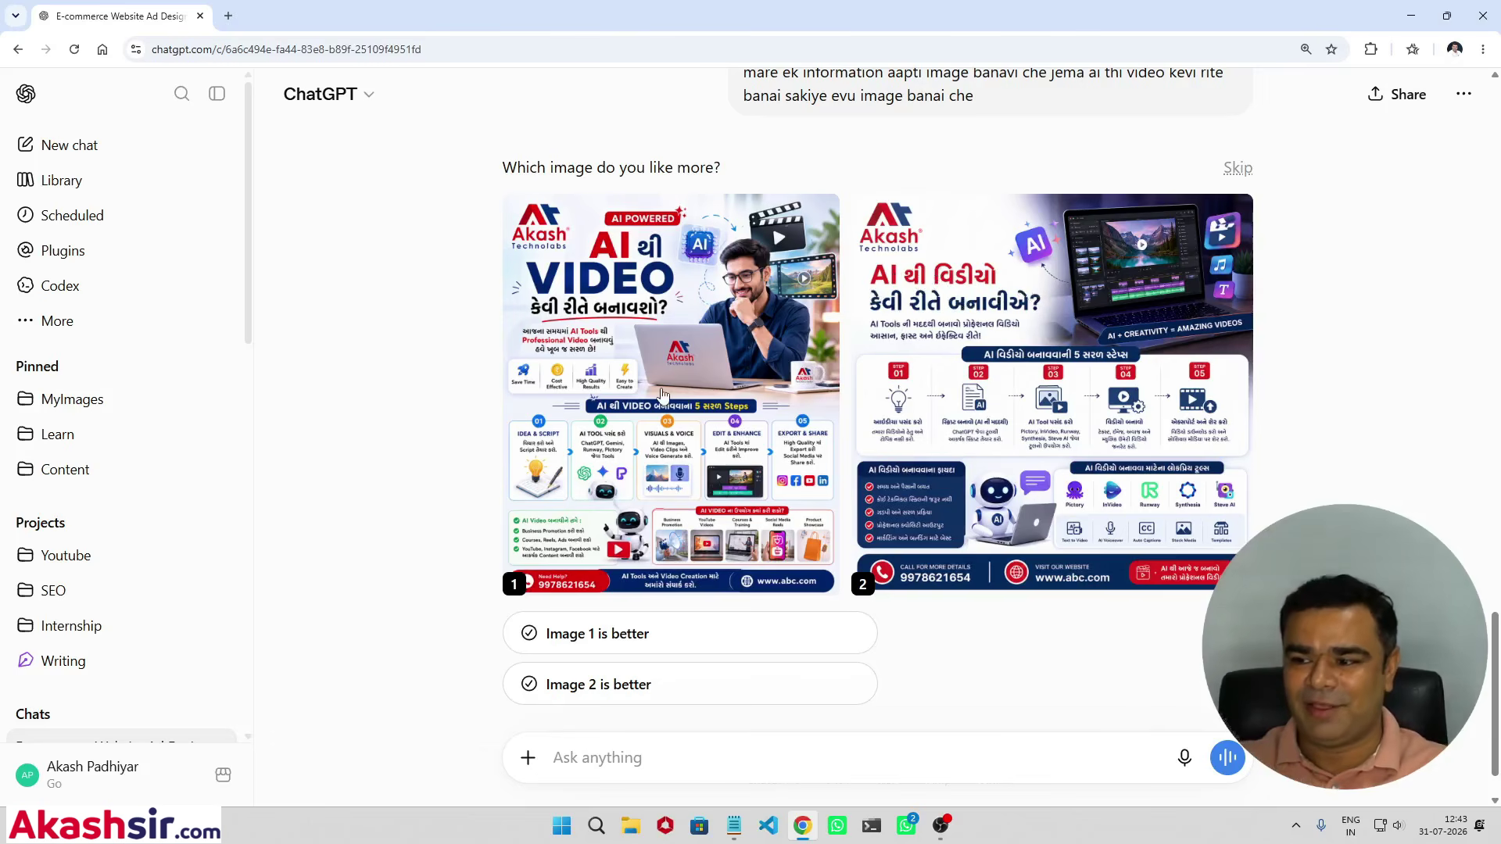
Step: Open Image 1 full size and browse the e-commerce banner, both USA posters and AI-video guides
left_click(788, 389)
left_click(95, 422)
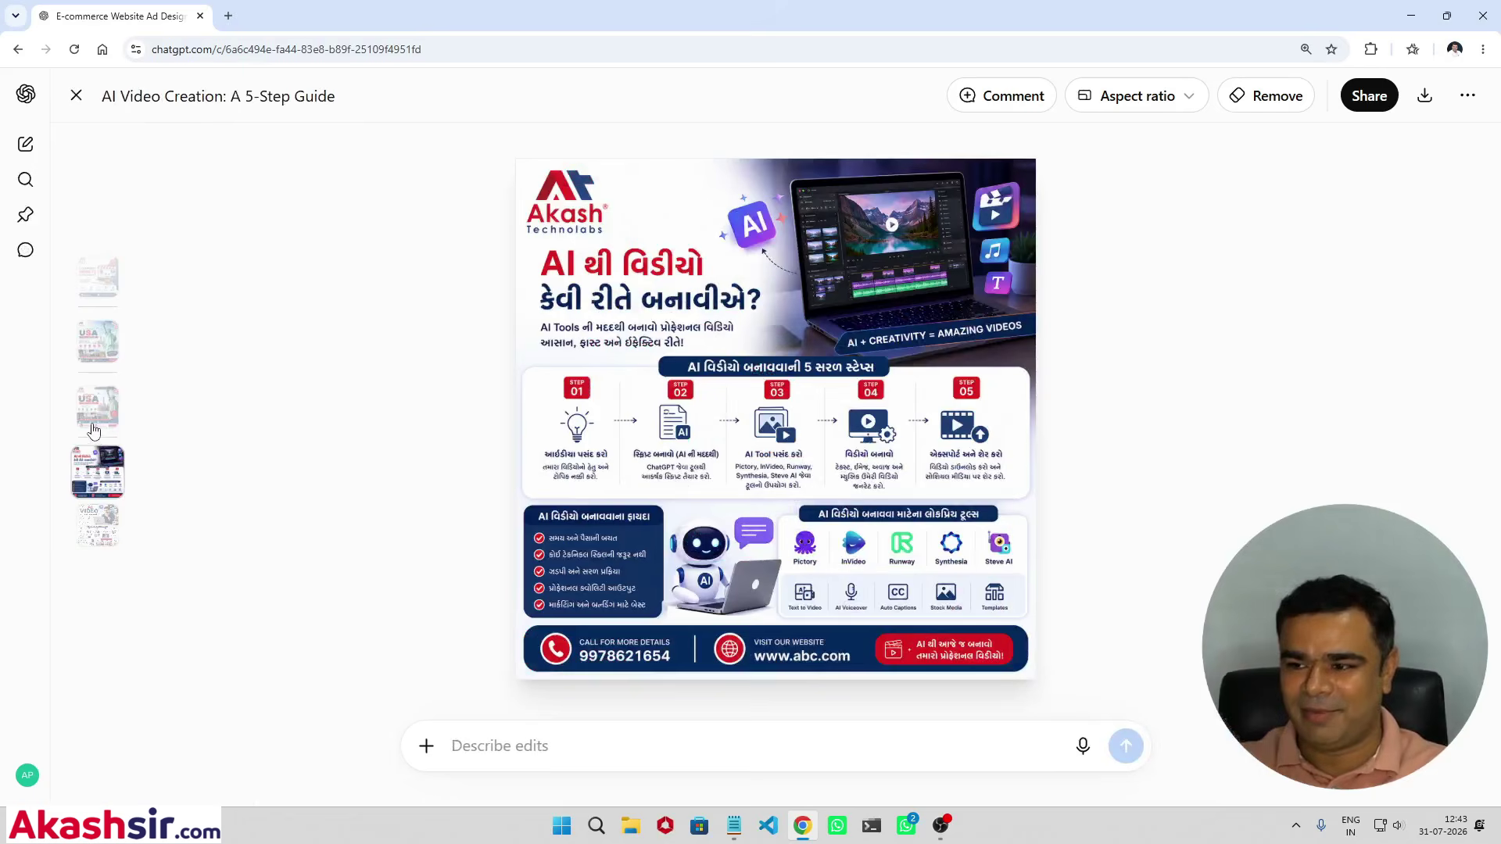
left_click(89, 426)
left_click(108, 341)
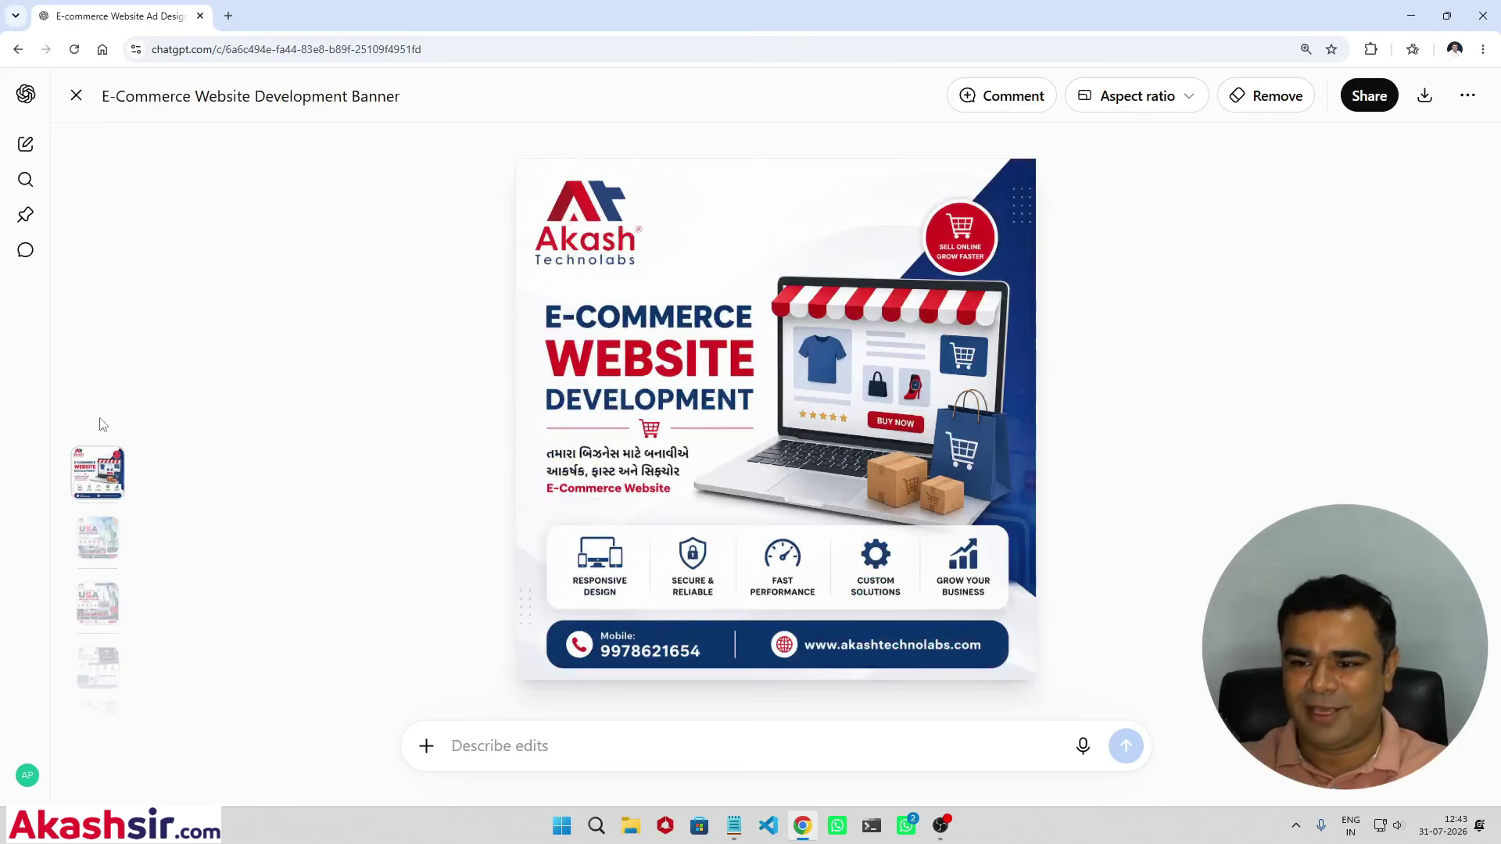
left_click(92, 530)
left_click(102, 557)
left_click(99, 592)
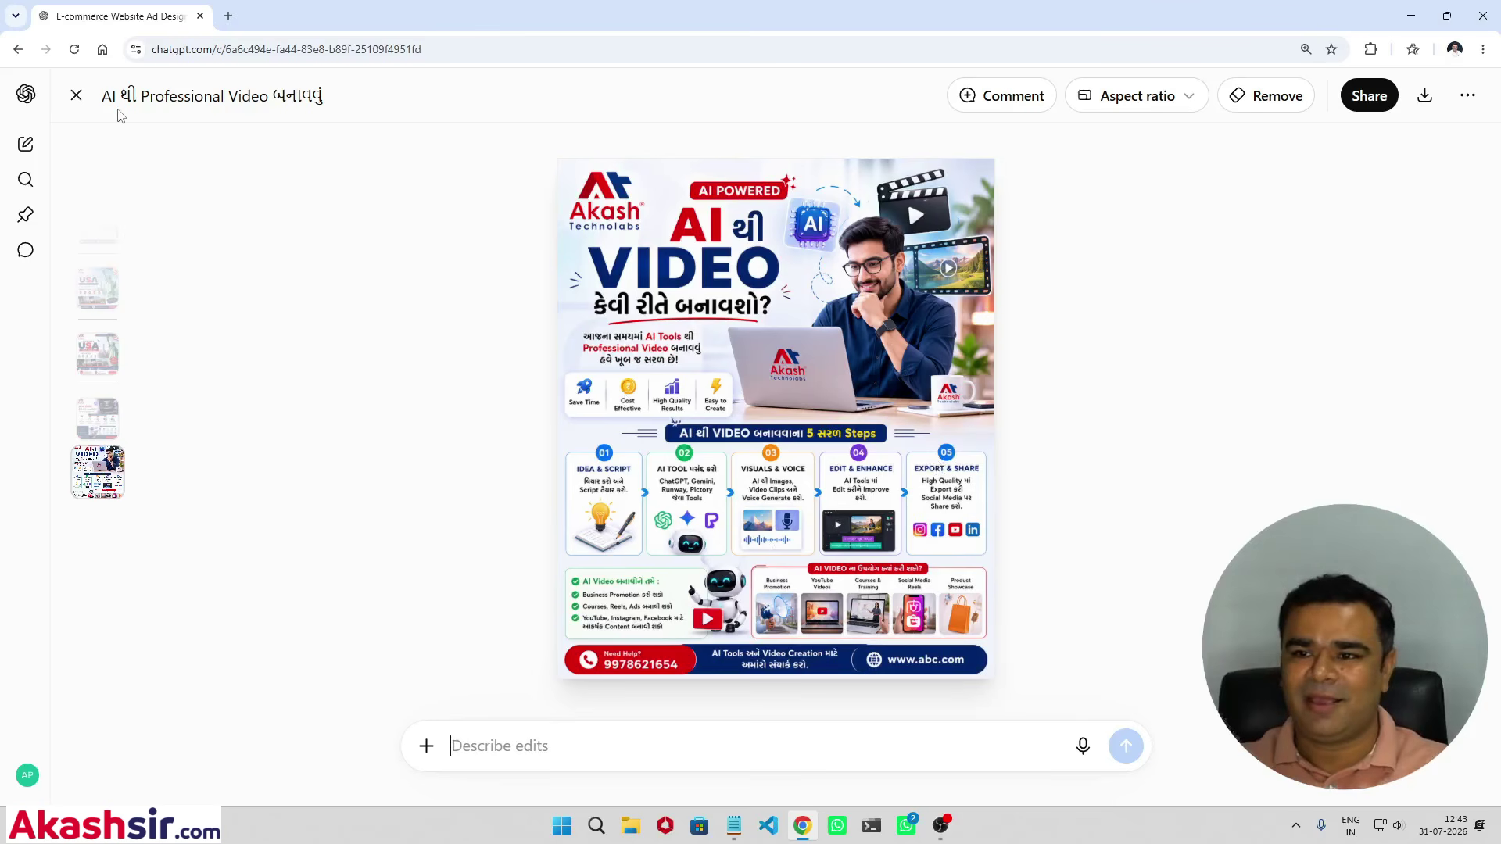
Step: Close the image viewer and minimise Chrome and Notepad to reveal the desktop
left_click(76, 95)
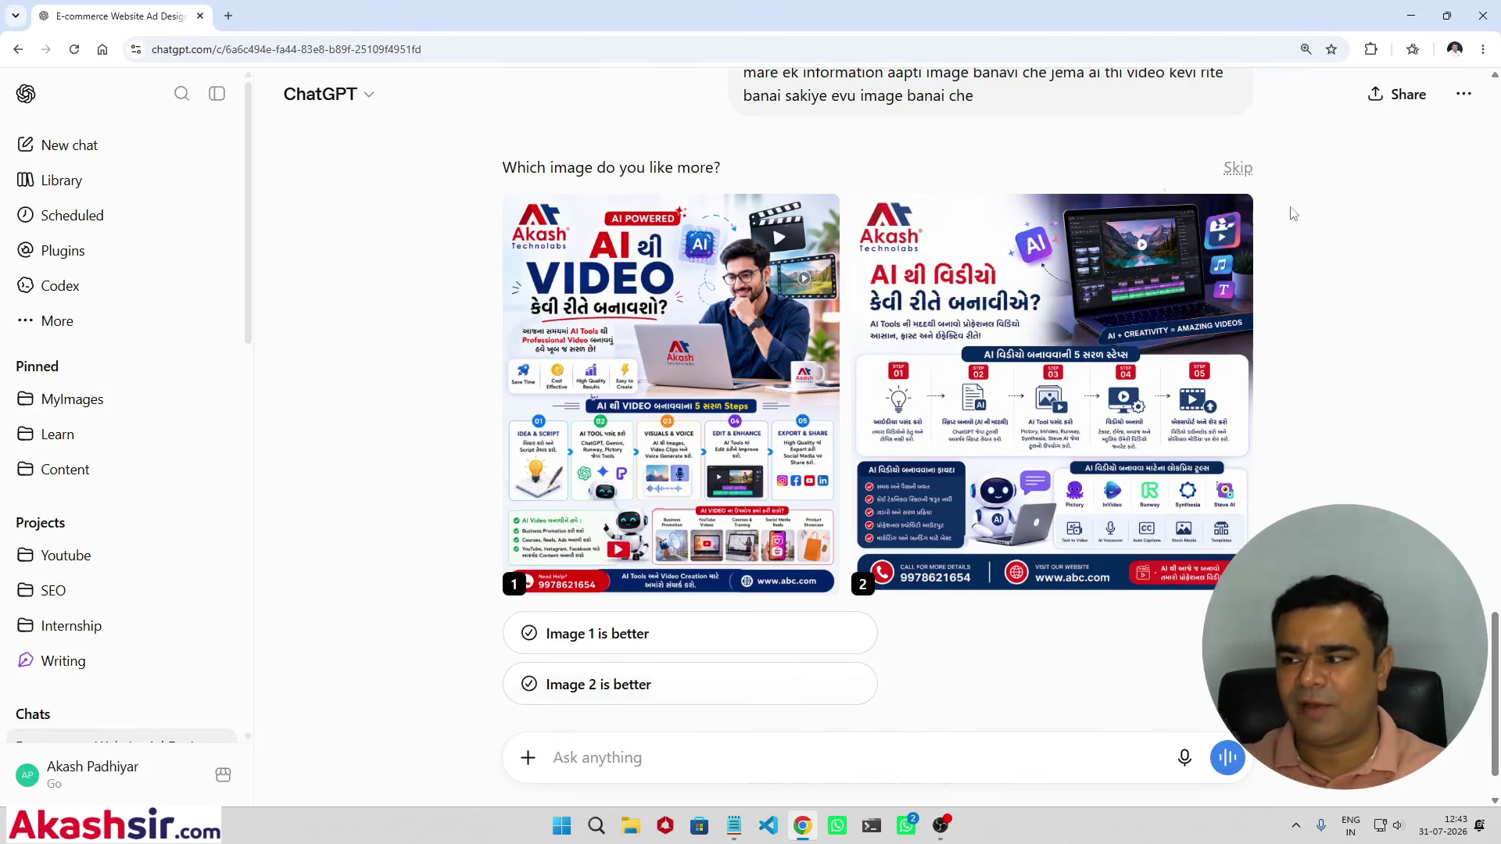
left_click(1412, 14)
left_click(1351, 81)
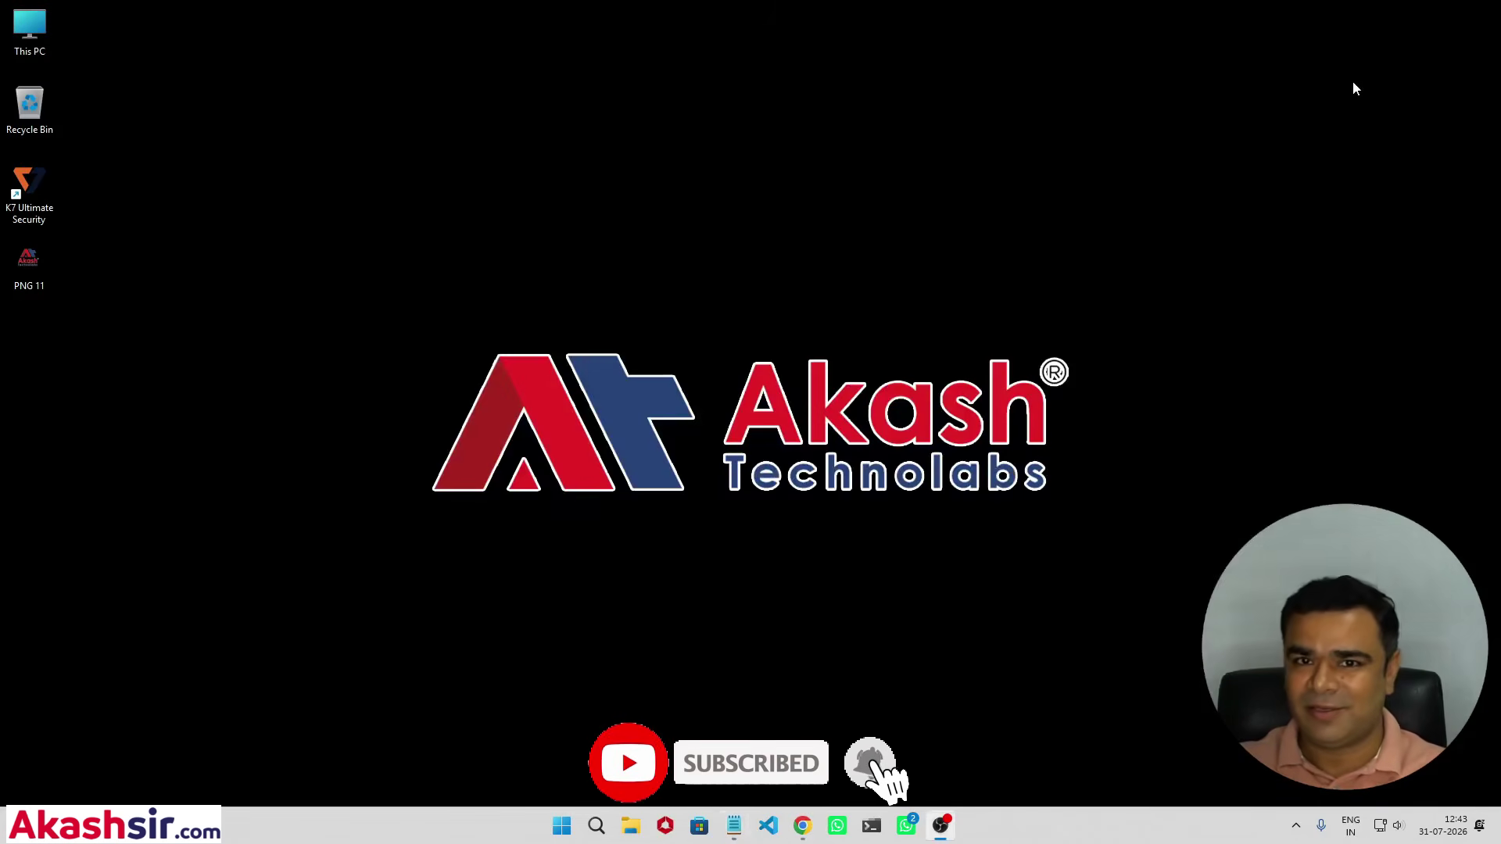